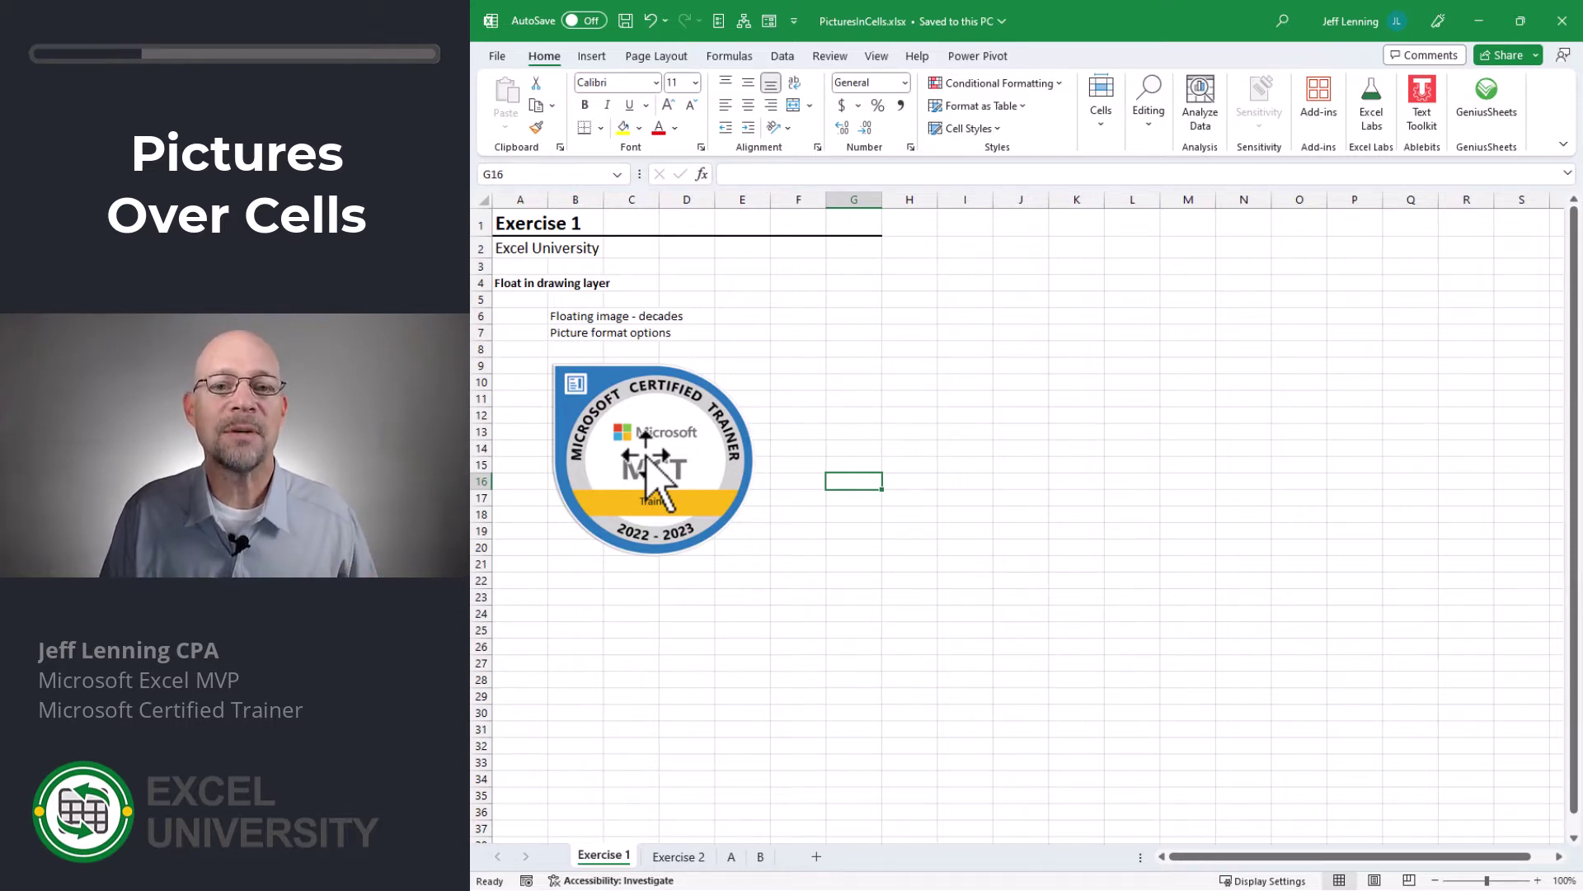
# Step: Move the floating badge picture slightly down and across, shrink it to about half its size, and show its picture formatting options
pyautogui.moveTo(648, 463)
pyautogui.mouseDown()
pyautogui.moveTo(1019, 427)
pyautogui.moveTo(1217, 551)
pyautogui.moveTo(847, 542)
pyautogui.moveTo(940, 561)
pyautogui.moveTo(1019, 528)
pyautogui.moveTo(763, 429)
pyautogui.moveTo(678, 470)
pyautogui.mouseUp()
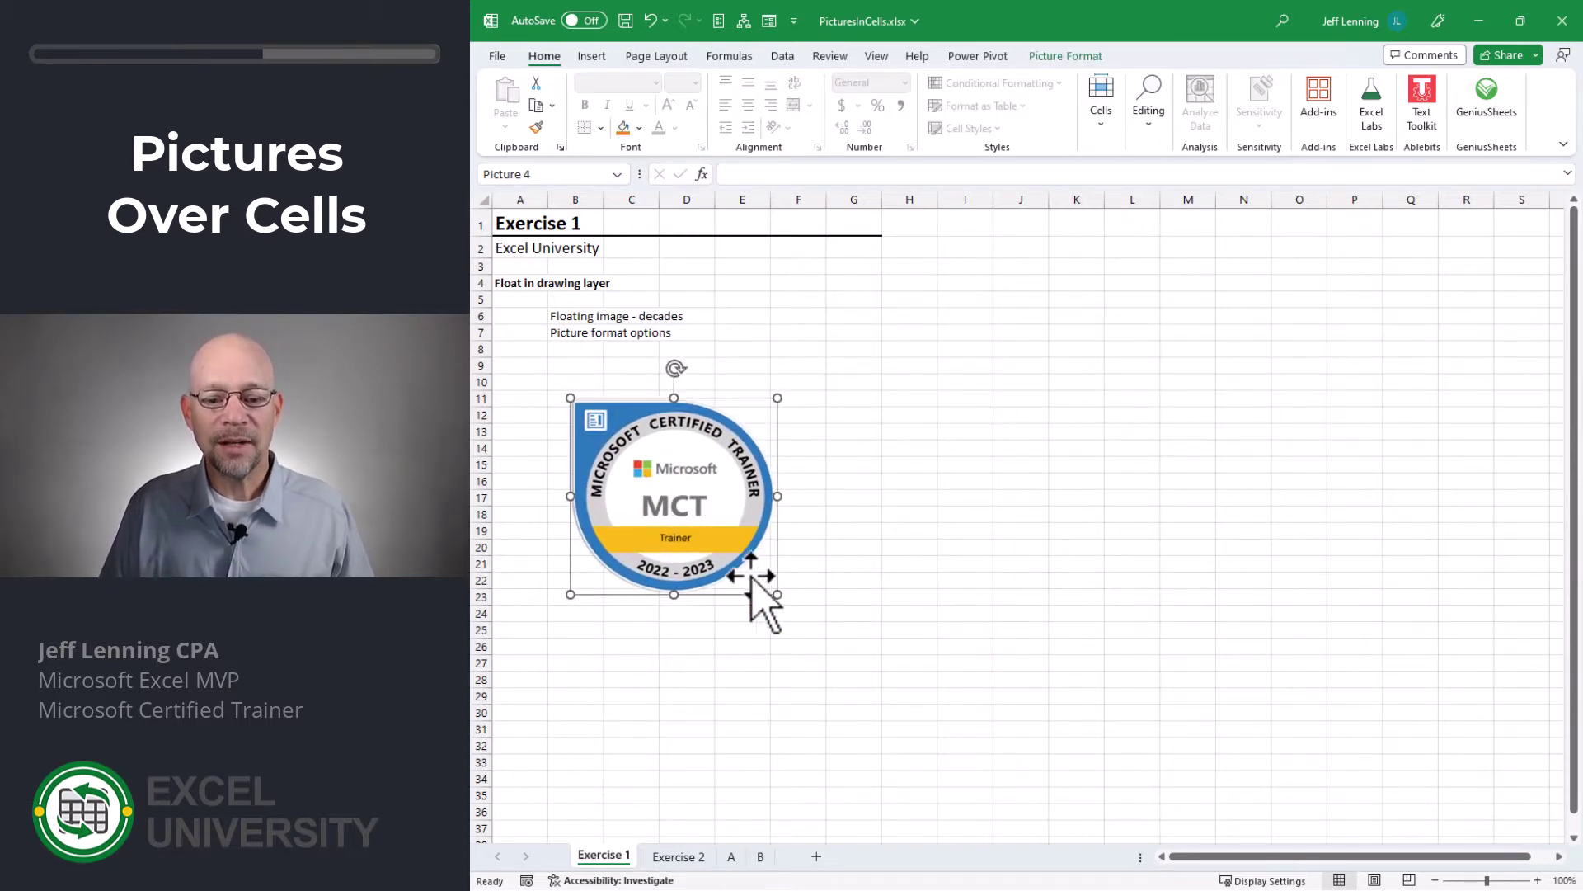
pyautogui.moveTo(777, 595); pyautogui.dragTo(686, 495)
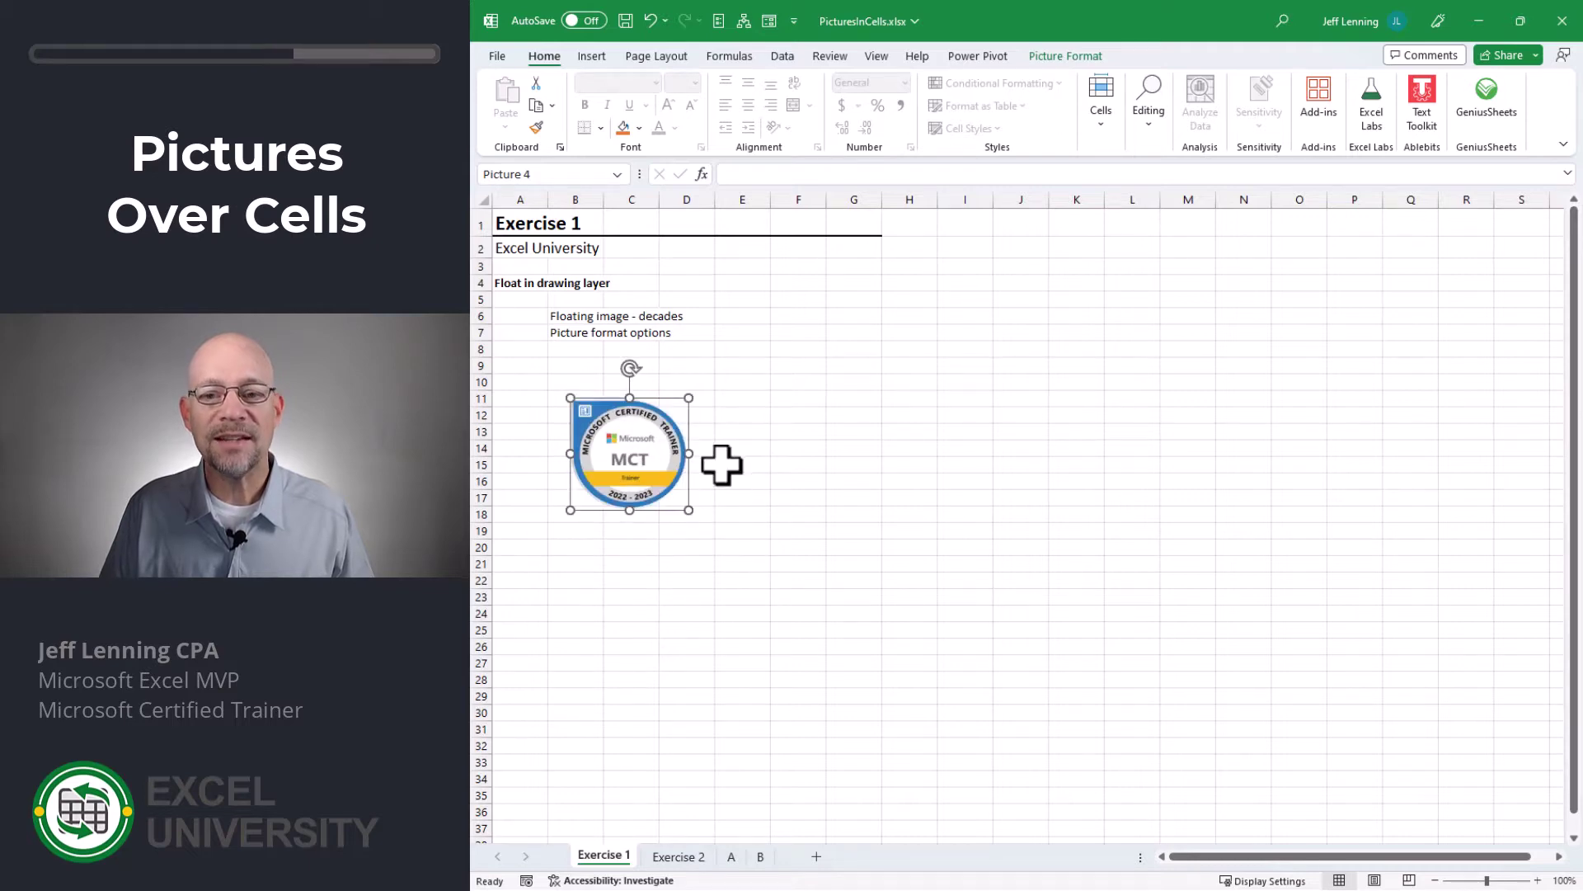
pyautogui.click(1067, 56)
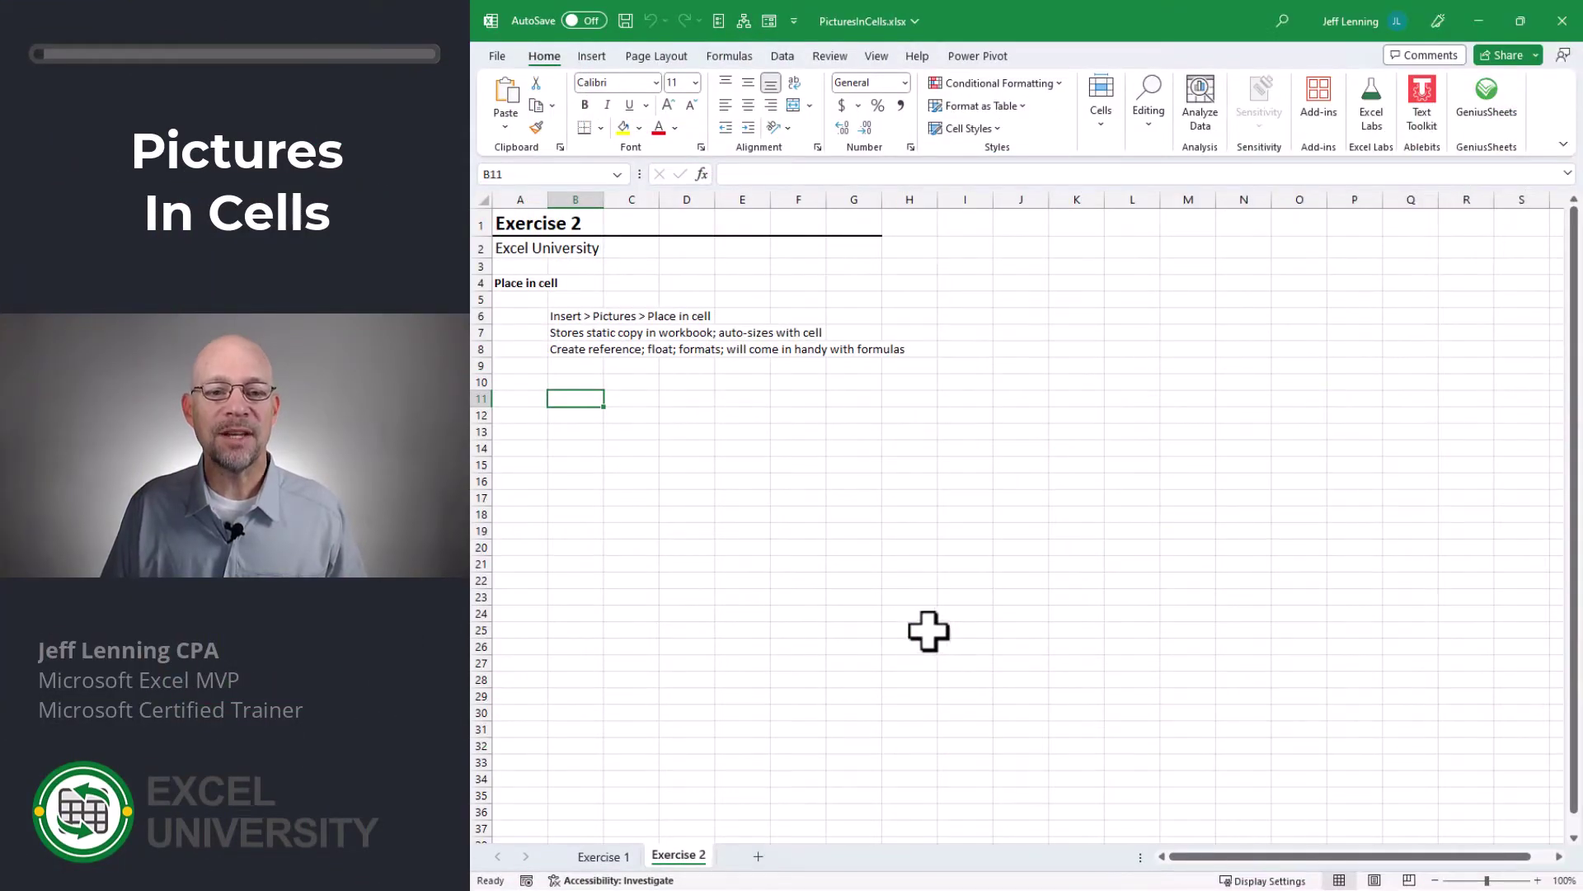
# Step: Insert the 2021 - 2022 MCT badge picture from this device, placed in cell B11
pyautogui.click(596, 56)
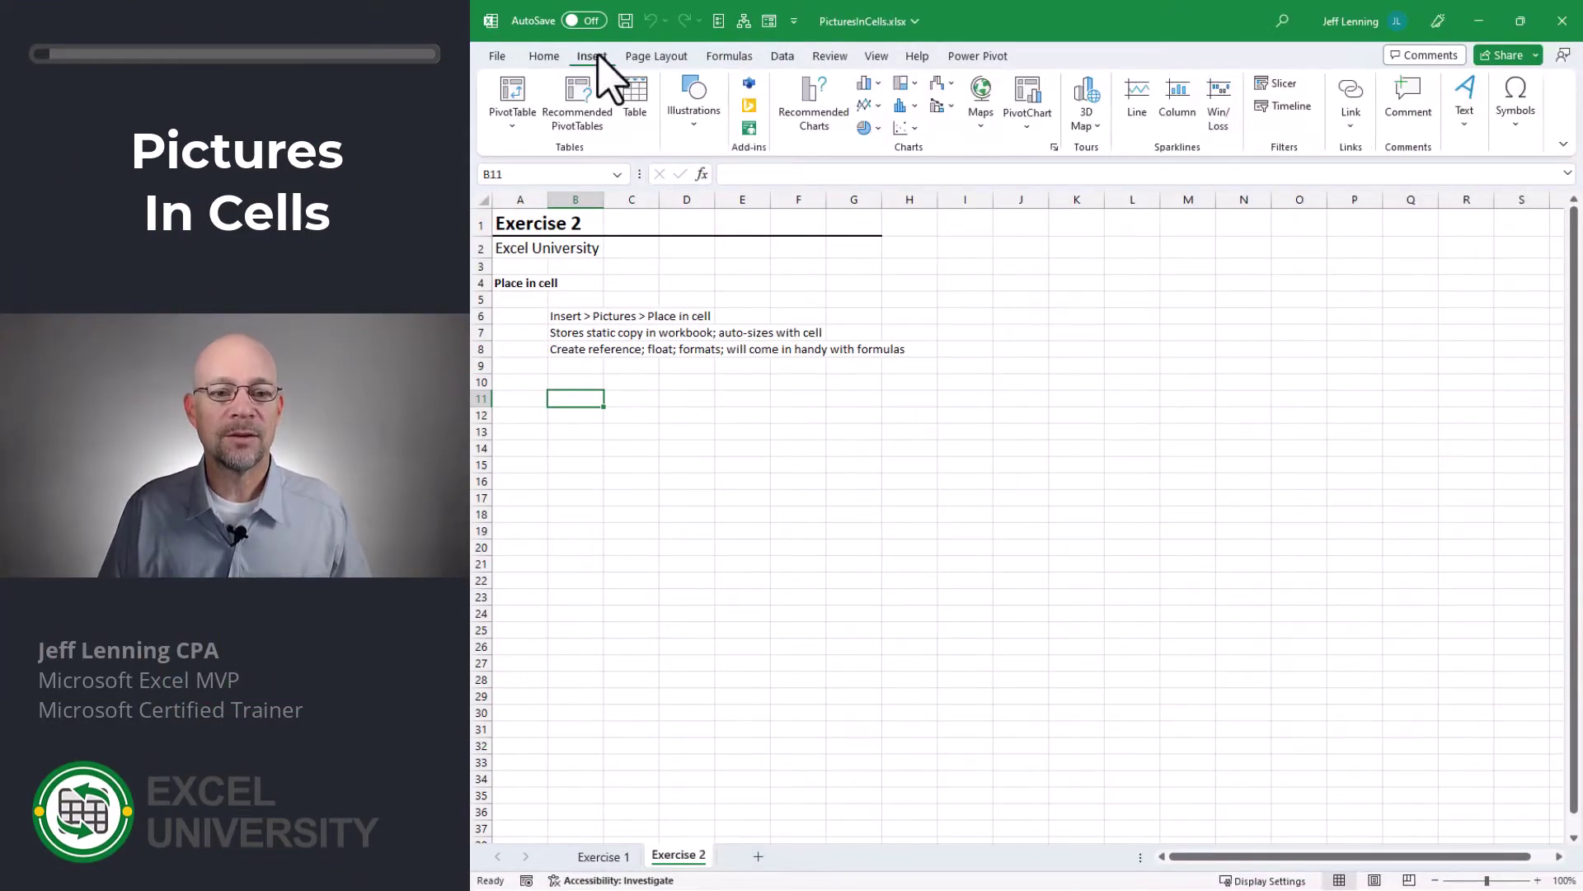
pyautogui.click(693, 120)
pyautogui.click(687, 206)
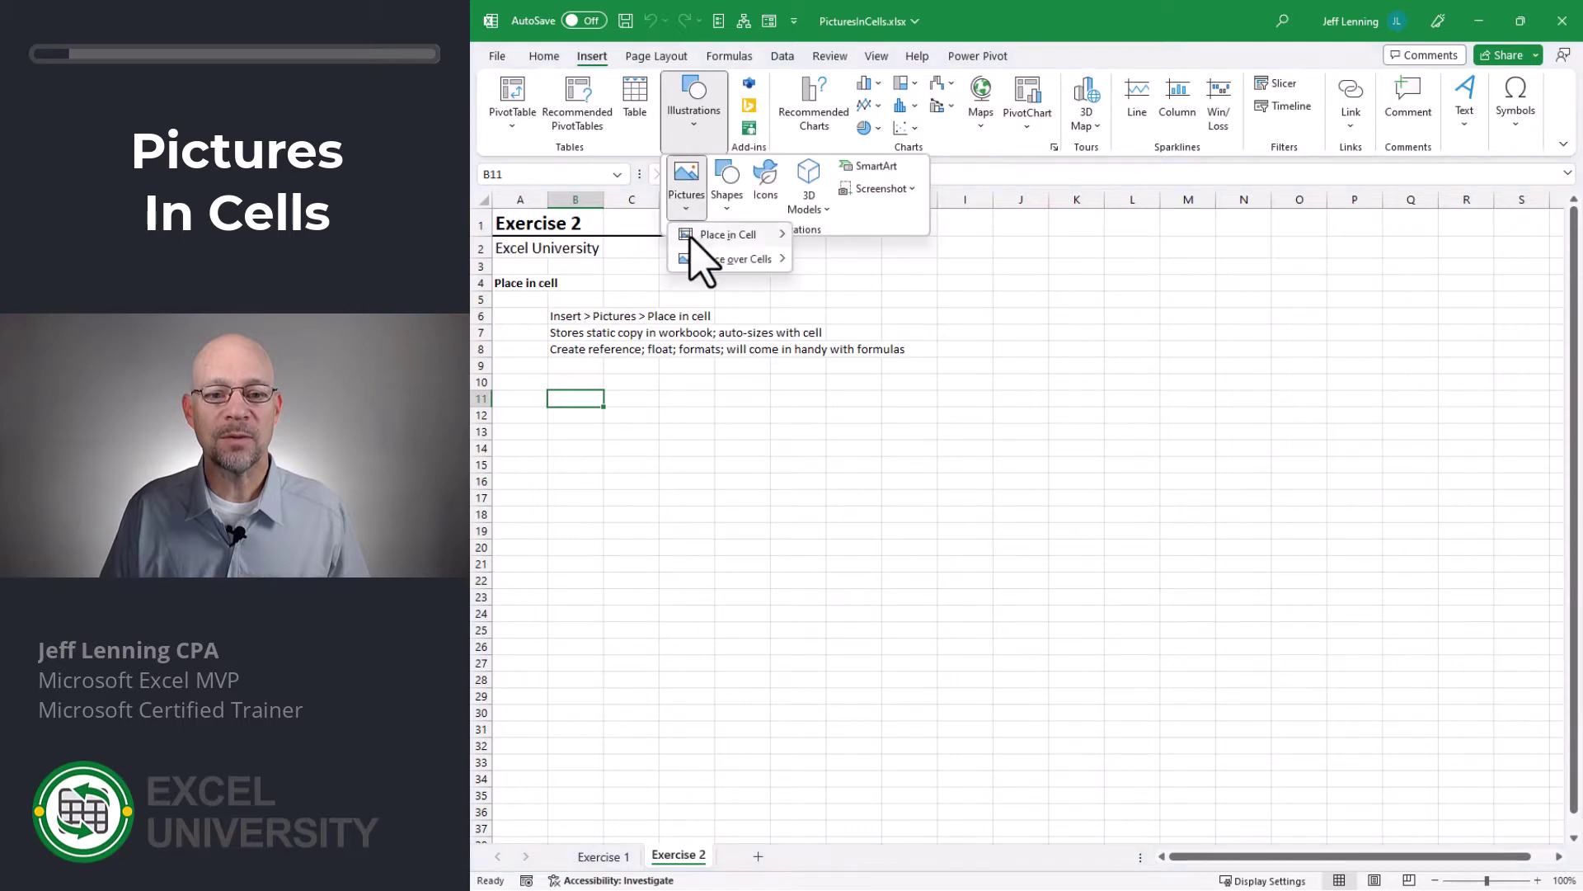
pyautogui.moveTo(699, 237)
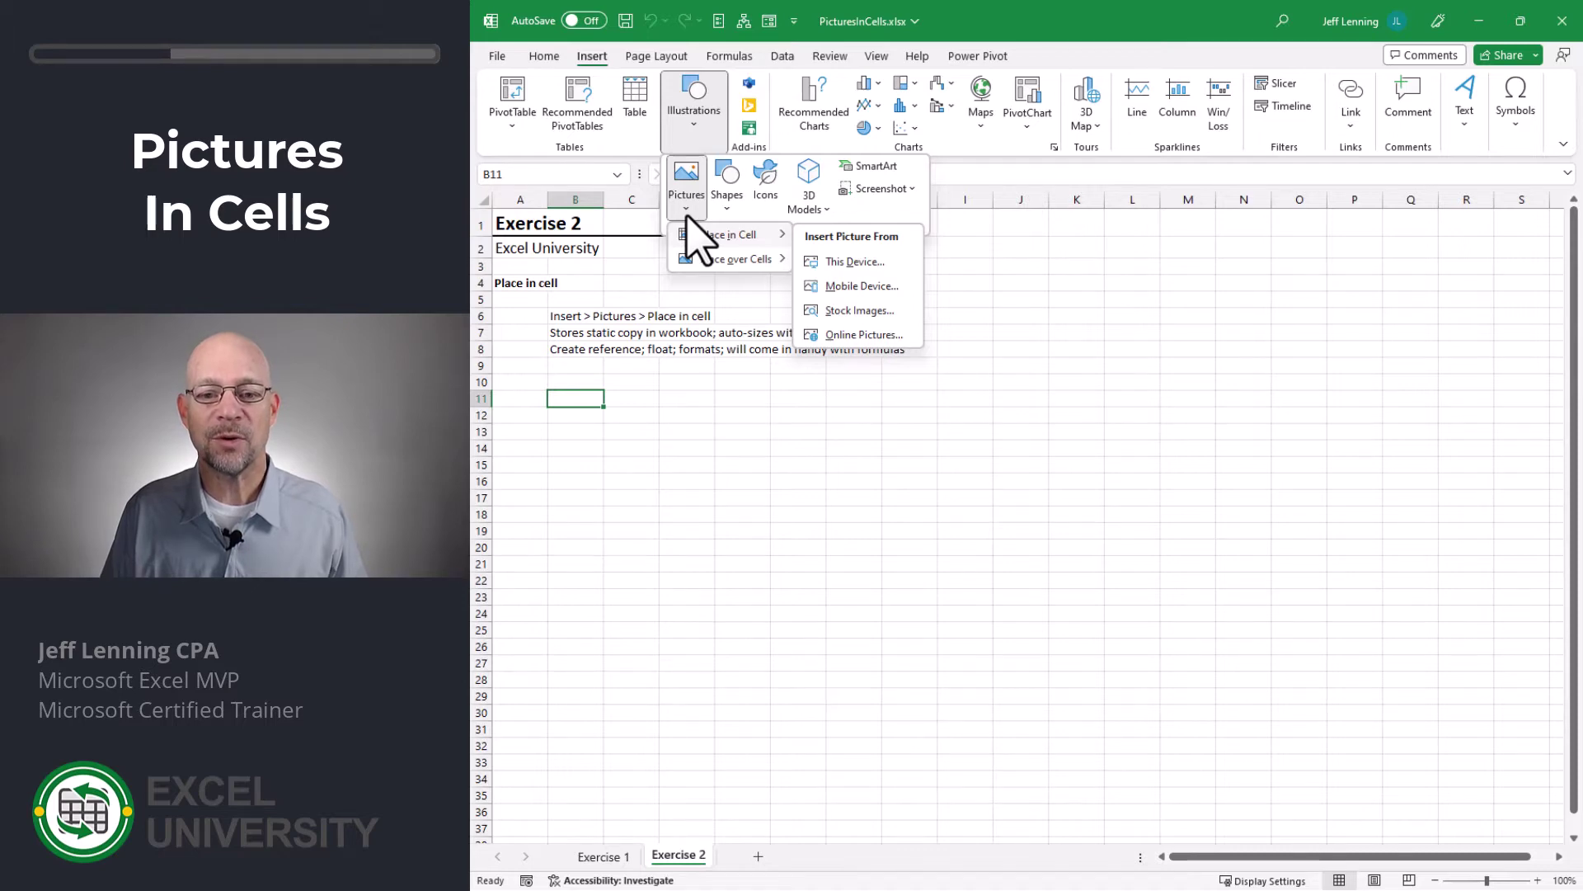
pyautogui.click(866, 263)
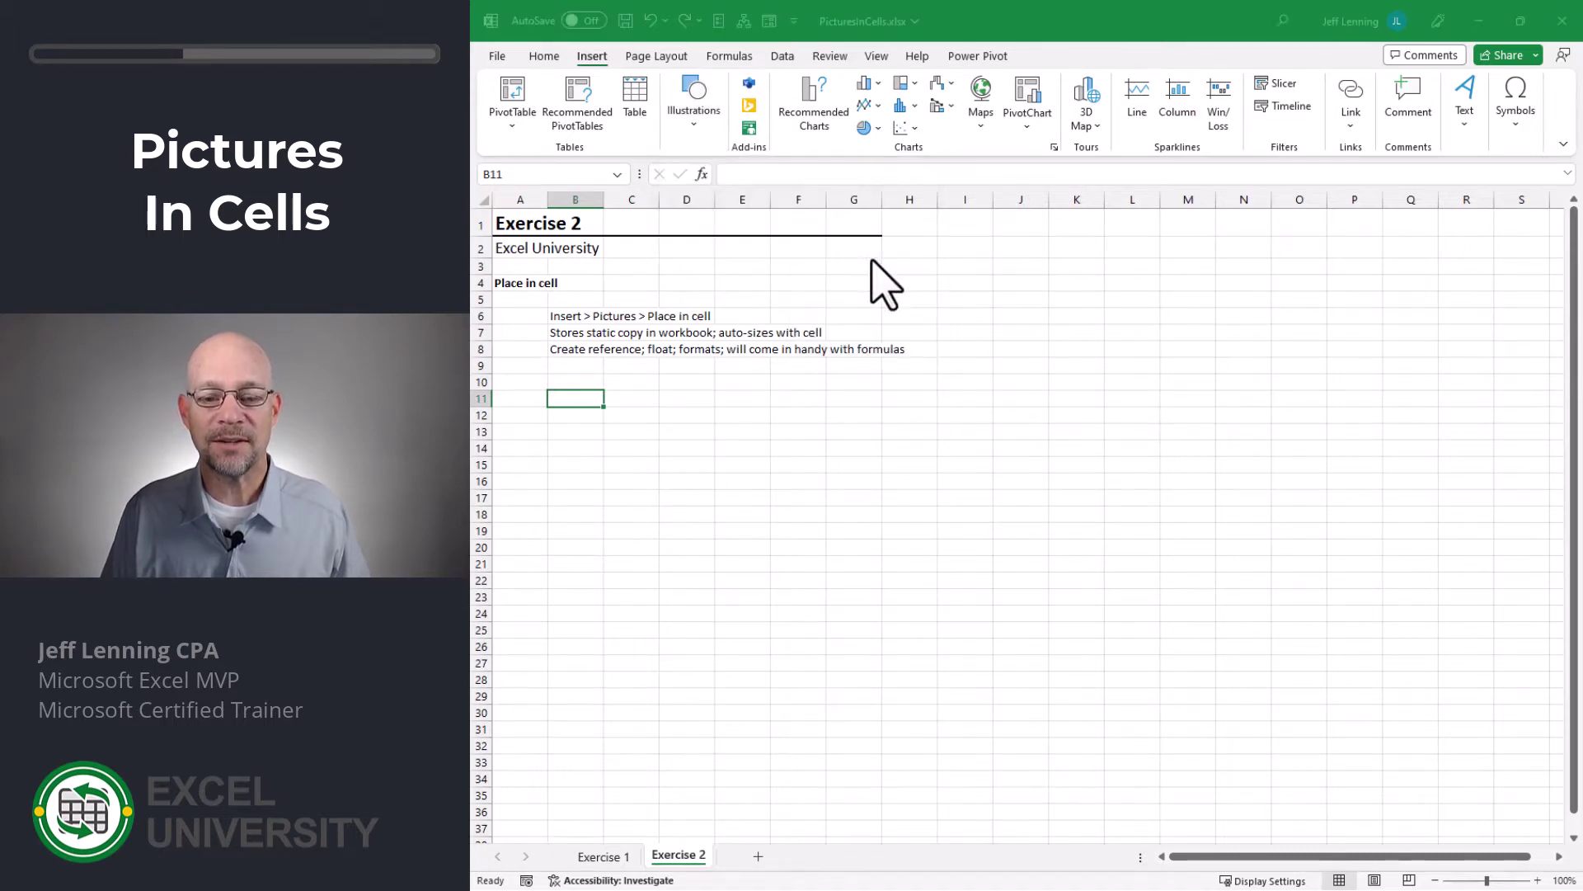
pyautogui.doubleClick(666, 162)
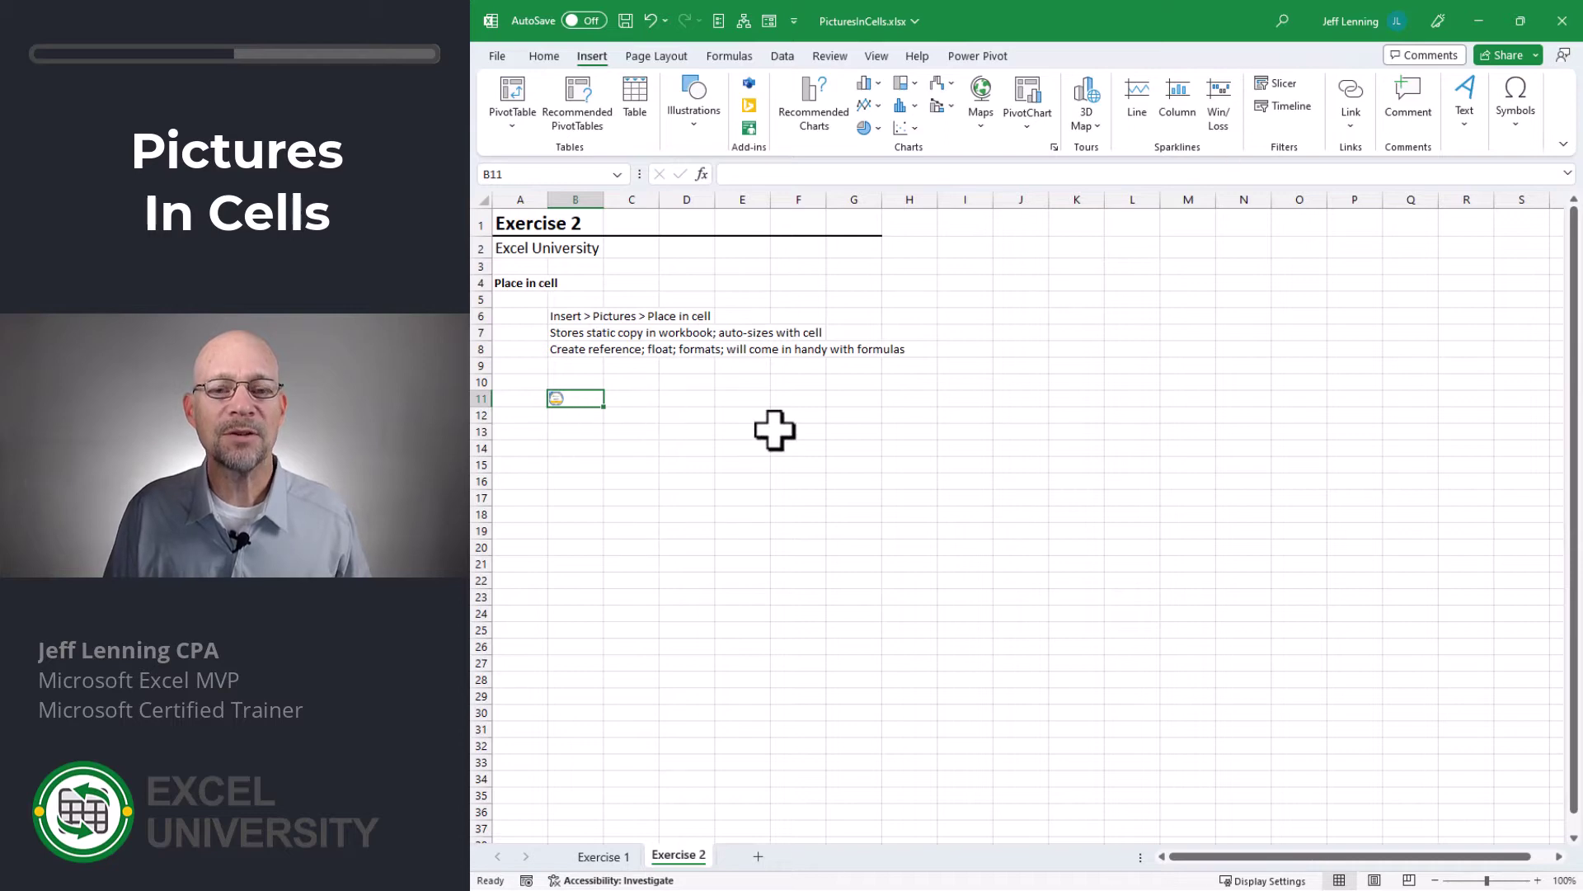
# Step: Increase the height of row 11 and the width of column B to enlarge the in-cell badge
pyautogui.moveTo(487, 406); pyautogui.dragTo(492, 535)
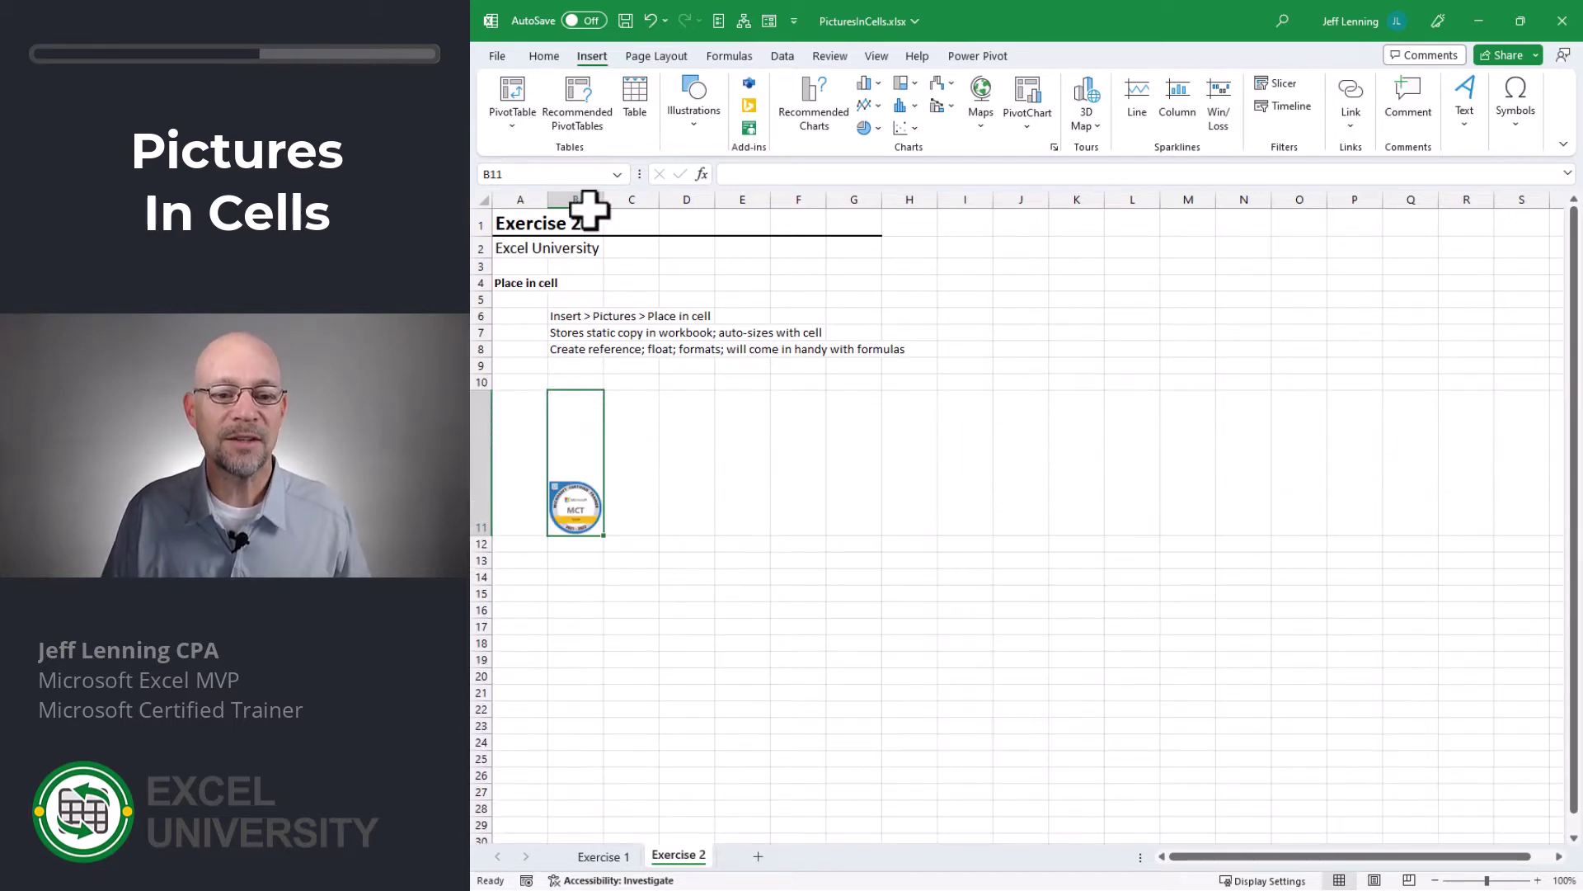
pyautogui.moveTo(602, 200); pyautogui.dragTo(793, 201)
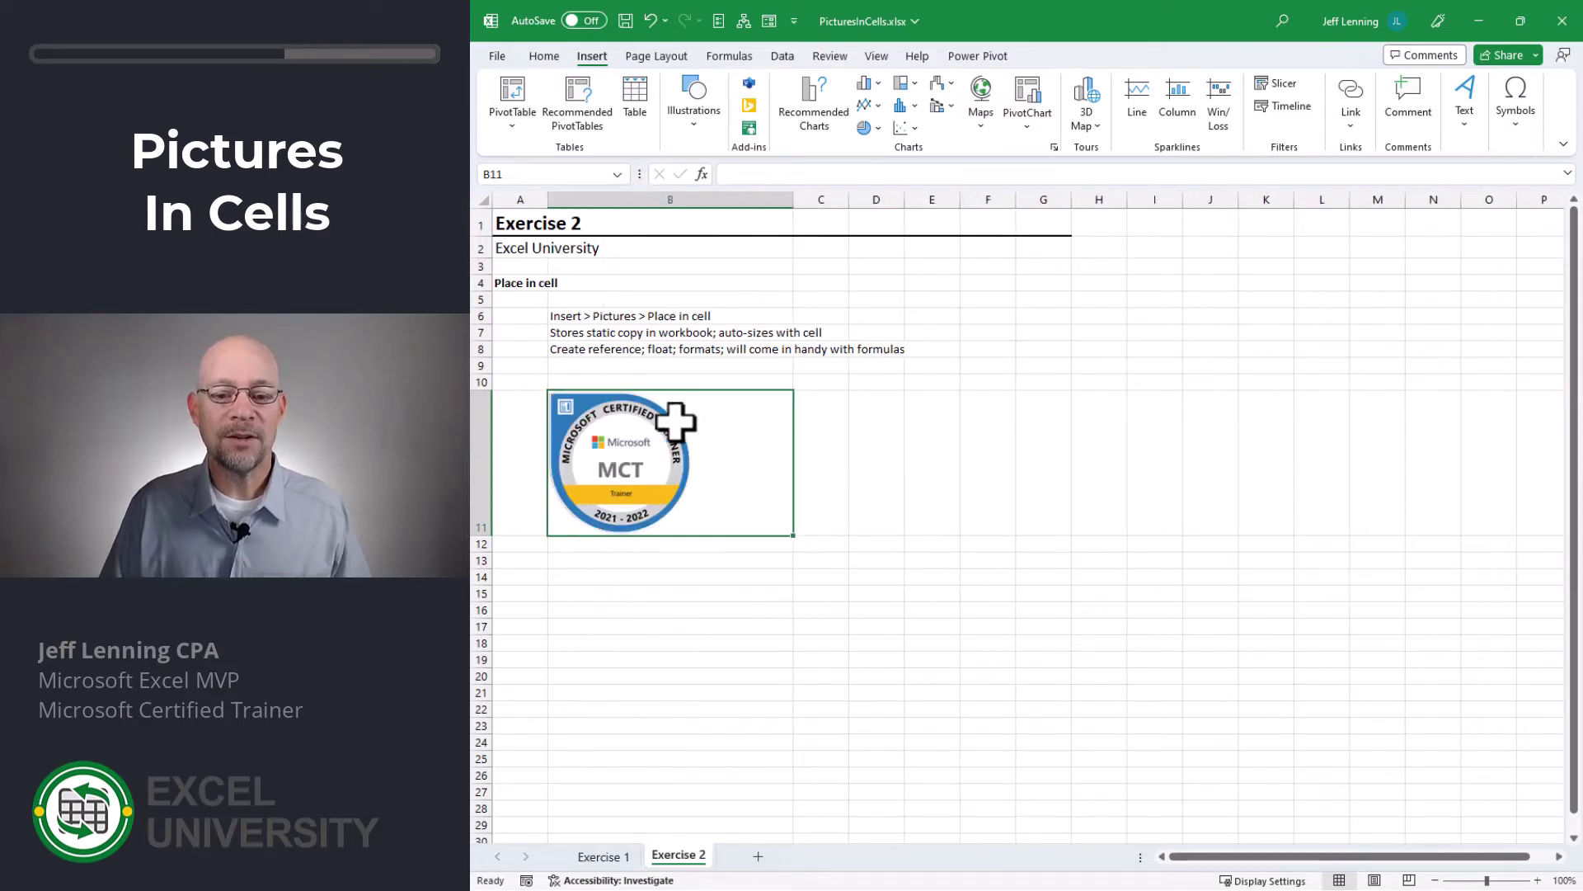
# Step: Create a floating reference picture from the badge in cell B11 and move it to an empty area of the sheet
pyautogui.rightClick(609, 437)
pyautogui.moveTo(697, 463)
pyautogui.click(865, 489)
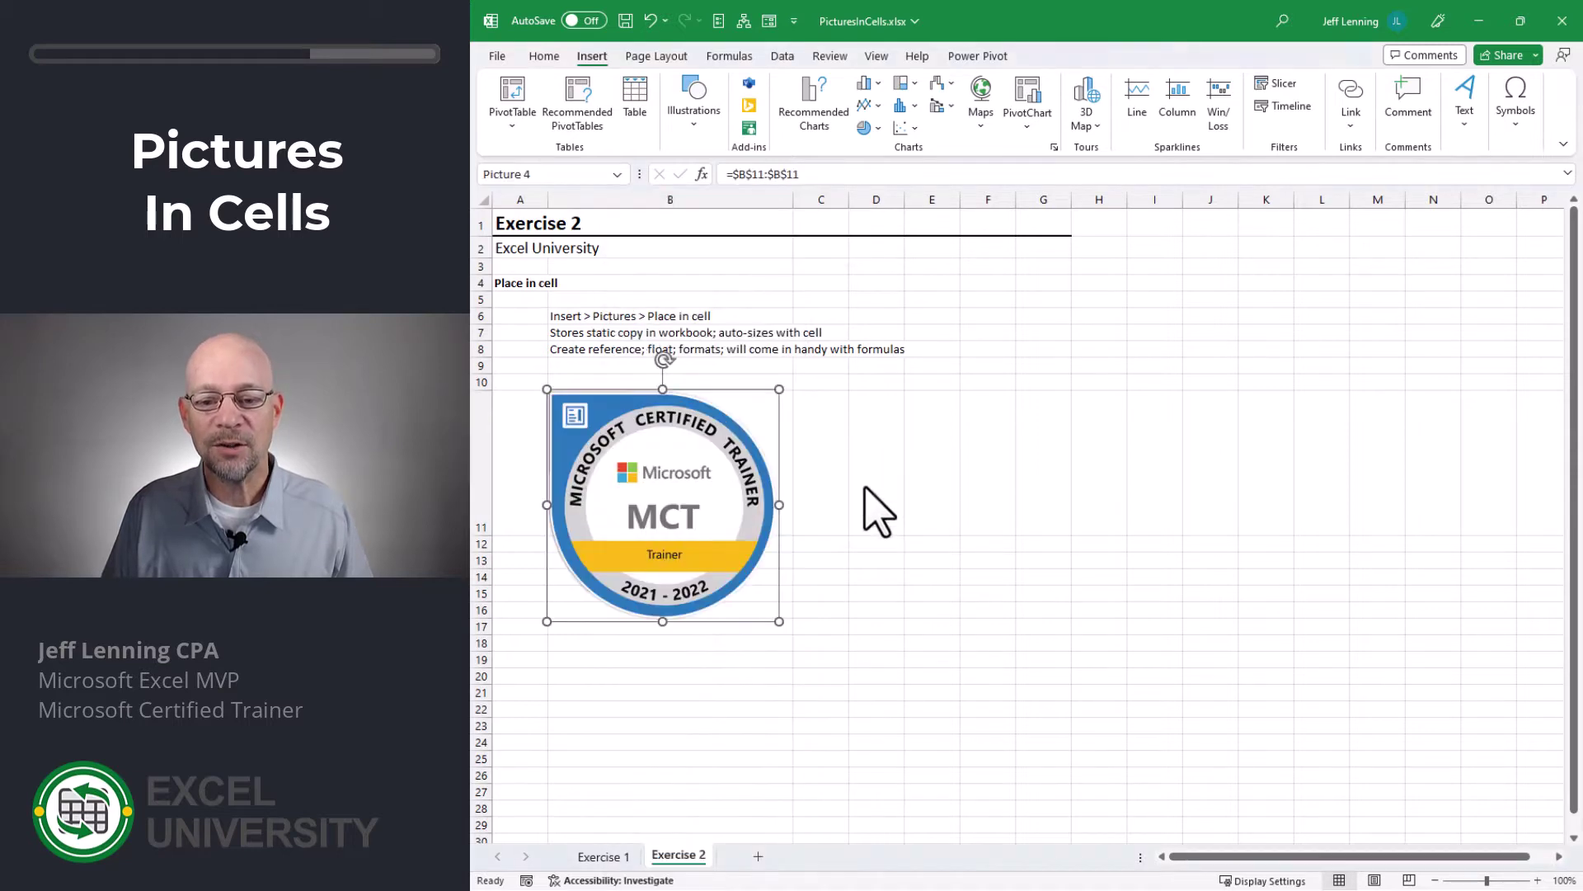
pyautogui.moveTo(676, 495); pyautogui.dragTo(1169, 528)
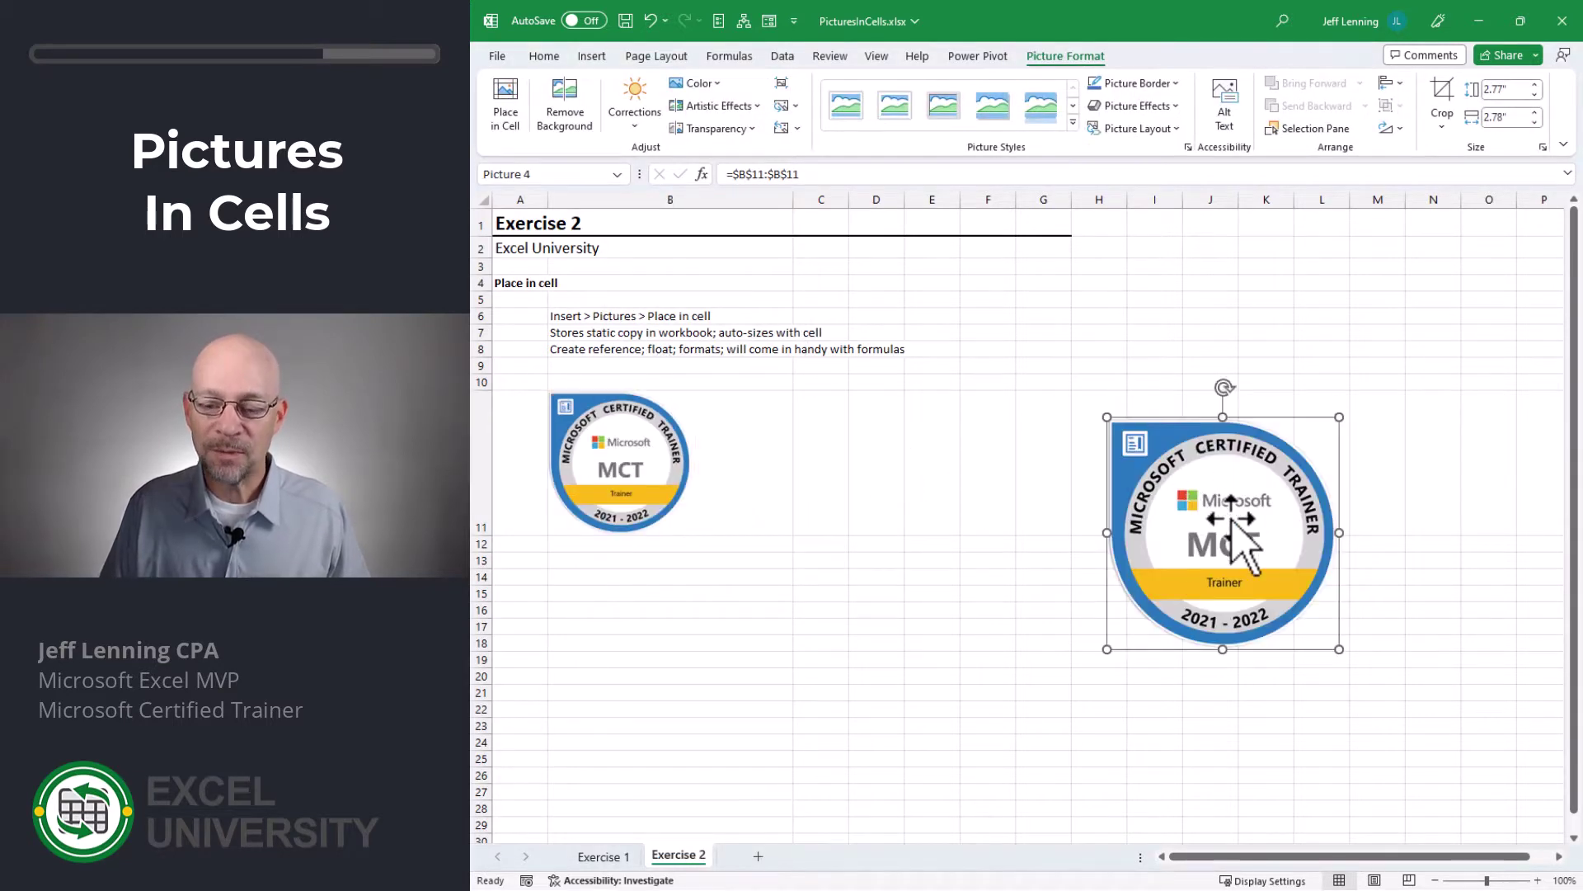
pyautogui.click(587, 458)
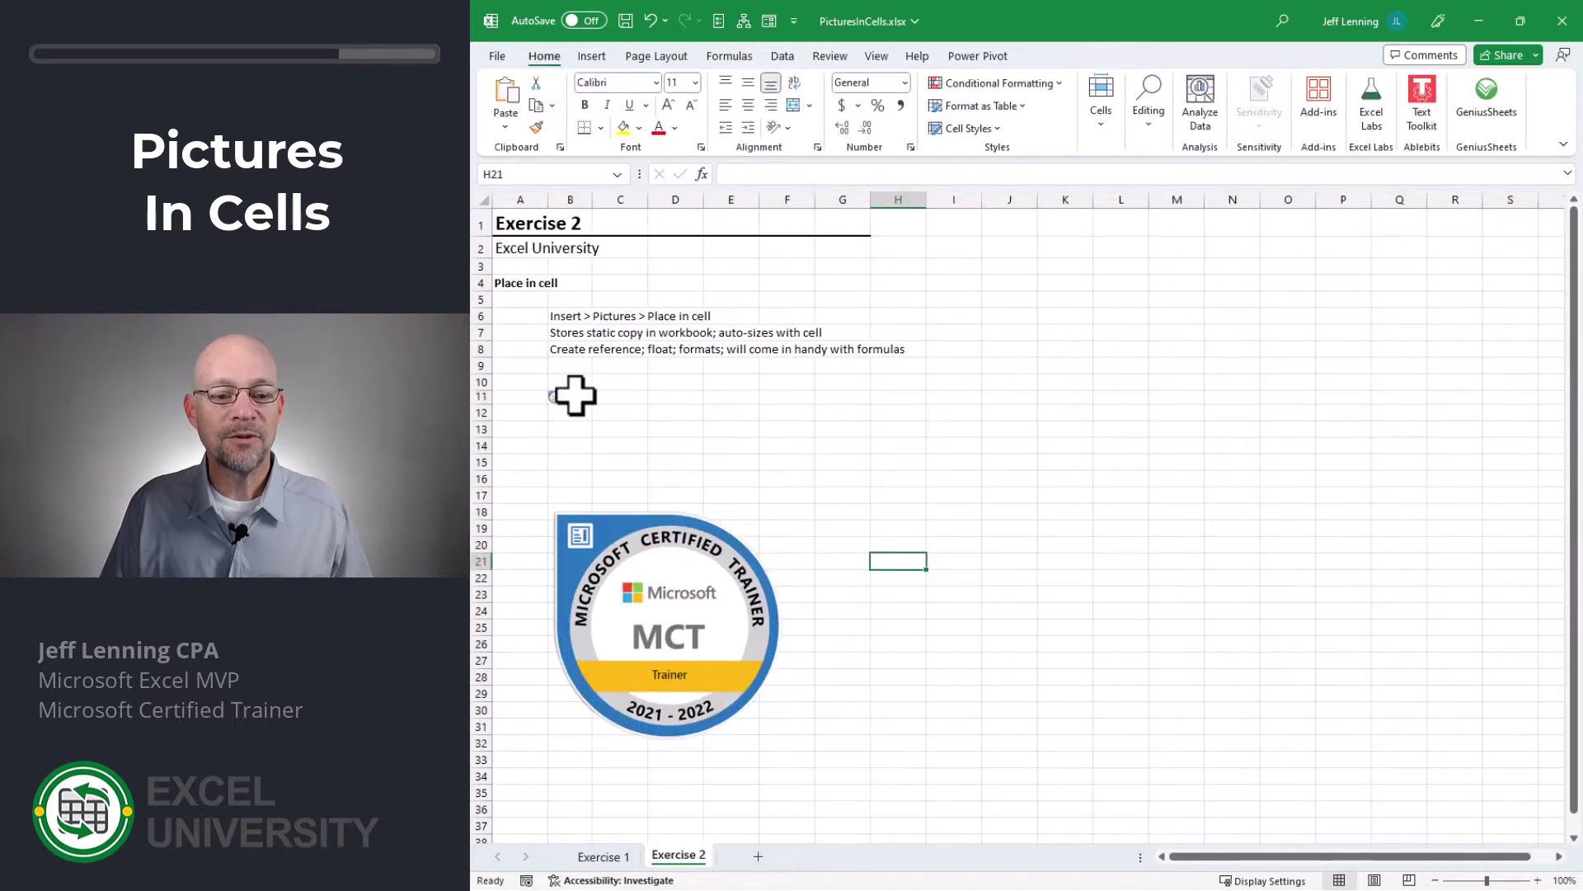
# Step: Replace the picture in cell B11 with the 2022 - 2023 badge from this device and check the floating picture's cell reference
pyautogui.click(573, 396)
pyautogui.click(592, 56)
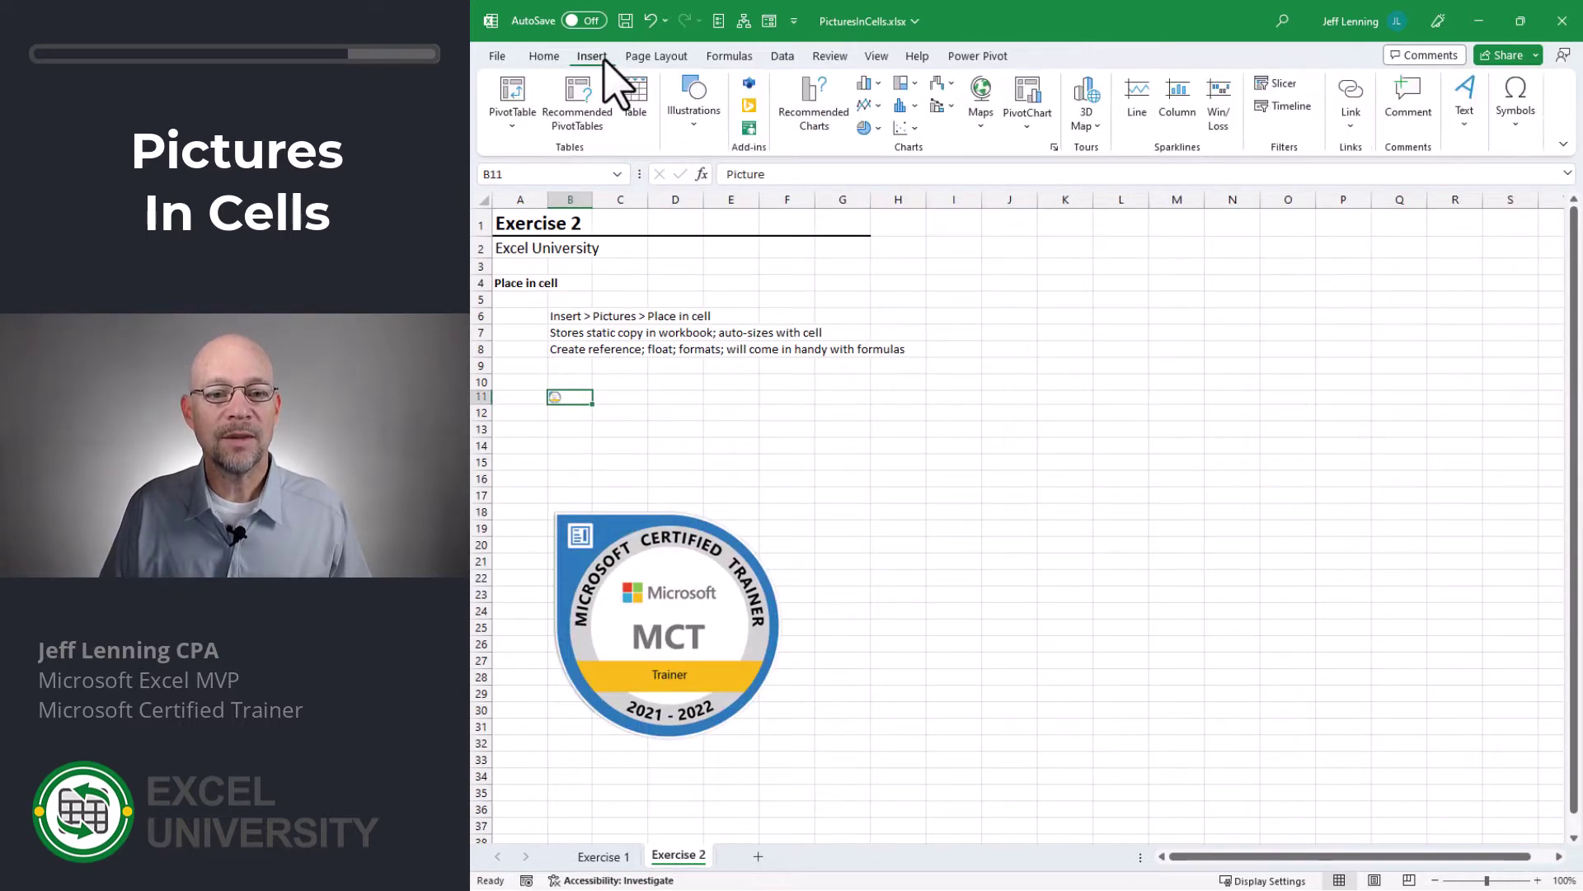
pyautogui.click(694, 103)
pyautogui.click(691, 213)
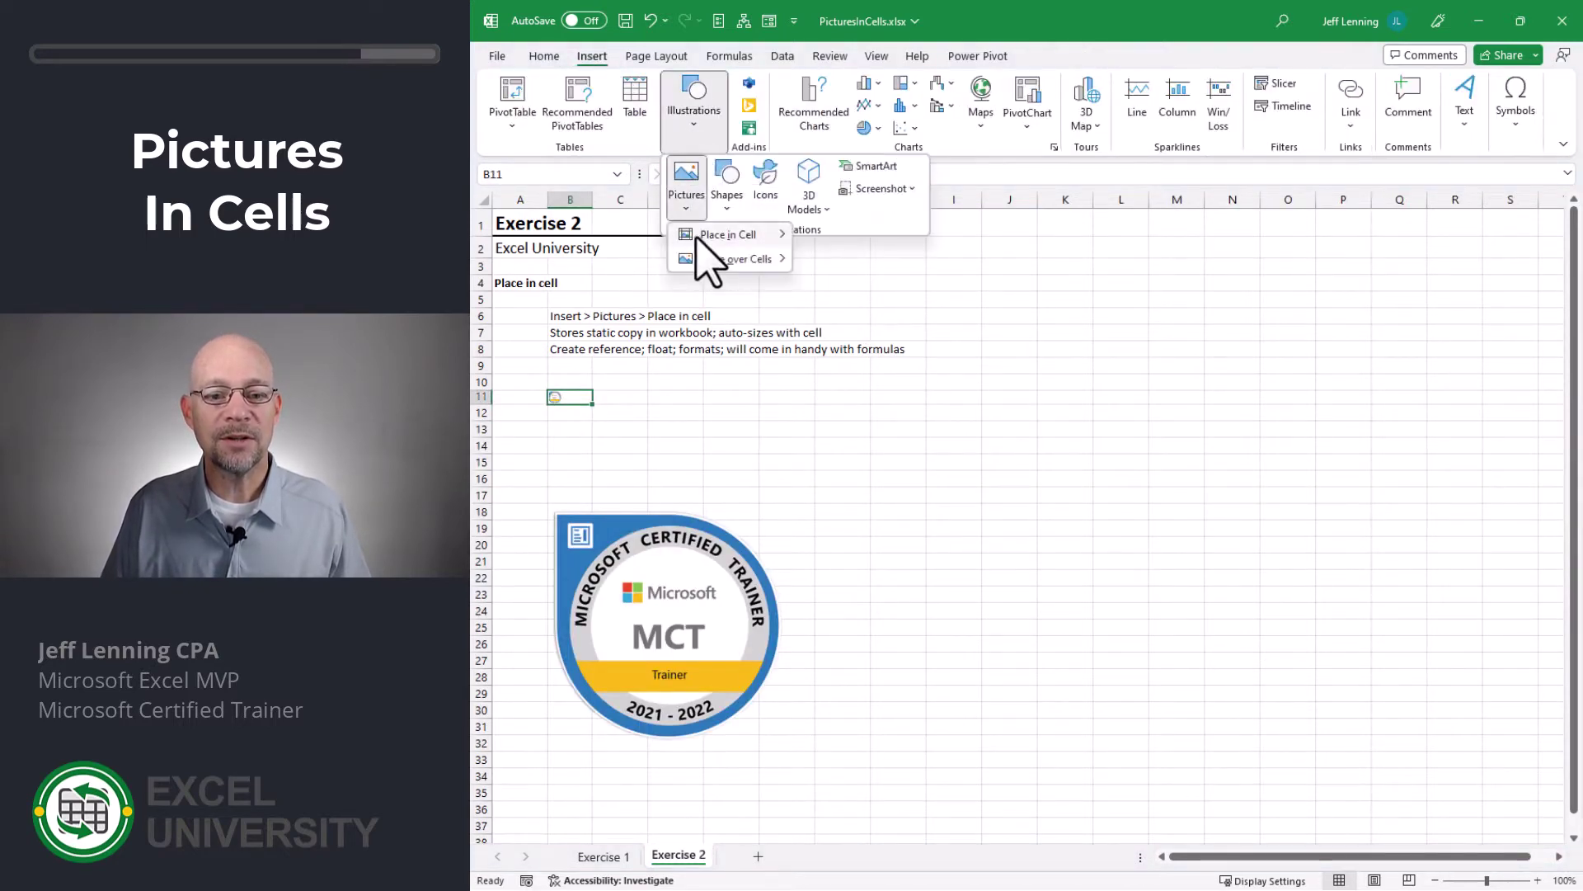
pyautogui.moveTo(726, 237)
pyautogui.click(864, 263)
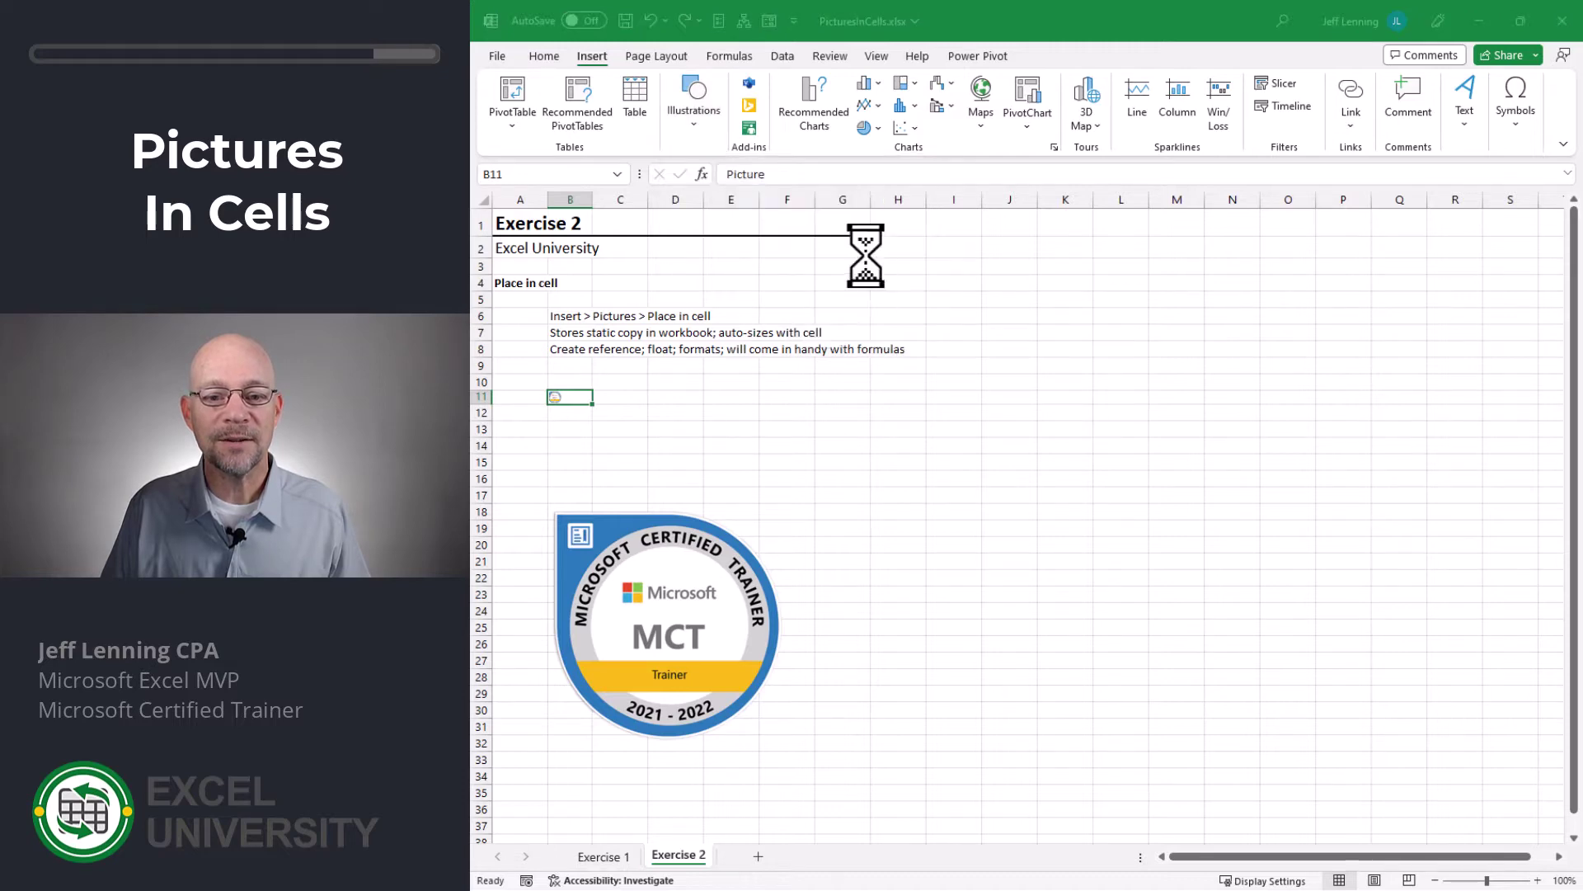
pyautogui.doubleClick(693, 175)
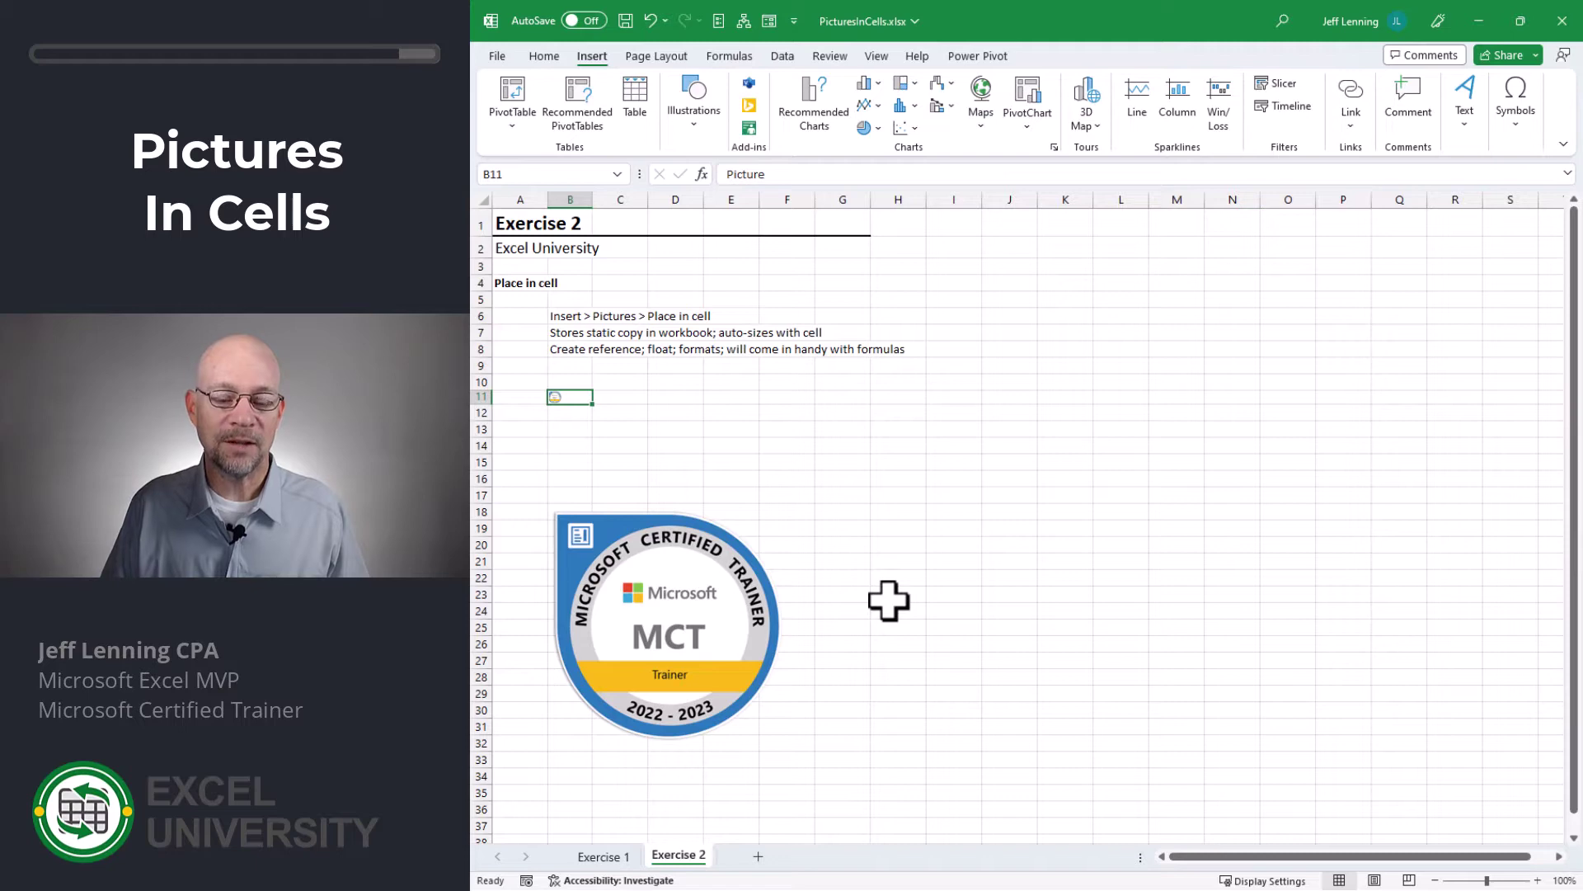
pyautogui.click(722, 639)
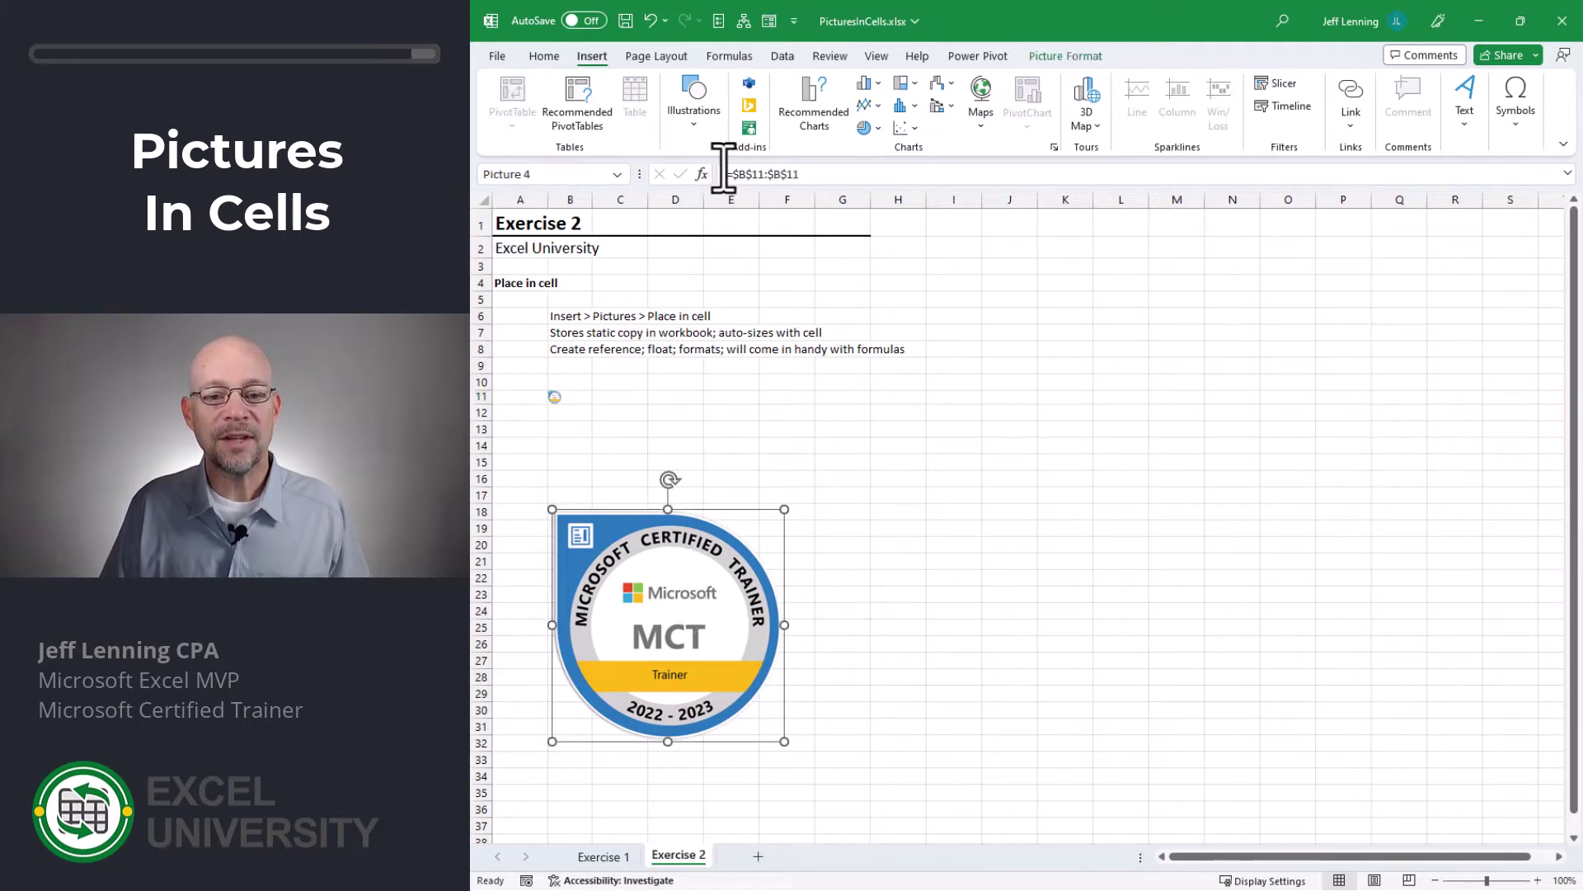
pyautogui.click(569, 396)
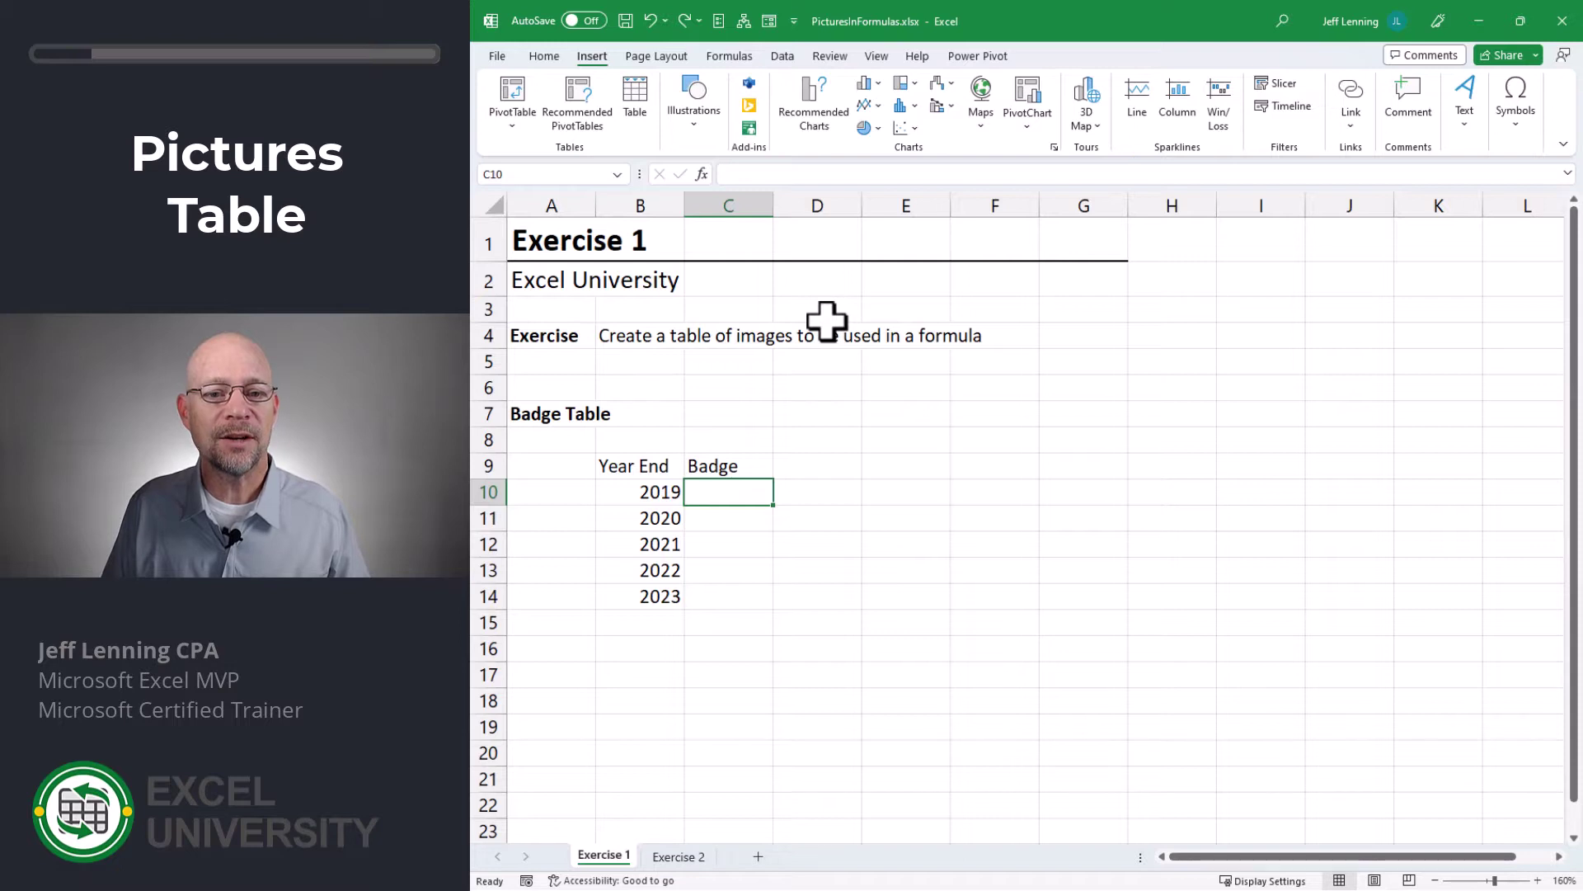
# Step: Place the picture mct 2018-2019.png from this device in cell C10, beside year end 2019
pyautogui.click(694, 106)
pyautogui.click(687, 194)
pyautogui.moveTo(697, 234)
pyautogui.click(872, 262)
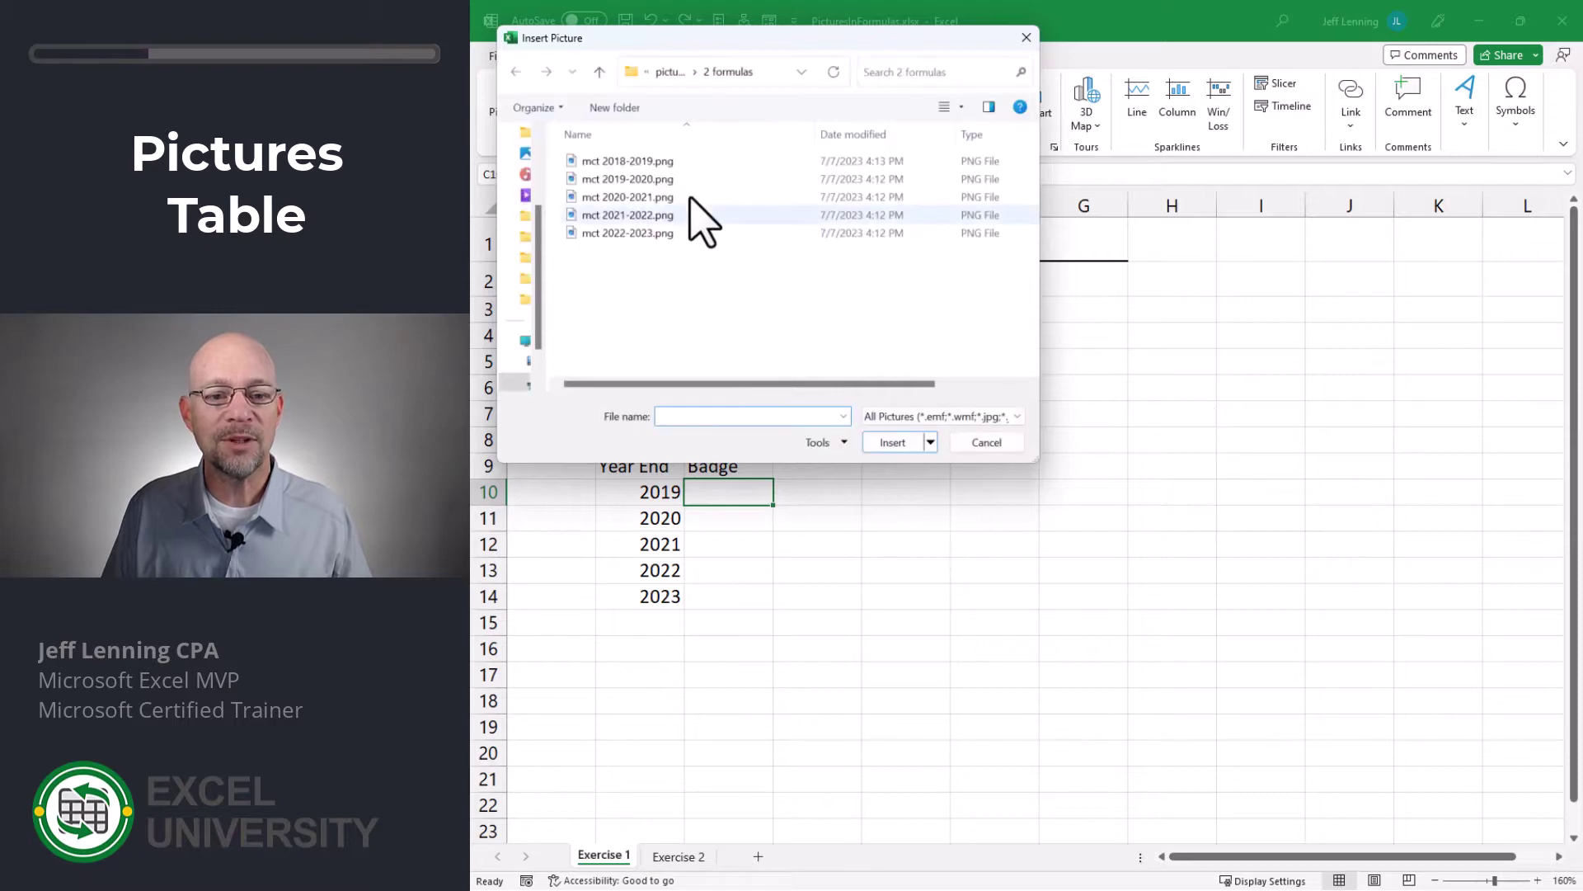
pyautogui.click(697, 202)
pyautogui.click(881, 442)
pyautogui.press('Down')
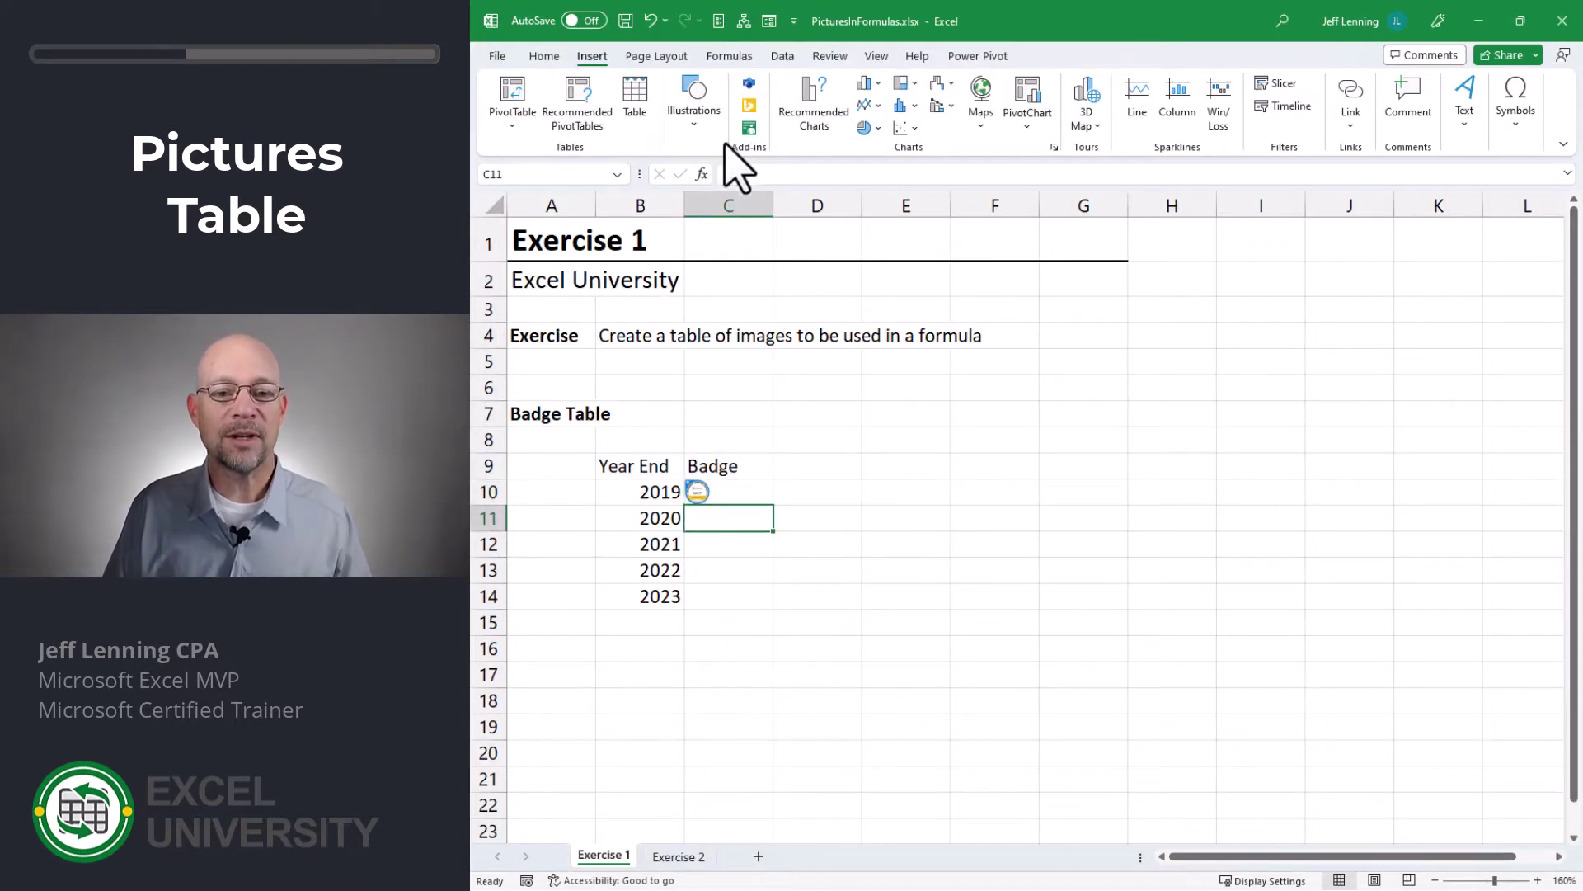
# Step: Place mct 2019-2020.png in cell C11 and mct 2020-2021.png in cell C12 from this device
pyautogui.click(684, 91)
pyautogui.moveTo(697, 237)
pyautogui.click(849, 263)
pyautogui.doubleClick(718, 220)
pyautogui.press('Down')
pyautogui.click(685, 90)
pyautogui.click(849, 263)
pyautogui.doubleClick(717, 198)
pyautogui.press('Down')
# Step: Place mct 2021-2022.png in cell C13 and mct 2022-2023.png in cell C14 from this device
pyautogui.click(684, 91)
pyautogui.click(849, 262)
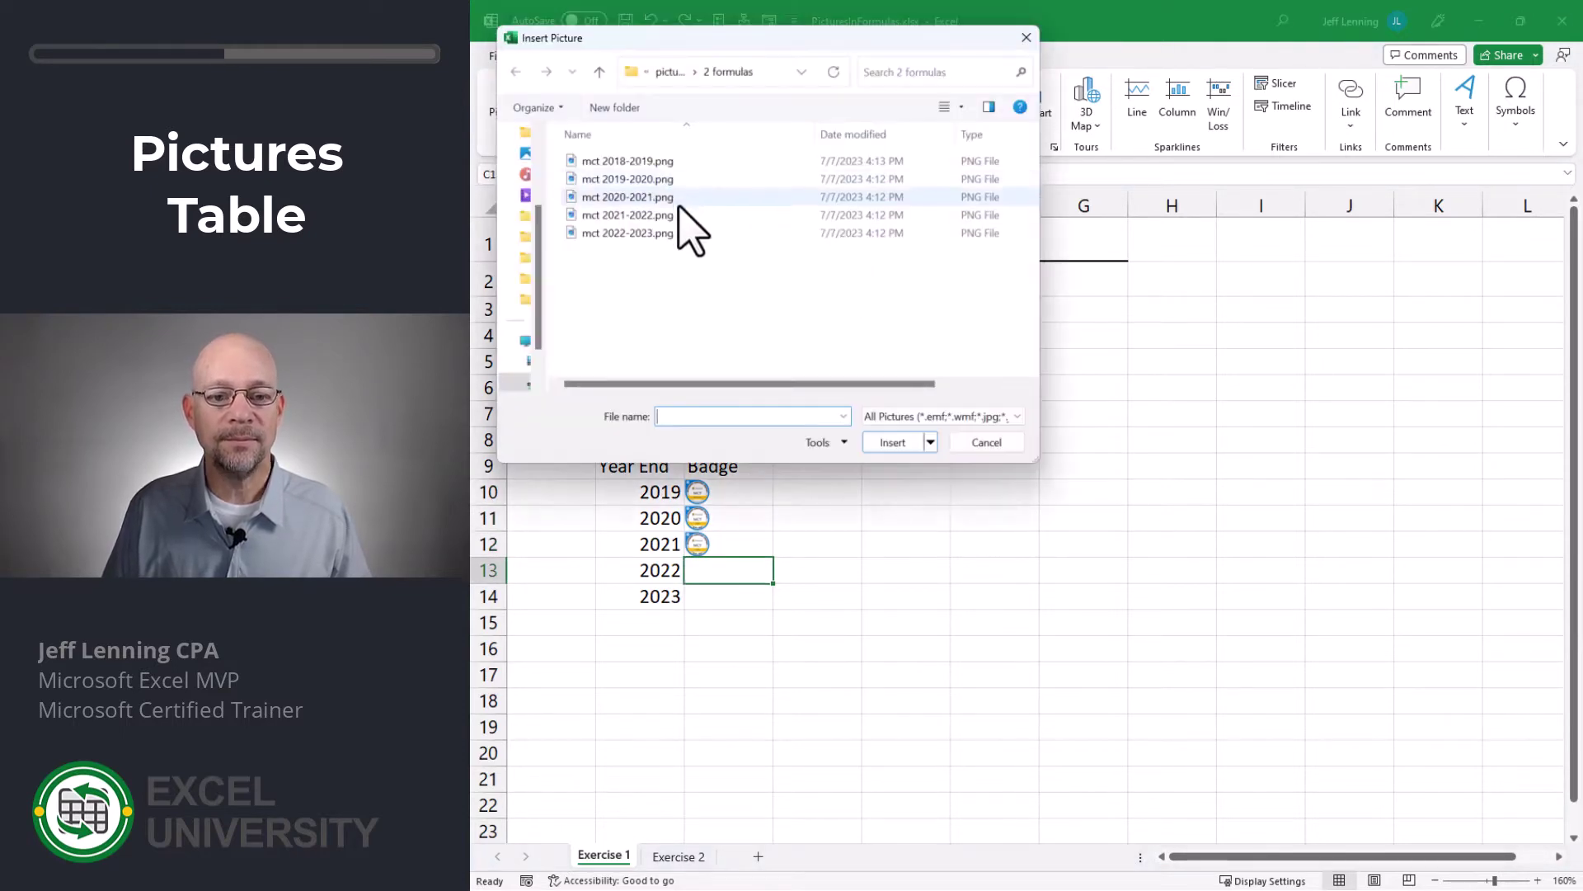
pyautogui.doubleClick(690, 230)
pyautogui.press('Down')
pyautogui.click(693, 115)
pyautogui.click(854, 262)
pyautogui.doubleClick(690, 230)
pyautogui.click(1013, 654)
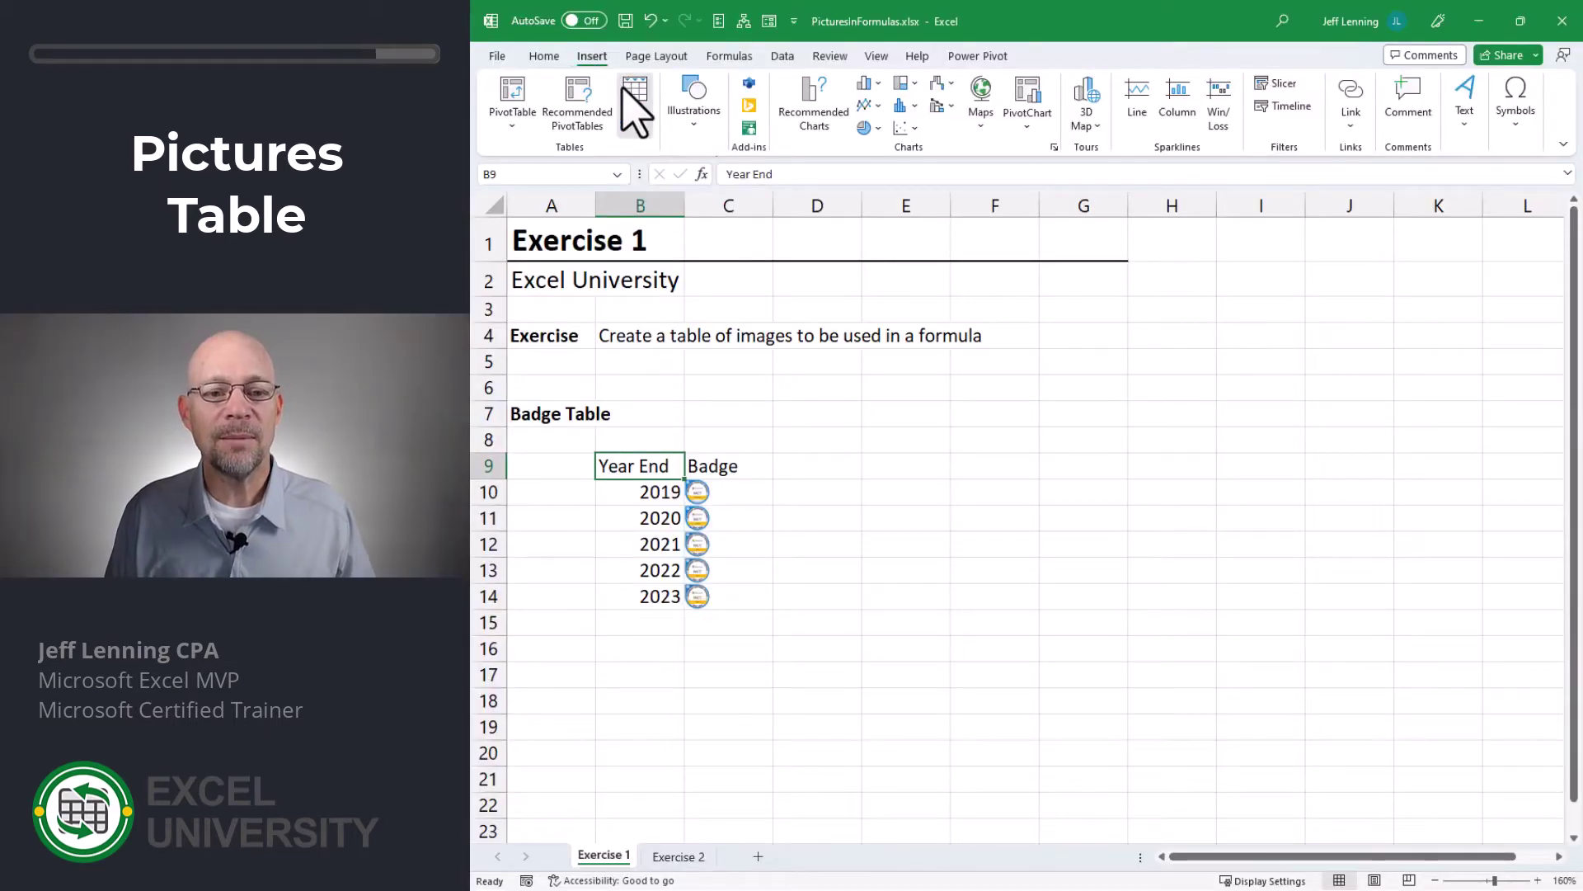
# Step: Convert the year and badge range B9:C14 into a table with headers
pyautogui.click(635, 98)
pyautogui.click(1069, 574)
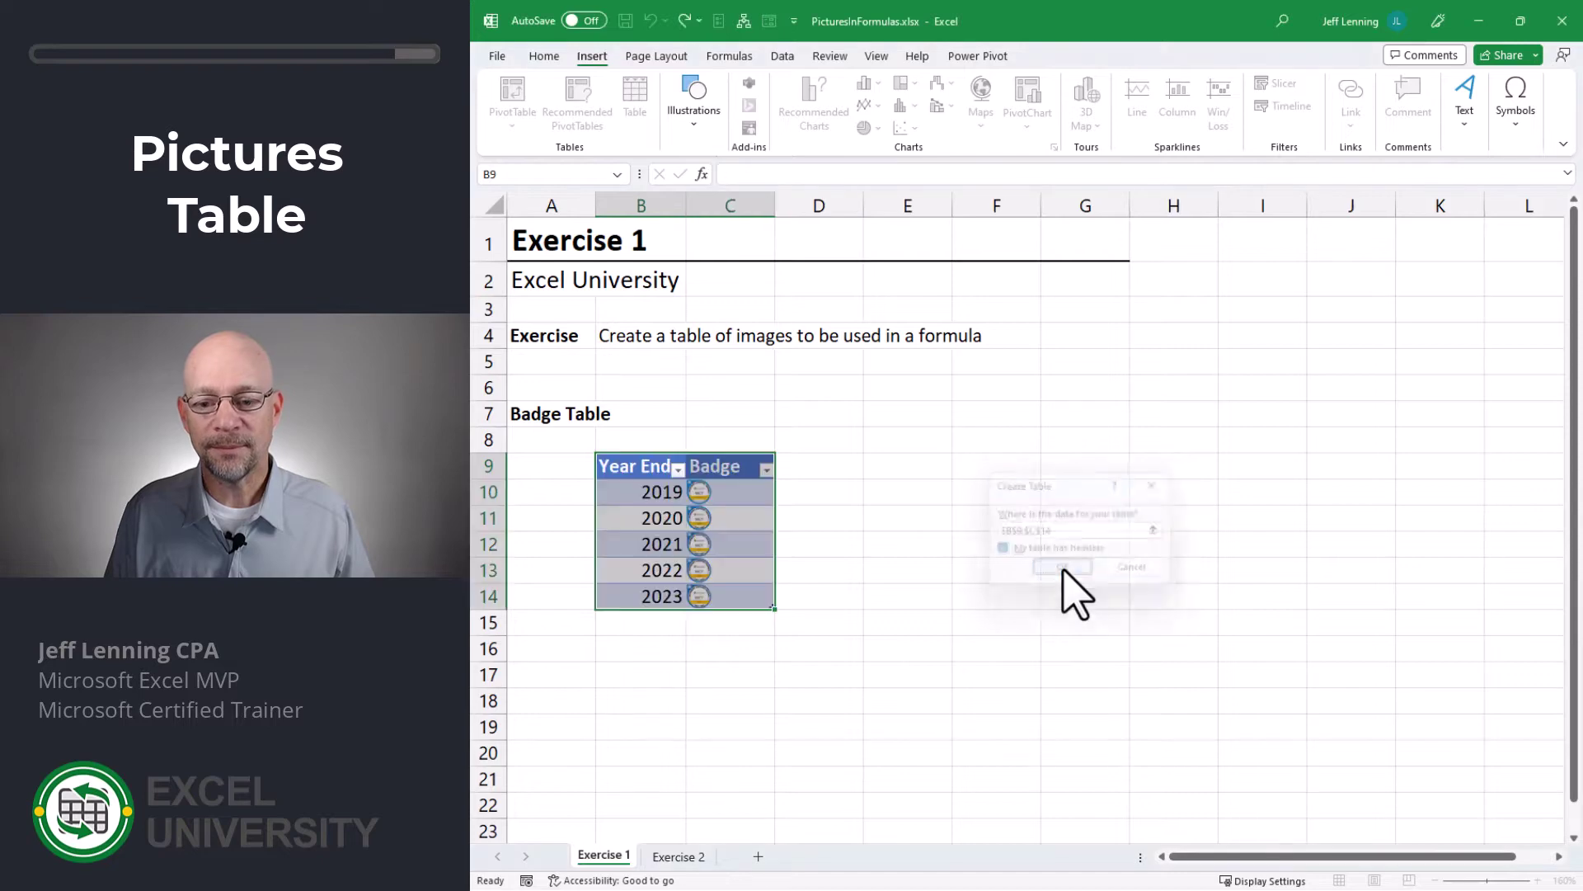
pyautogui.click(840, 693)
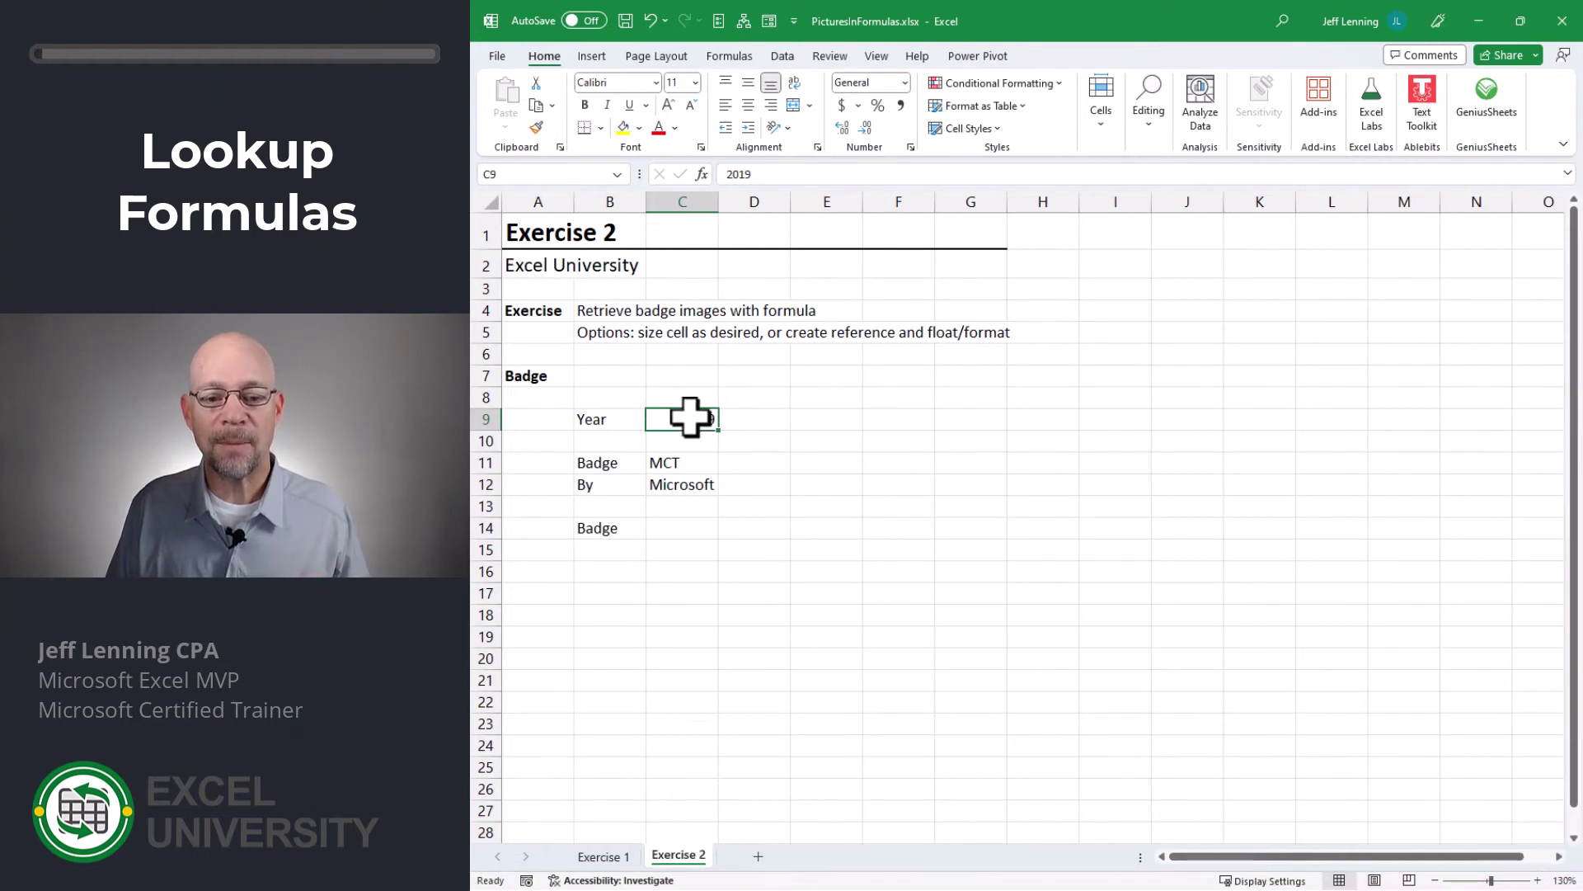
# Step: Enter the formula =XLOOKUP(C9,Table1[Year End],Table1[Badge]) in cell C14 of the Exercise 2 sheet
pyautogui.click(676, 528)
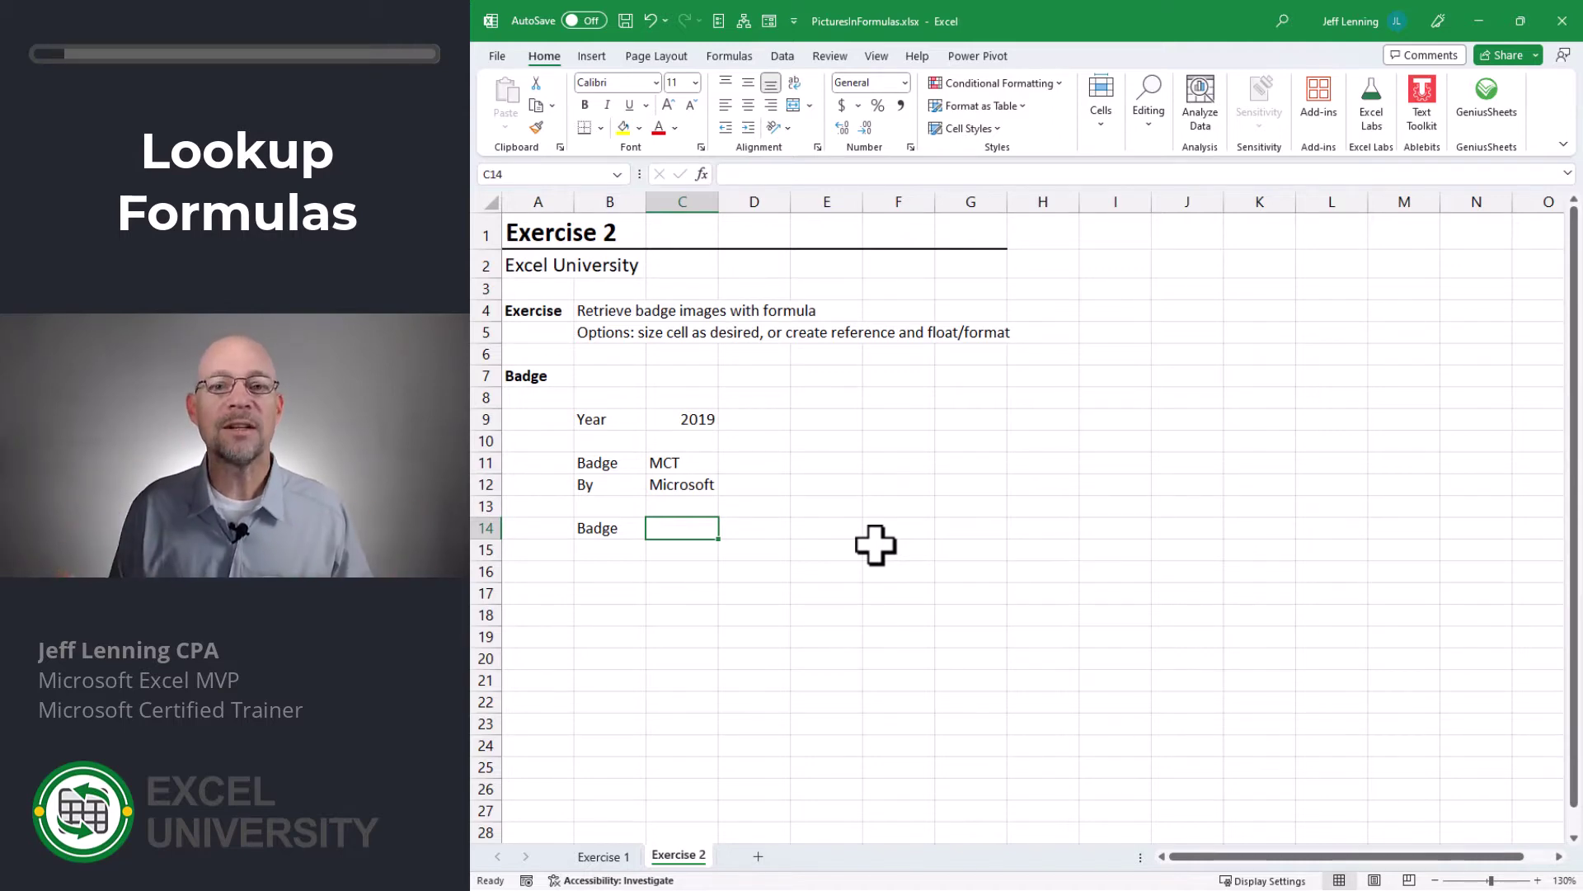
pyautogui.write('=')
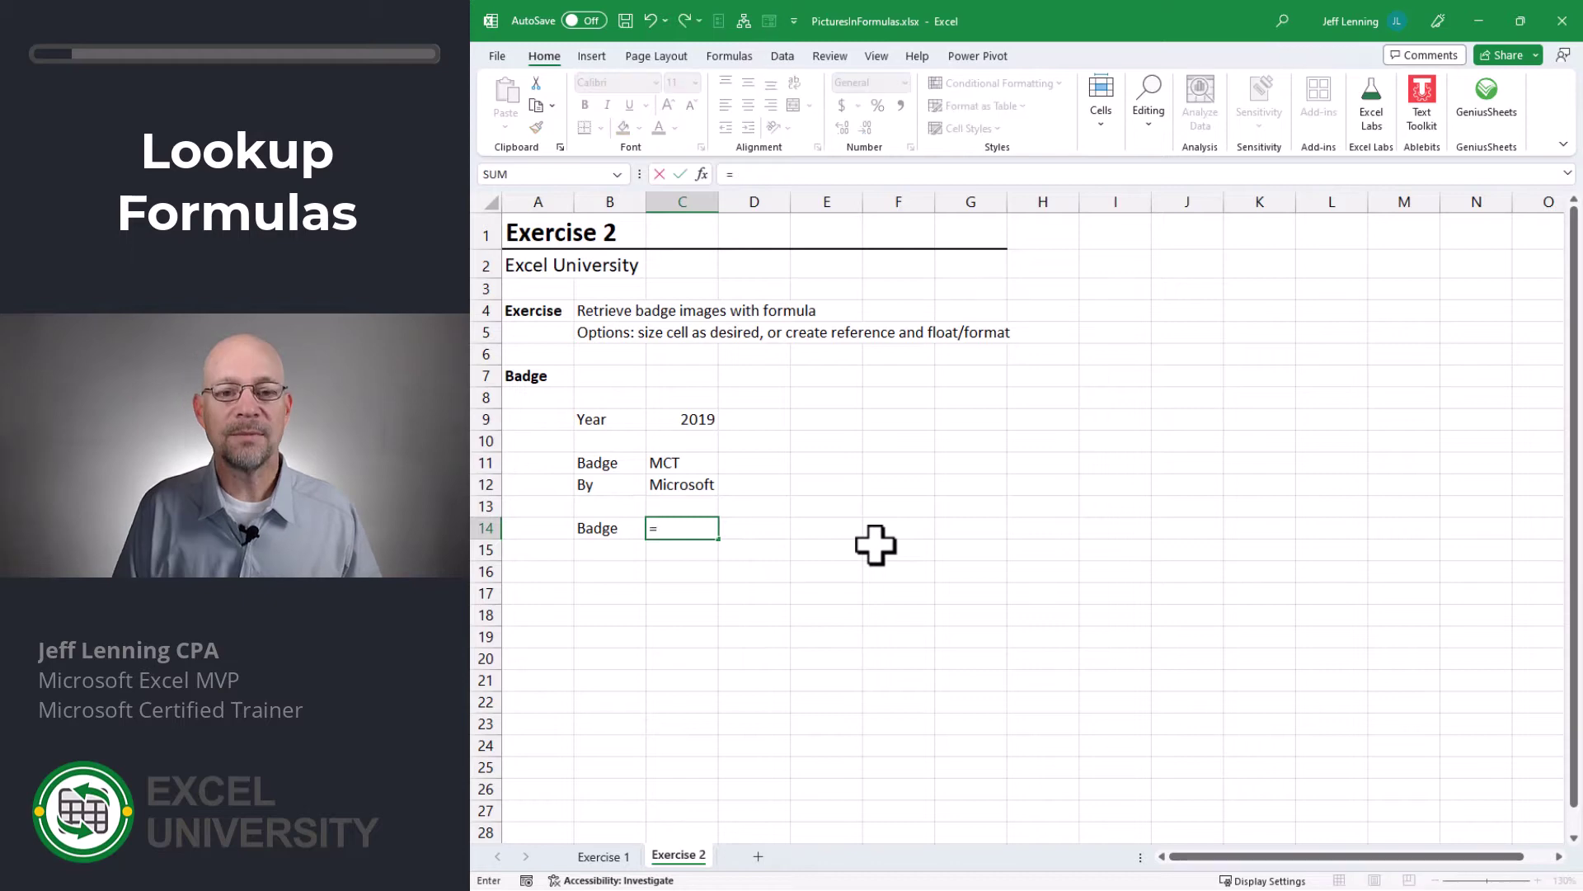
pyautogui.write('xl')
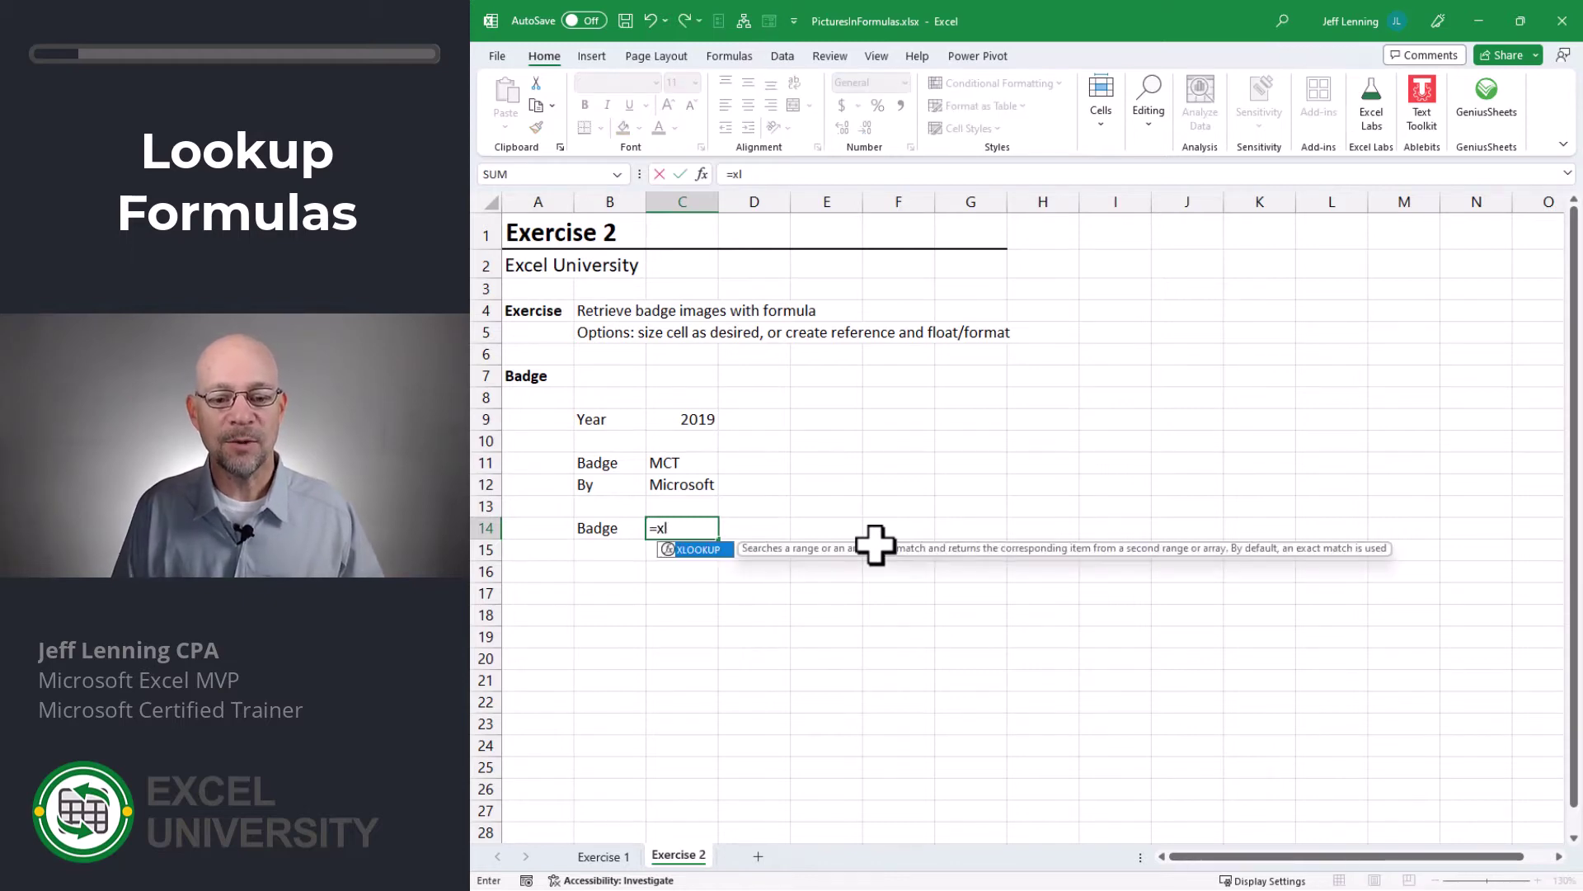
pyautogui.press('Tab')
pyautogui.click(699, 419)
pyautogui.write(',')
pyautogui.click(604, 856)
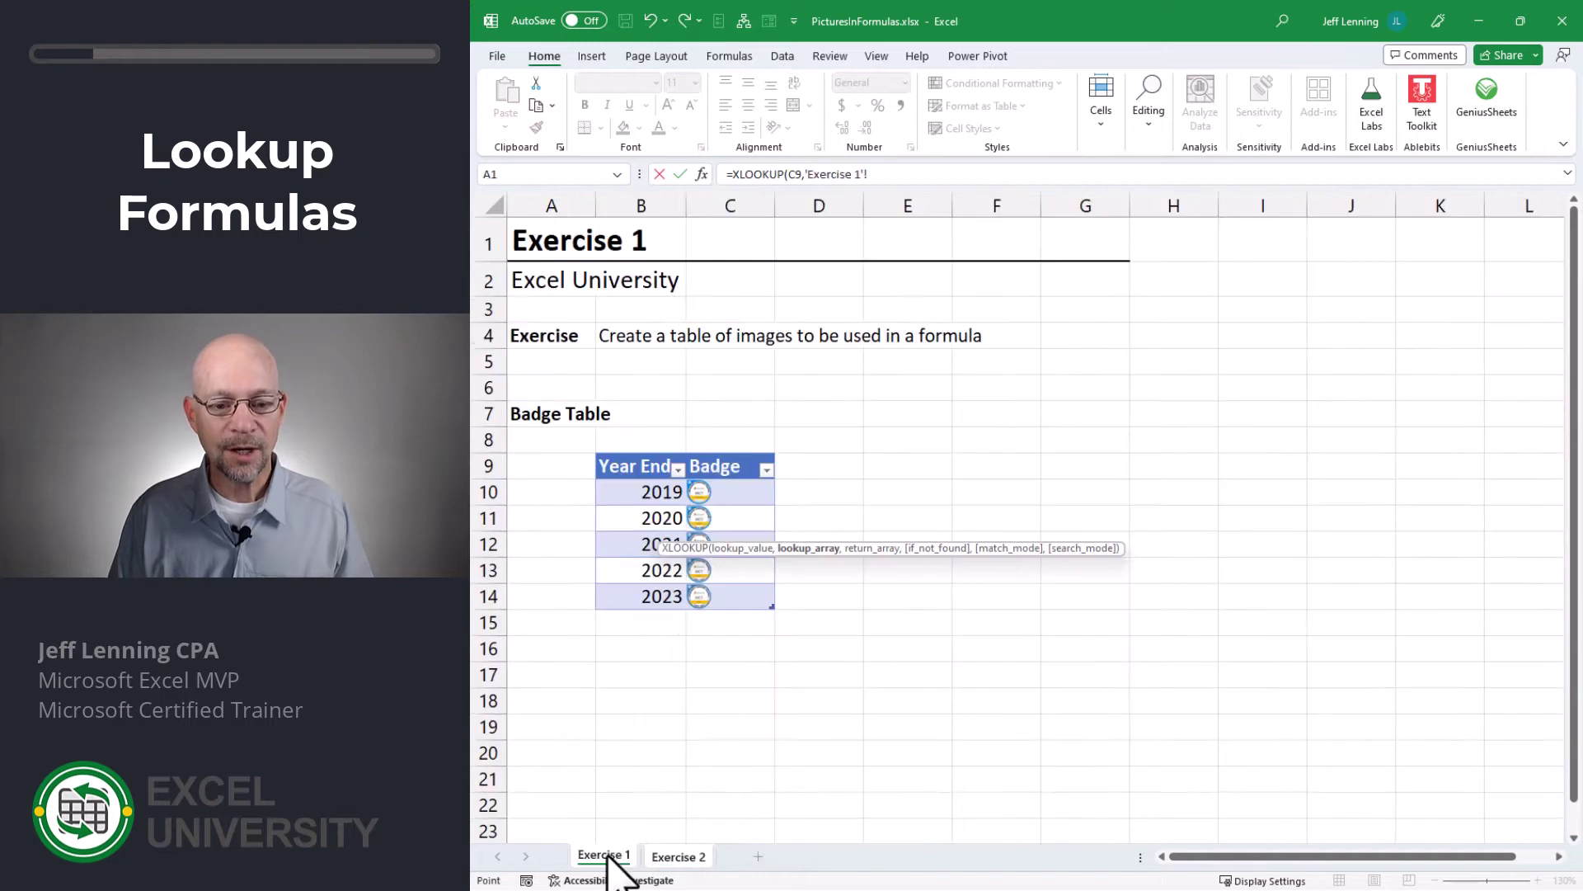
pyautogui.click(627, 454)
pyautogui.write(',')
pyautogui.click(716, 452)
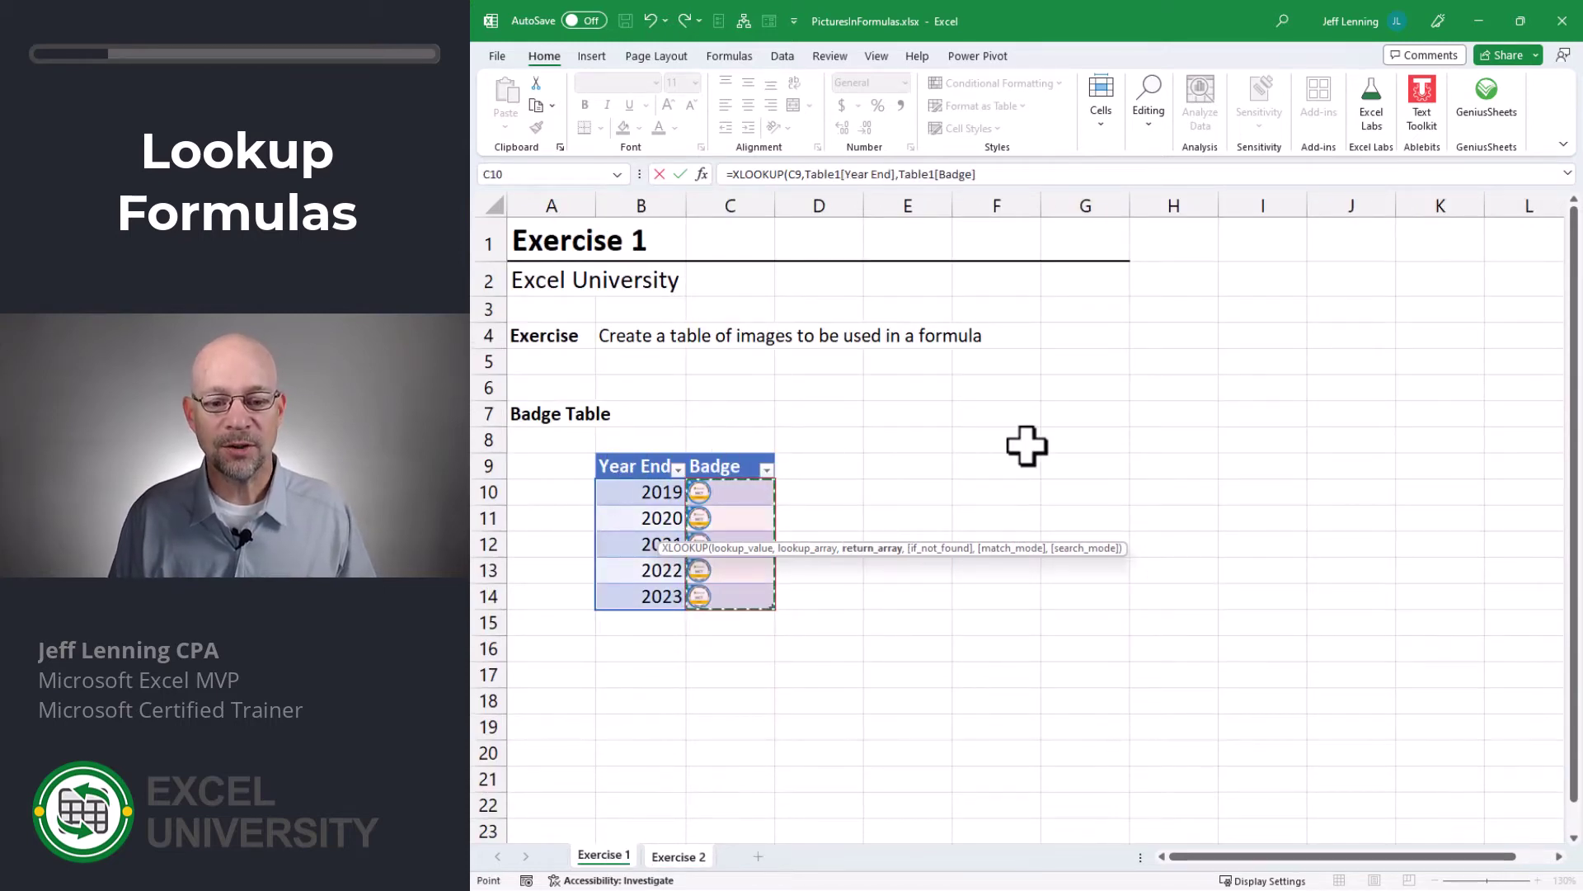
pyautogui.write(')')
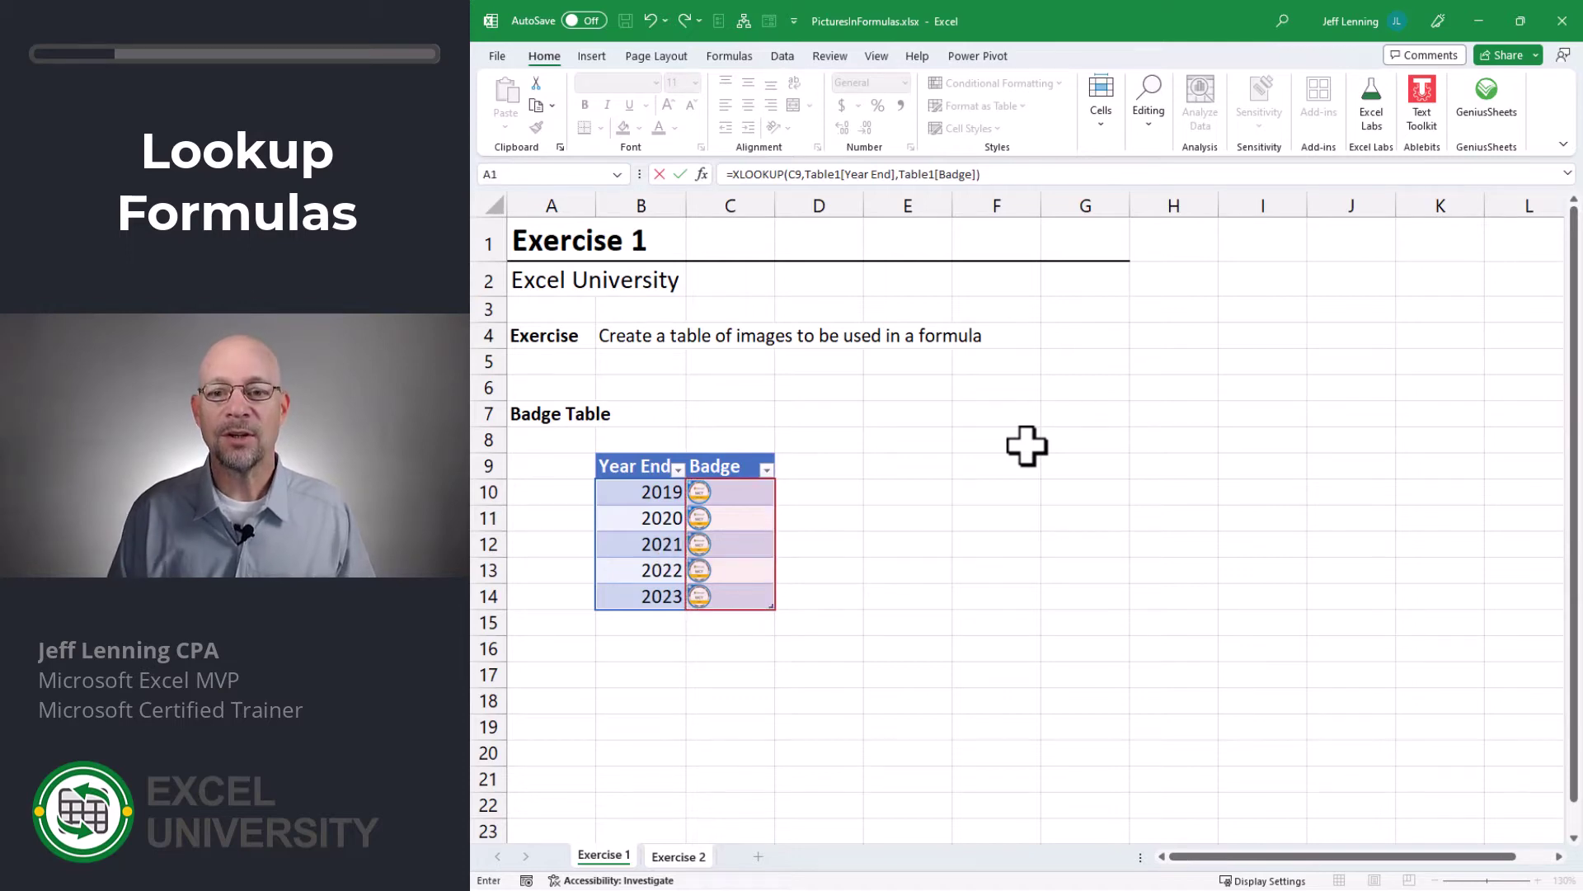
pyautogui.press('Return')
# Step: Try enlarging the looked-up badge by increasing row 14's height and column C's width, and undo both size changes
pyautogui.click(691, 532)
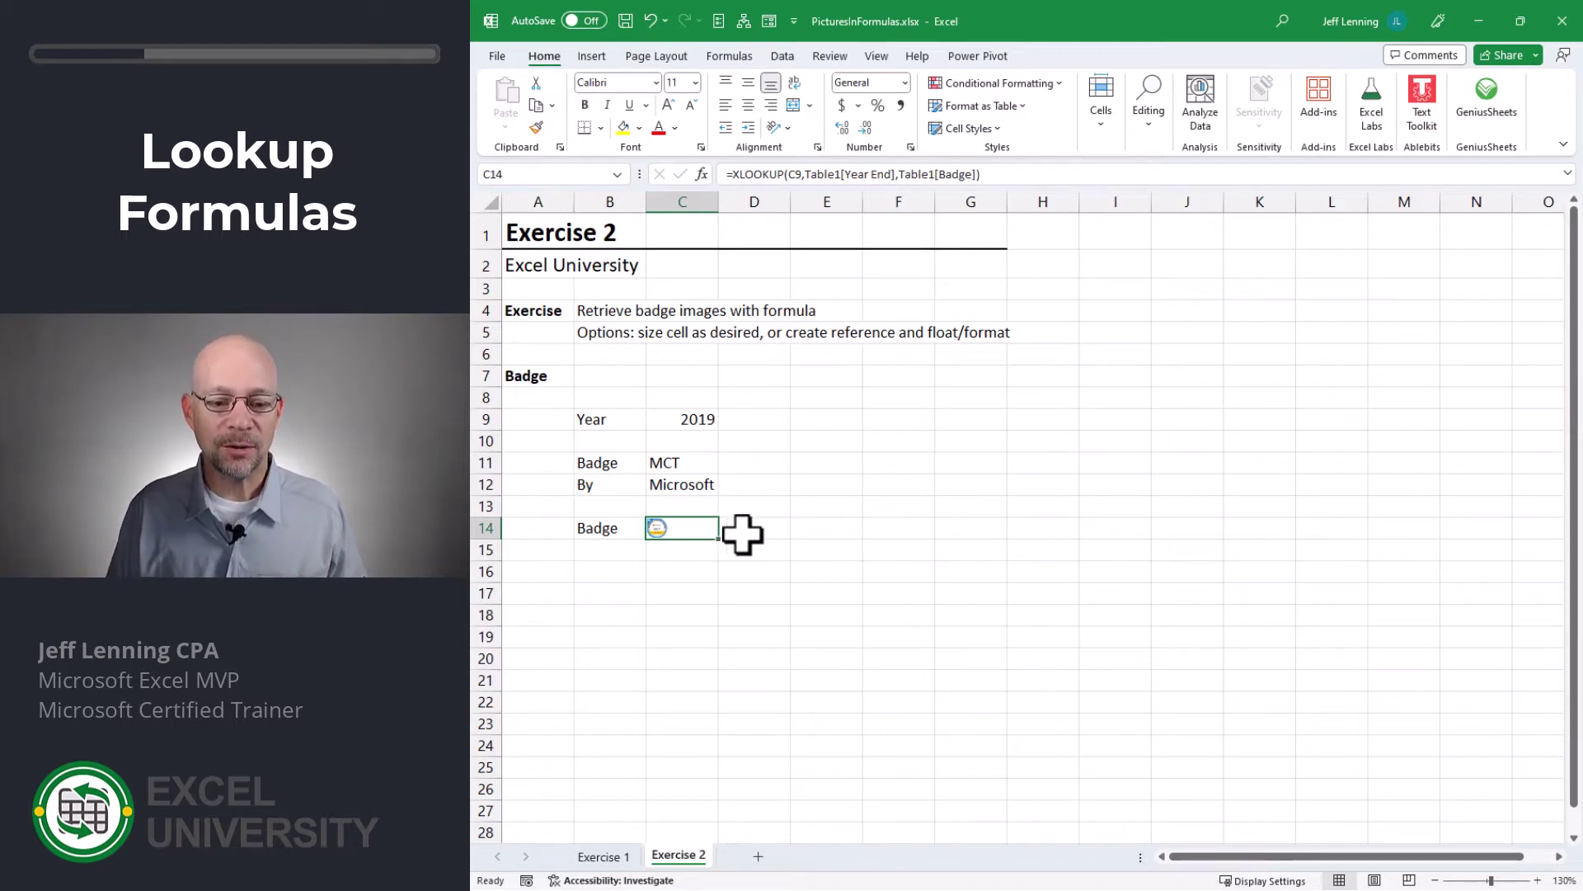
pyautogui.moveTo(482, 539); pyautogui.dragTo(491, 695)
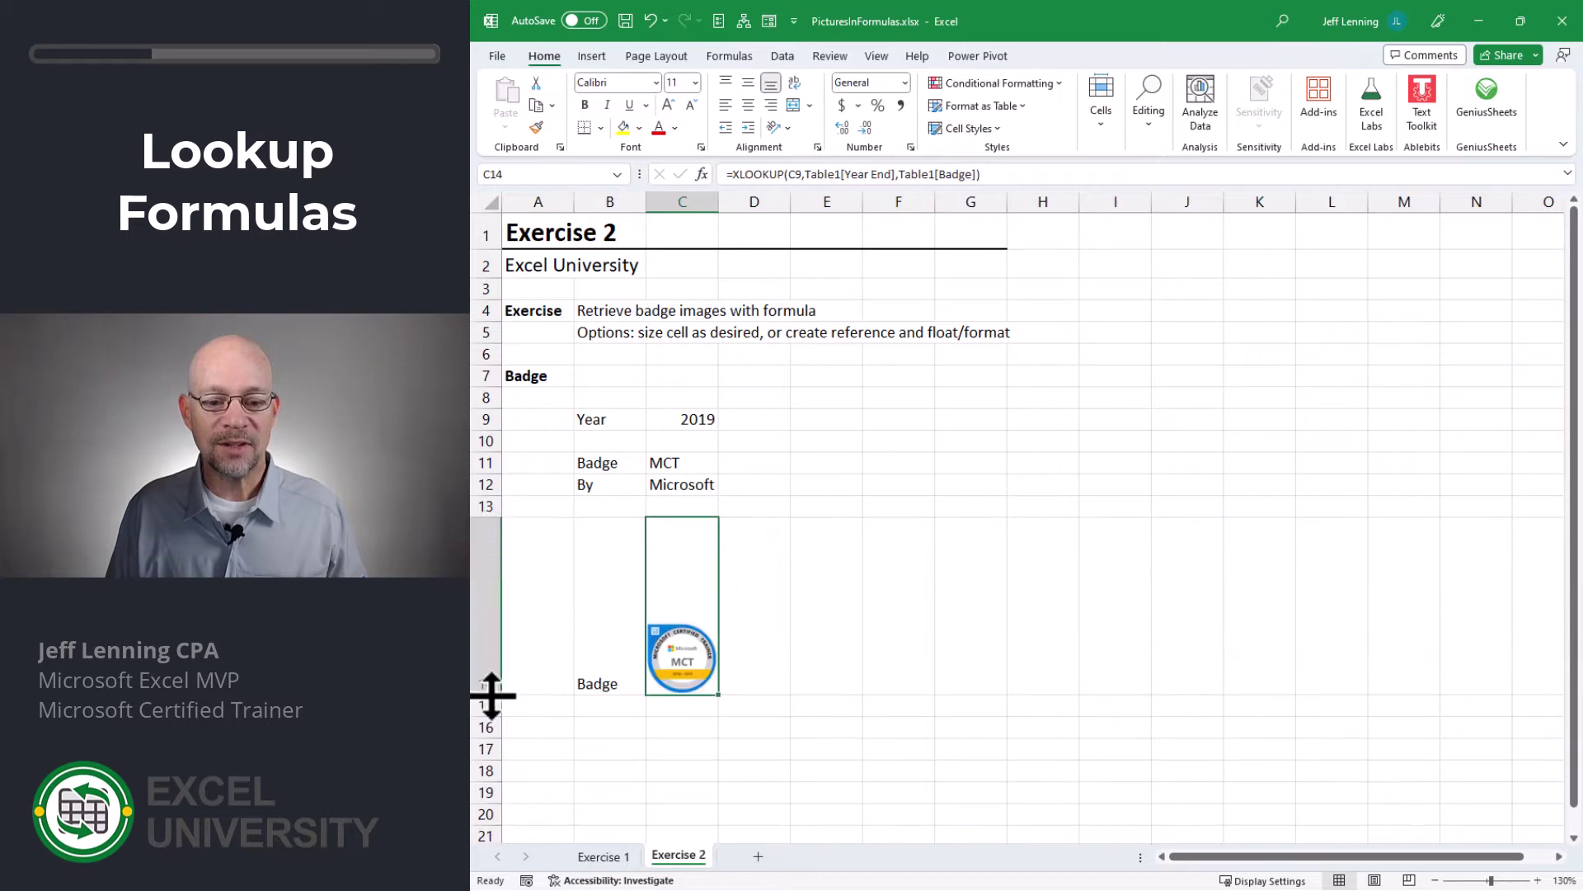
pyautogui.moveTo(720, 197); pyautogui.dragTo(880, 200)
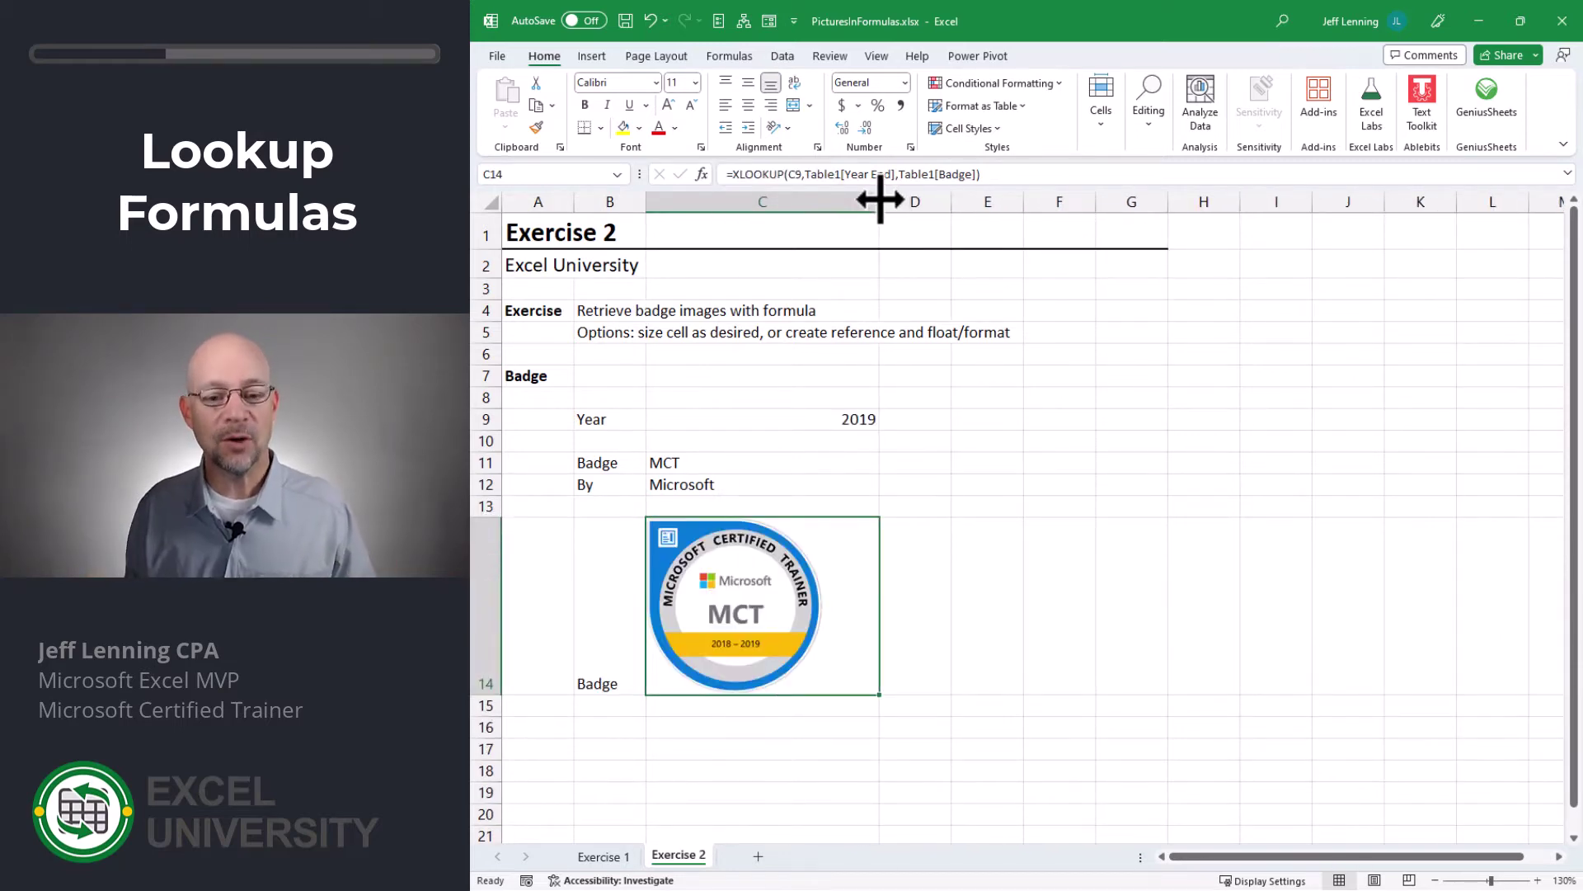
pyautogui.hotkey('ctrl', 'z')
pyautogui.hotkey('ctrl', 'z')
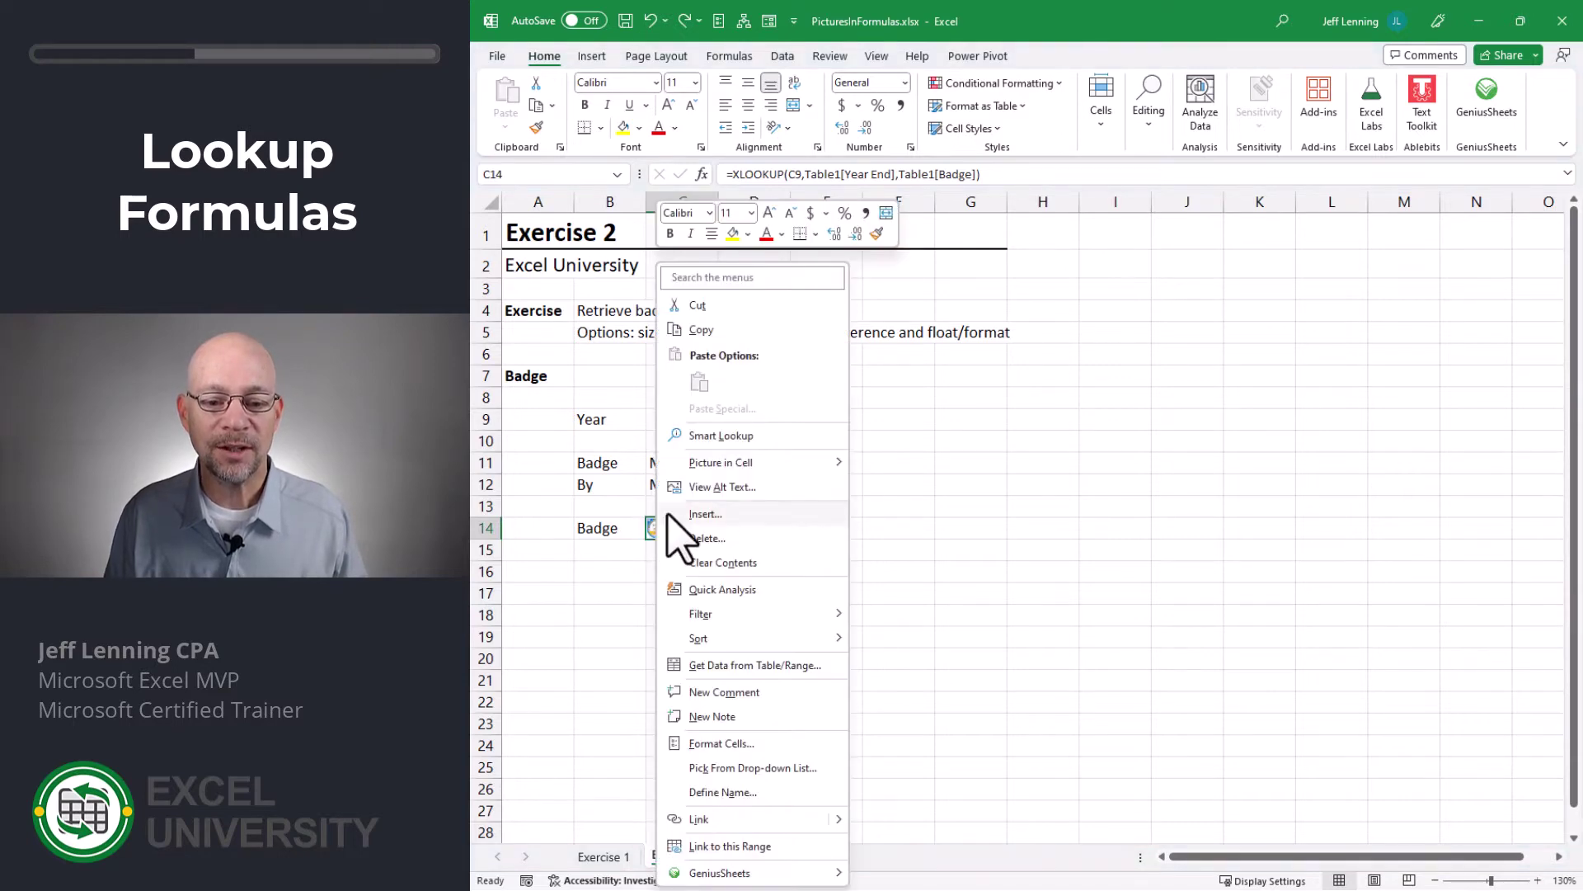
# Step: Create a floating picture reference to the badge in C14, enlarge it to about 1.76 inches square, and place it around columns F to H
pyautogui.moveTo(730, 463)
pyautogui.click(923, 489)
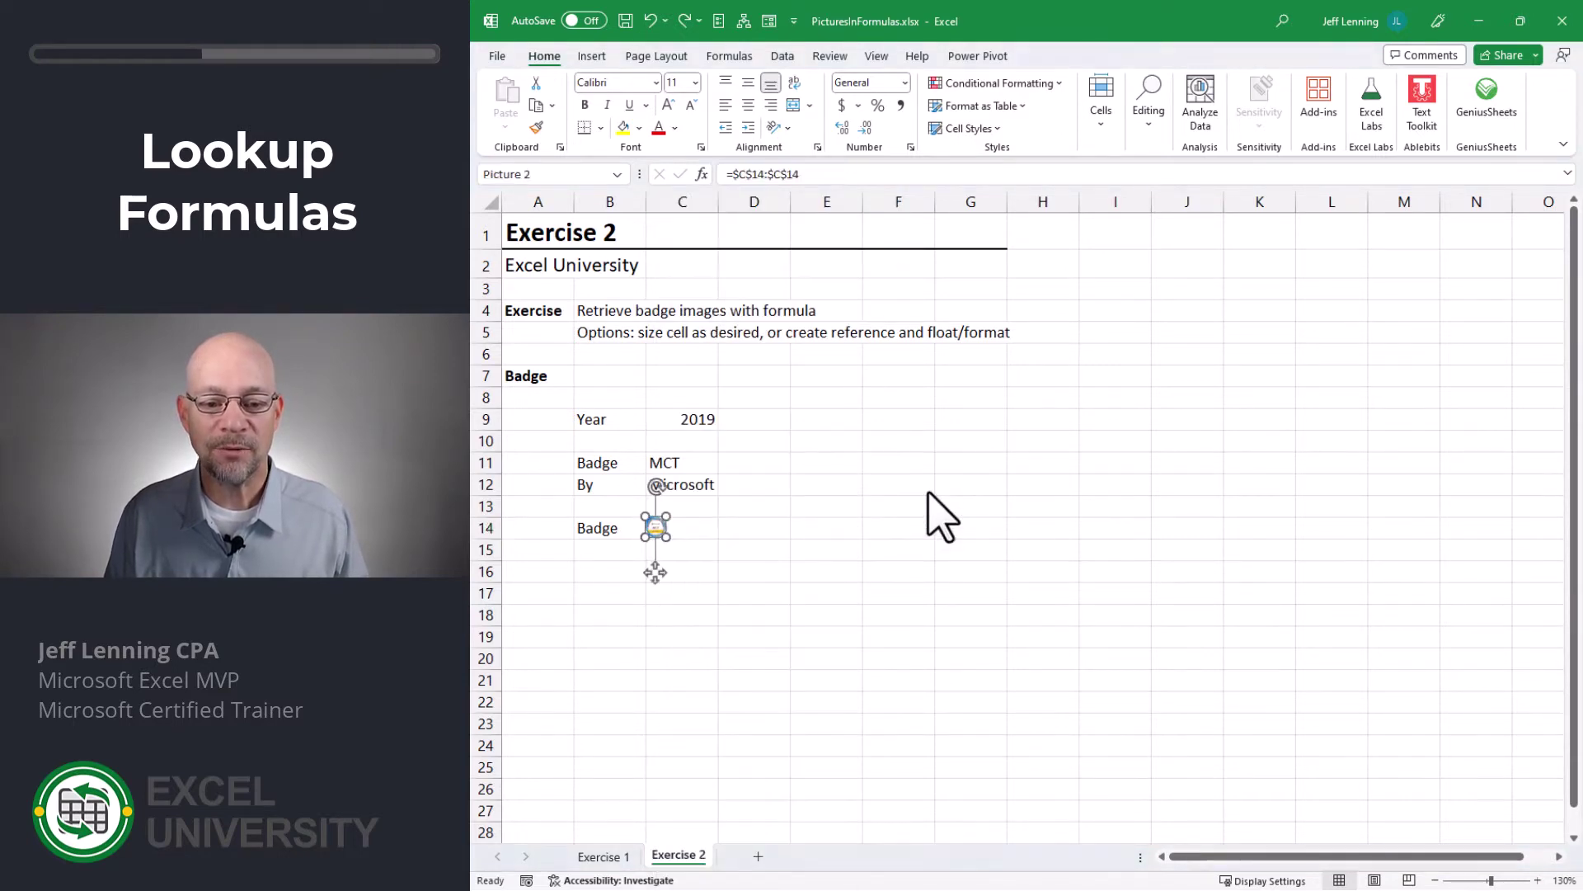
pyautogui.moveTo(666, 536); pyautogui.dragTo(837, 705)
pyautogui.moveTo(795, 630); pyautogui.dragTo(1023, 593)
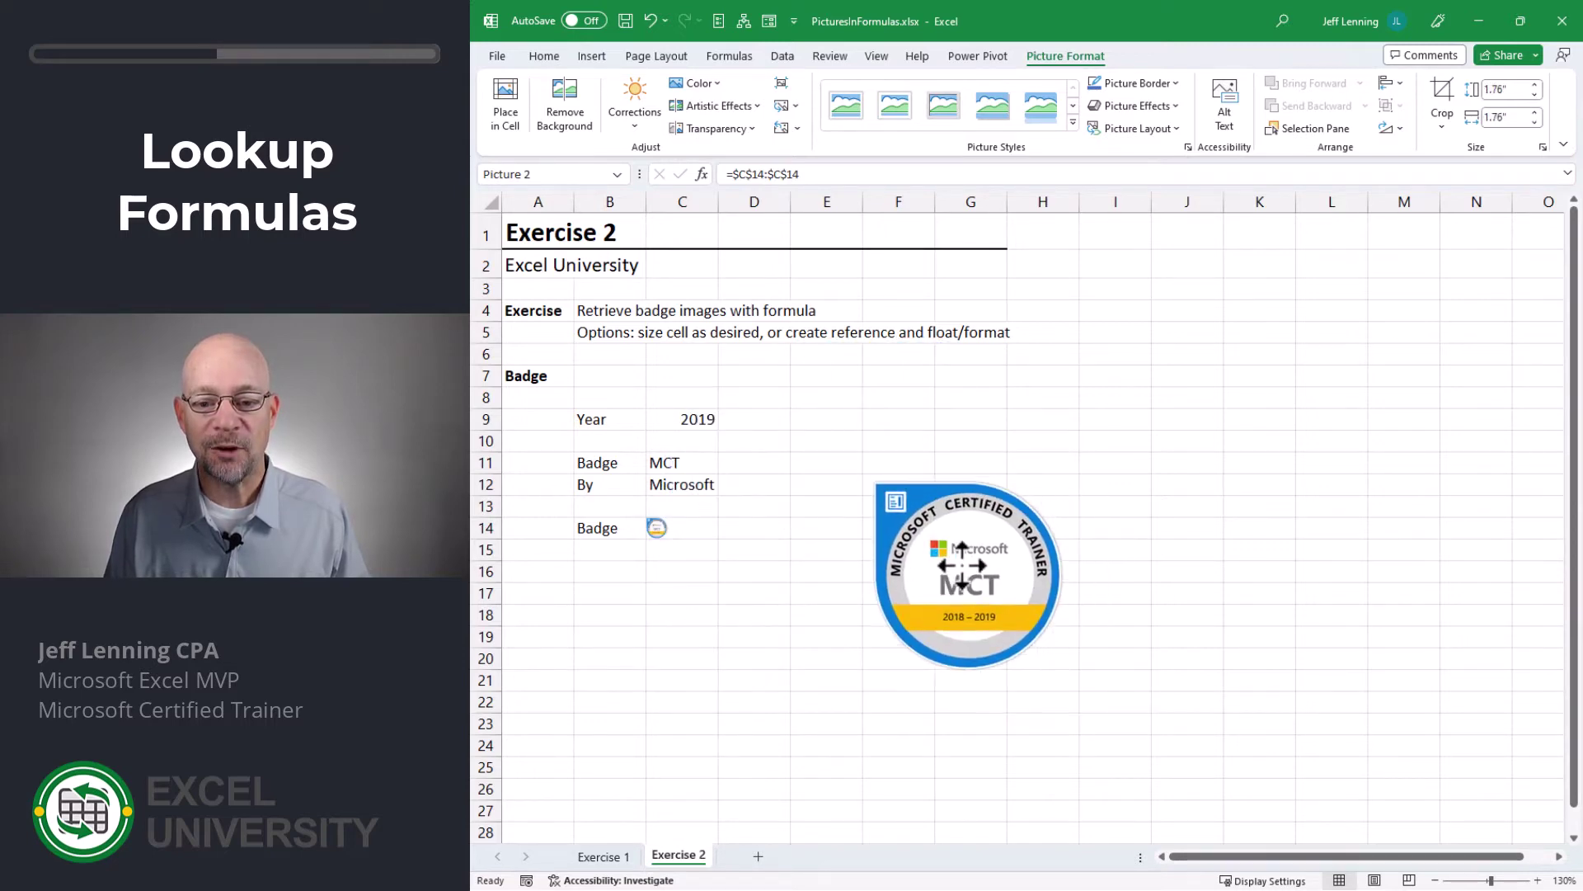
pyautogui.press('Escape')
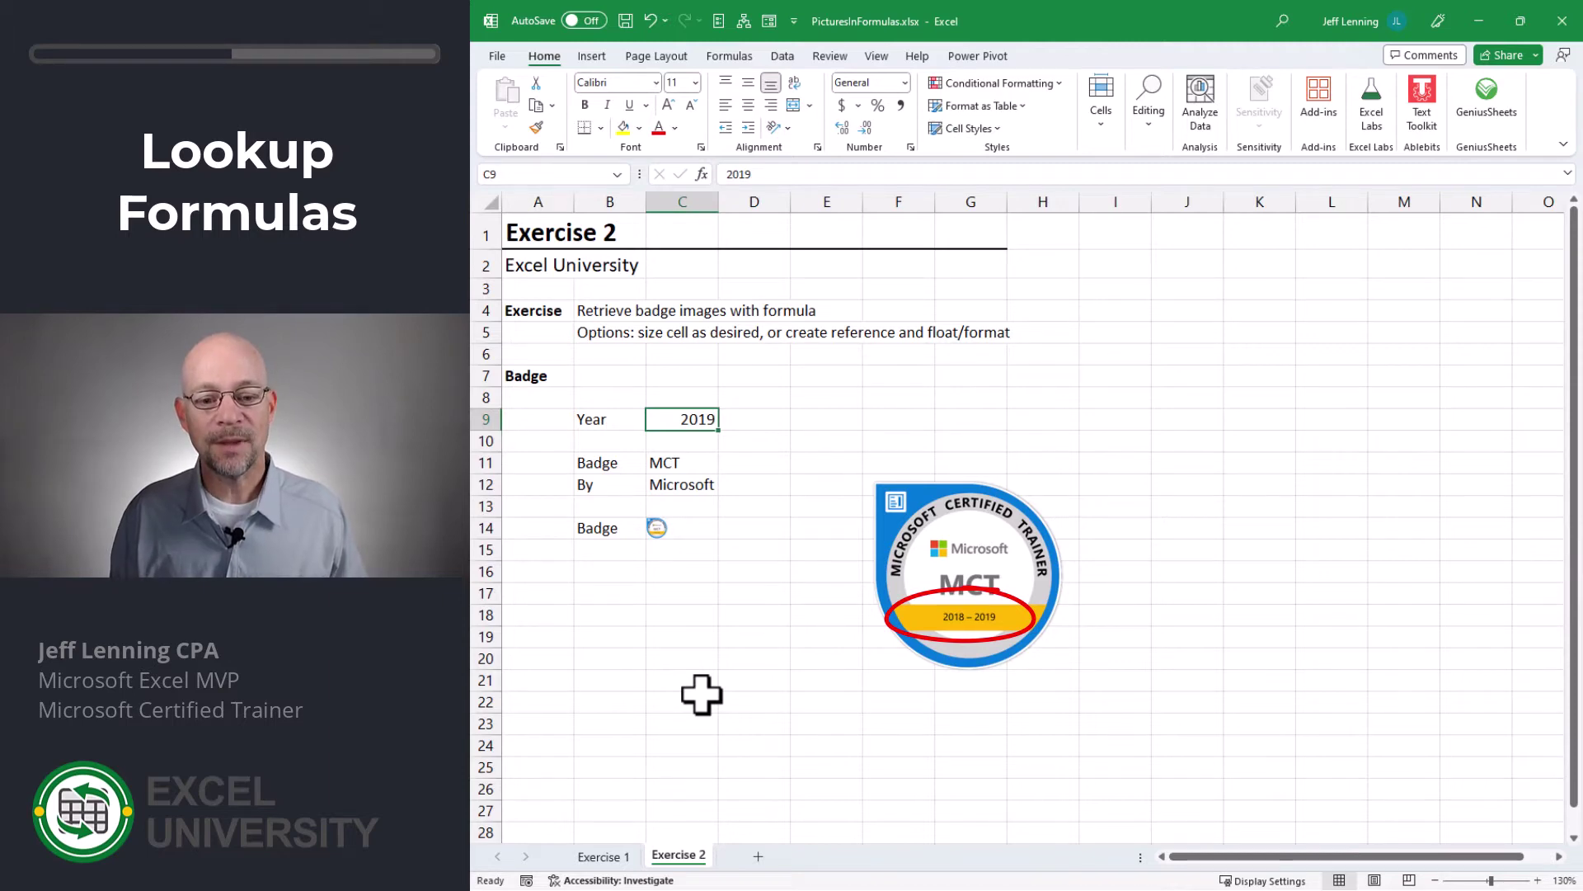
# Step: Test the linked badge picture by setting the year in C9 to 2020 and then to 2021
pyautogui.write('2020')
pyautogui.press('Return')
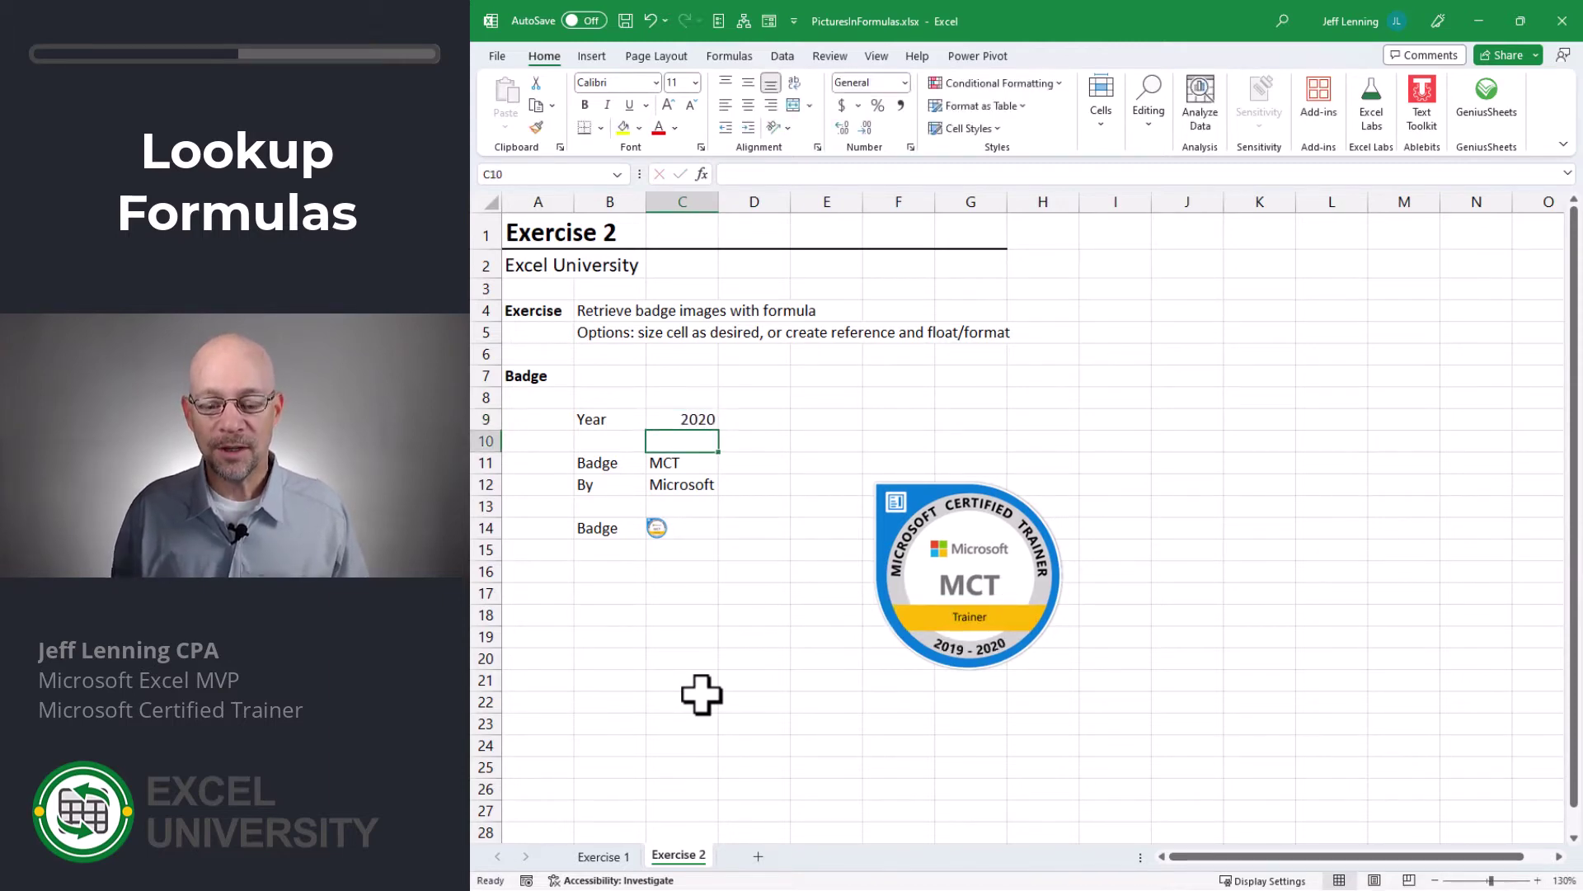
pyautogui.press('Up')
pyautogui.write('2021')
pyautogui.press('Return')
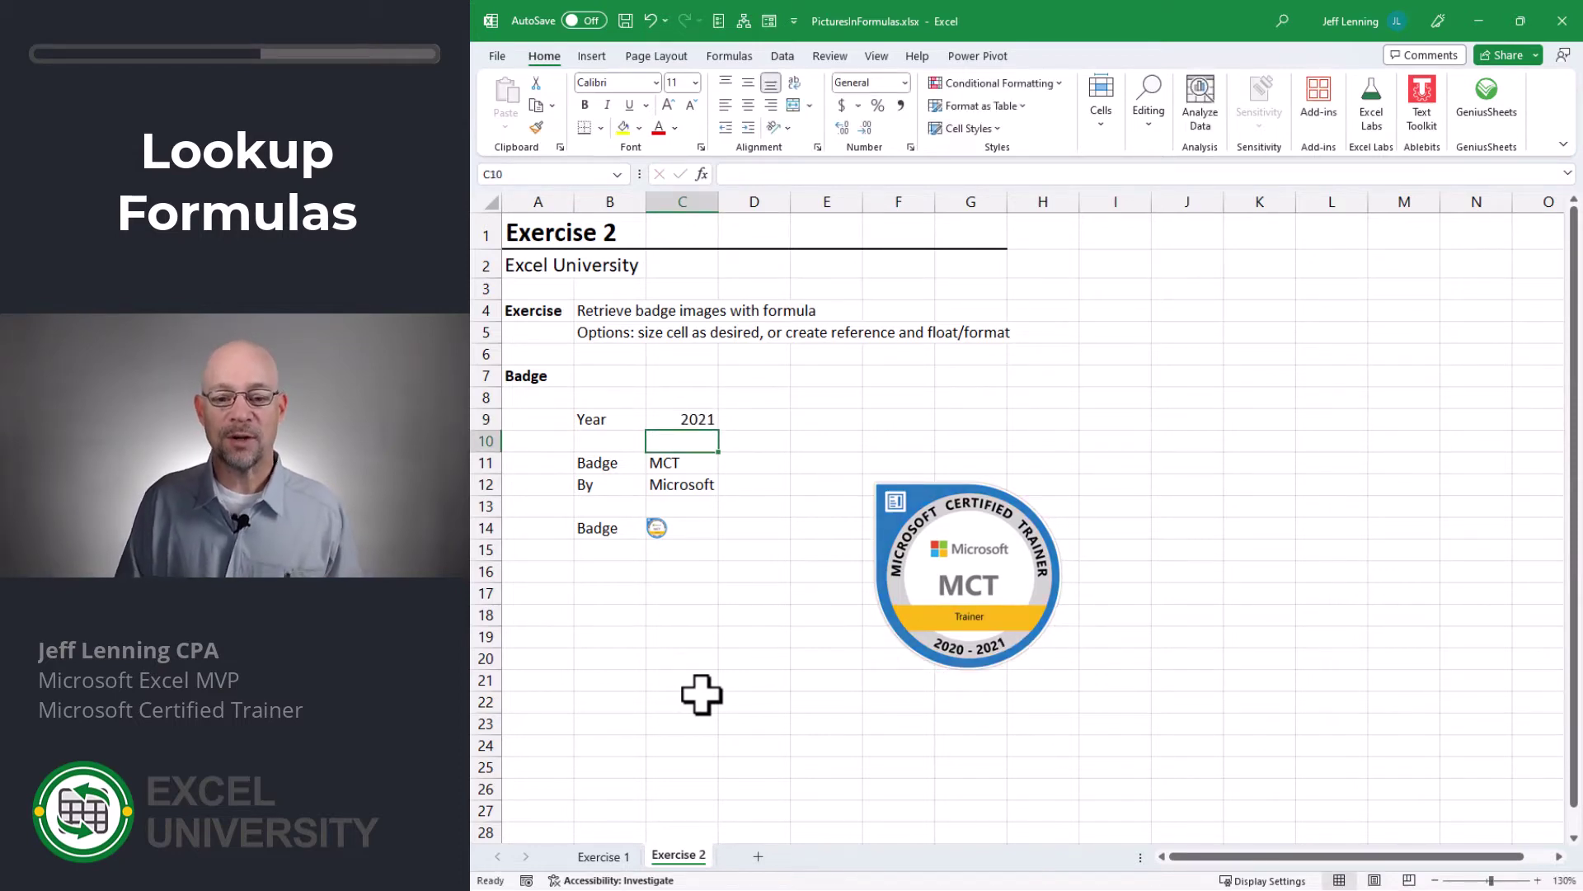
# Step: Move the floating badge picture below the By row so that it covers the small badge in cell C14
pyautogui.click(691, 527)
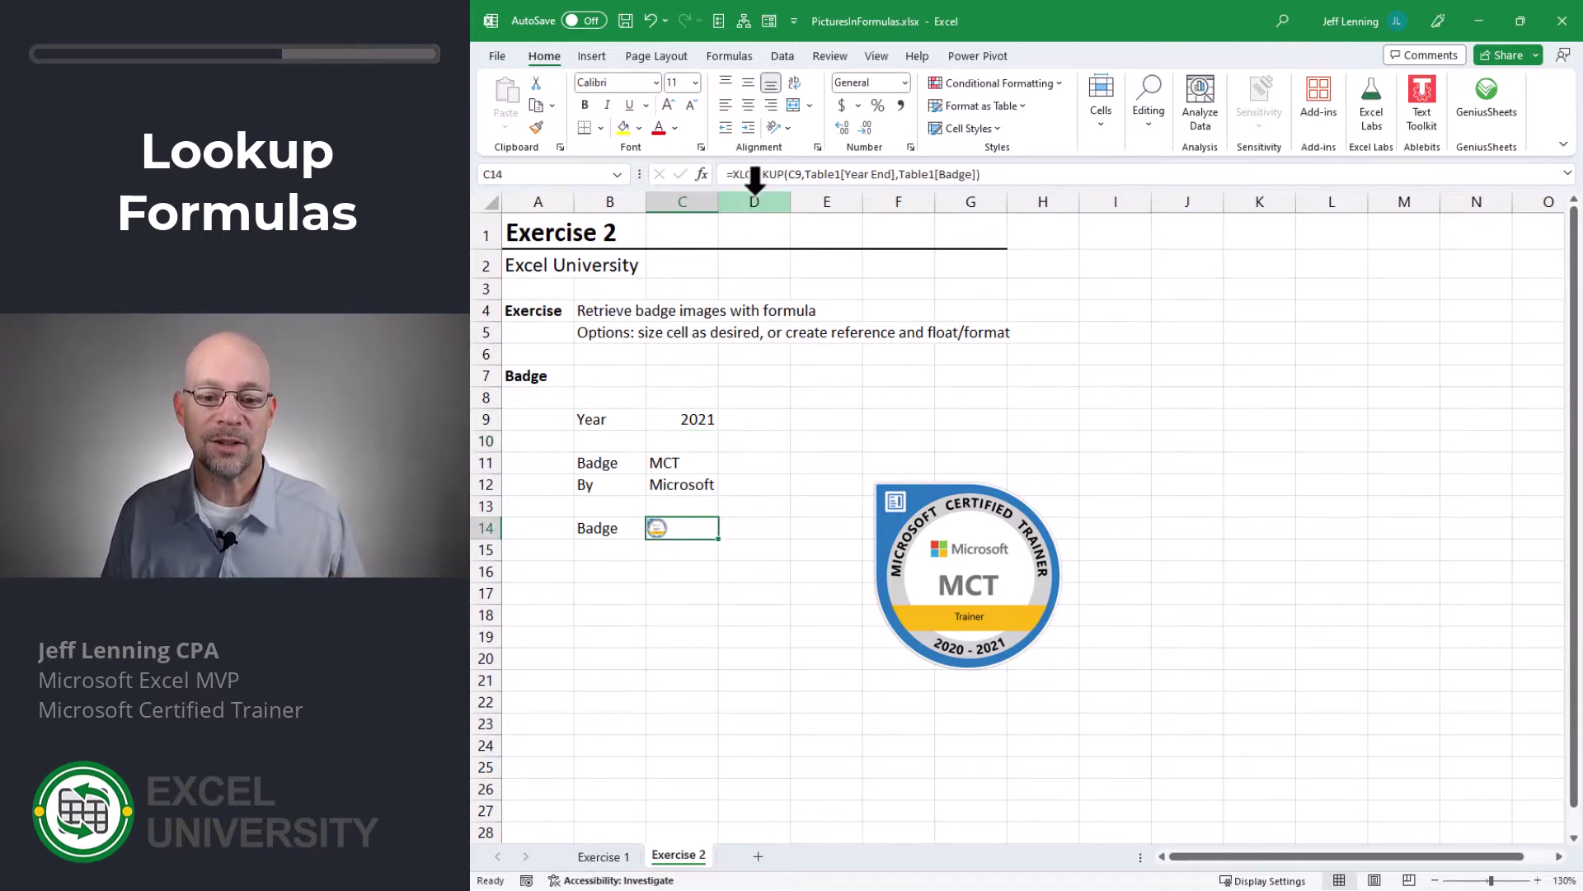
pyautogui.click(940, 551)
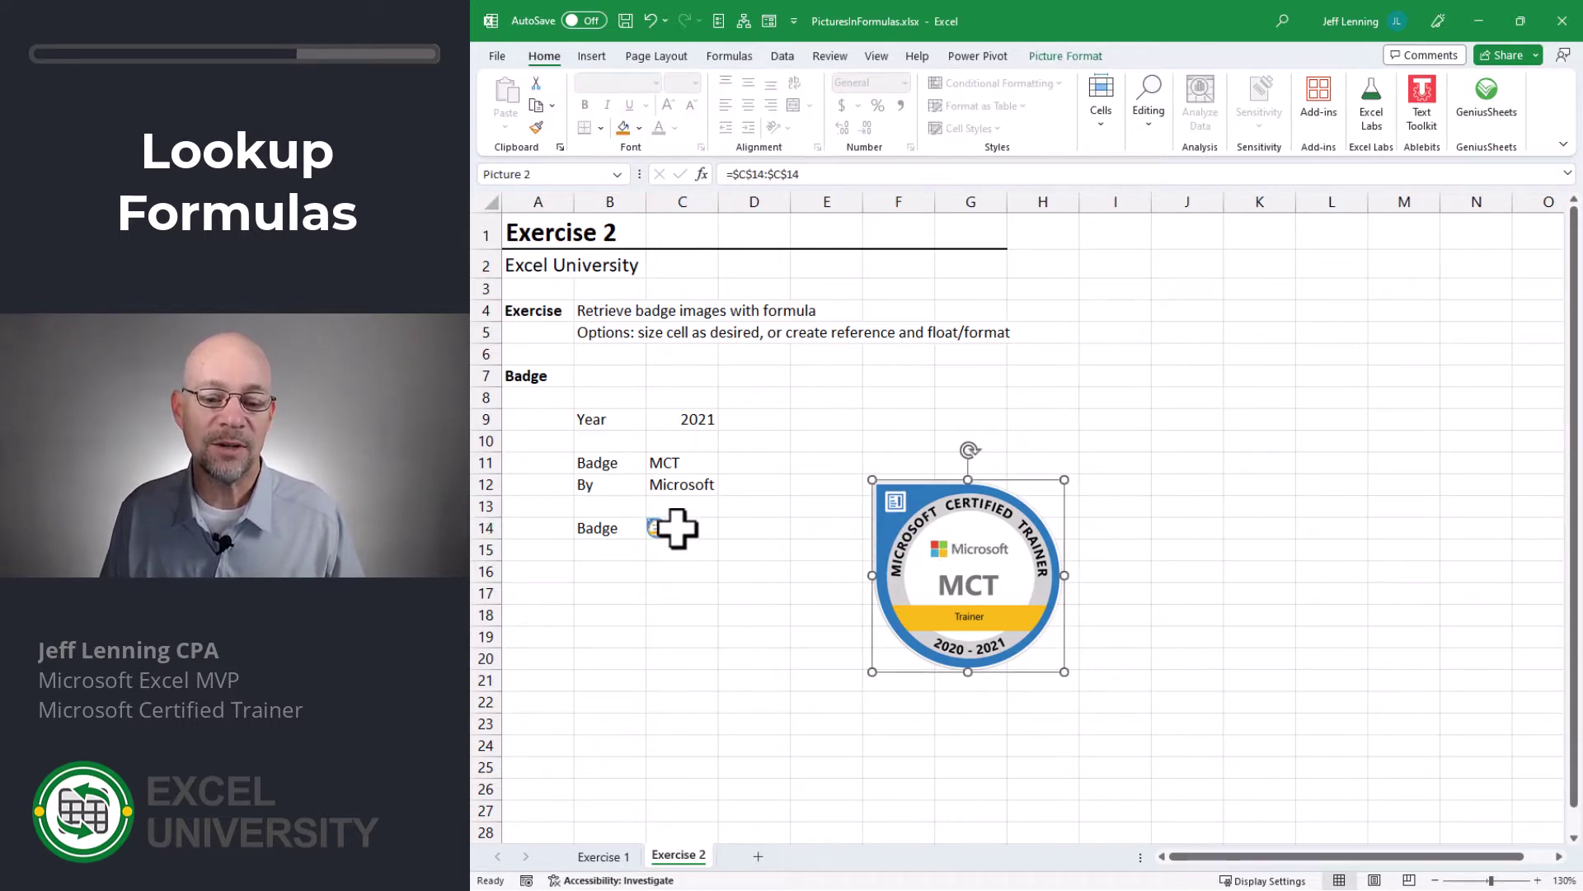
pyautogui.moveTo(961, 550); pyautogui.dragTo(996, 498)
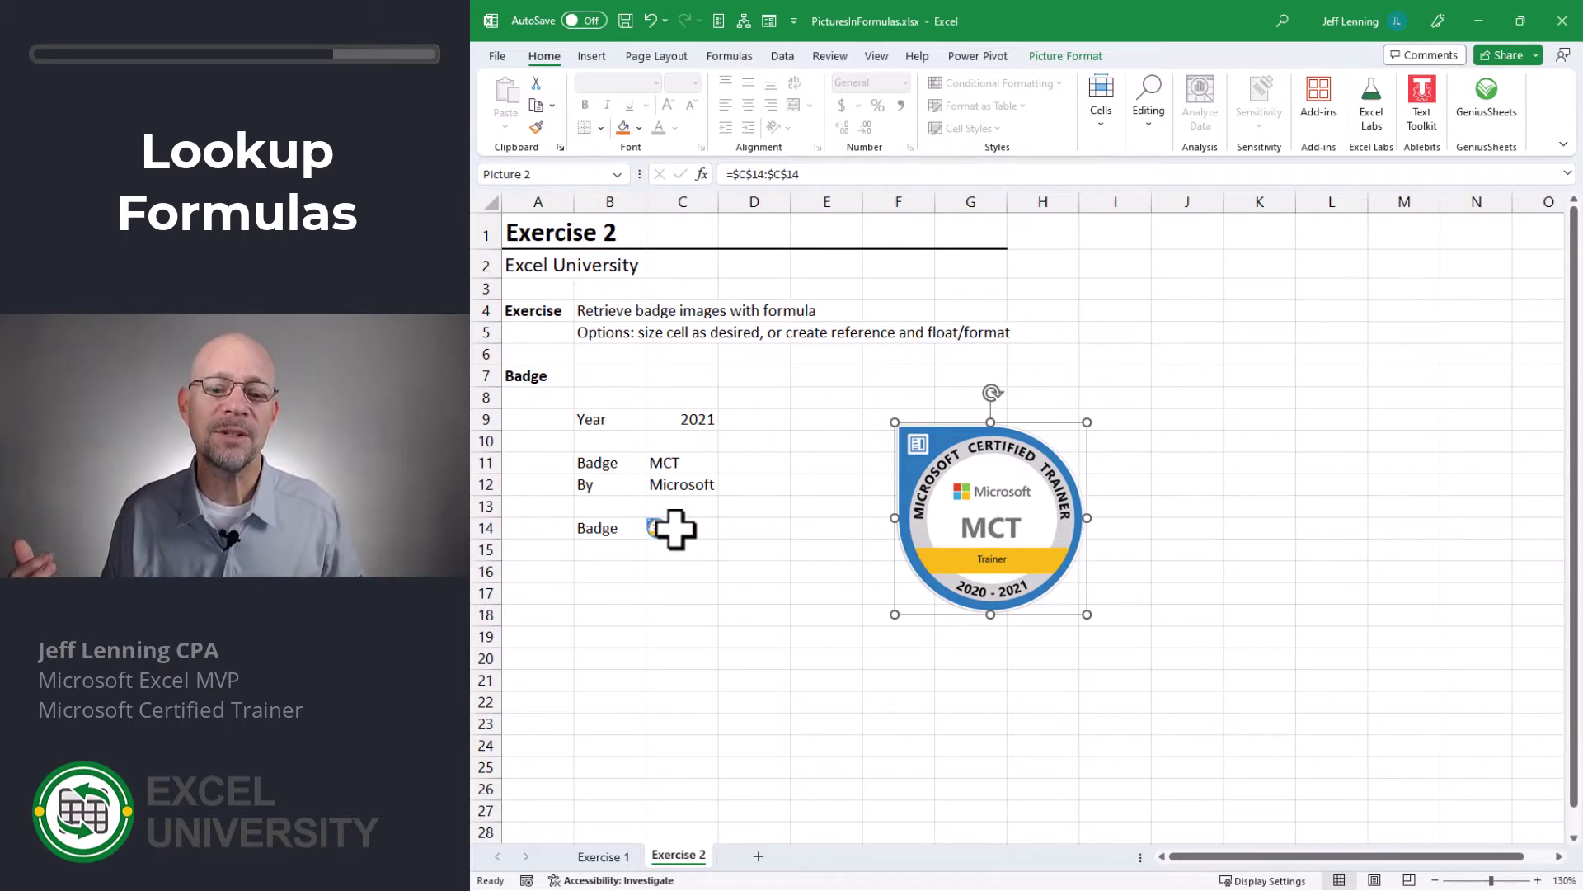
pyautogui.moveTo(1000, 483); pyautogui.dragTo(676, 567)
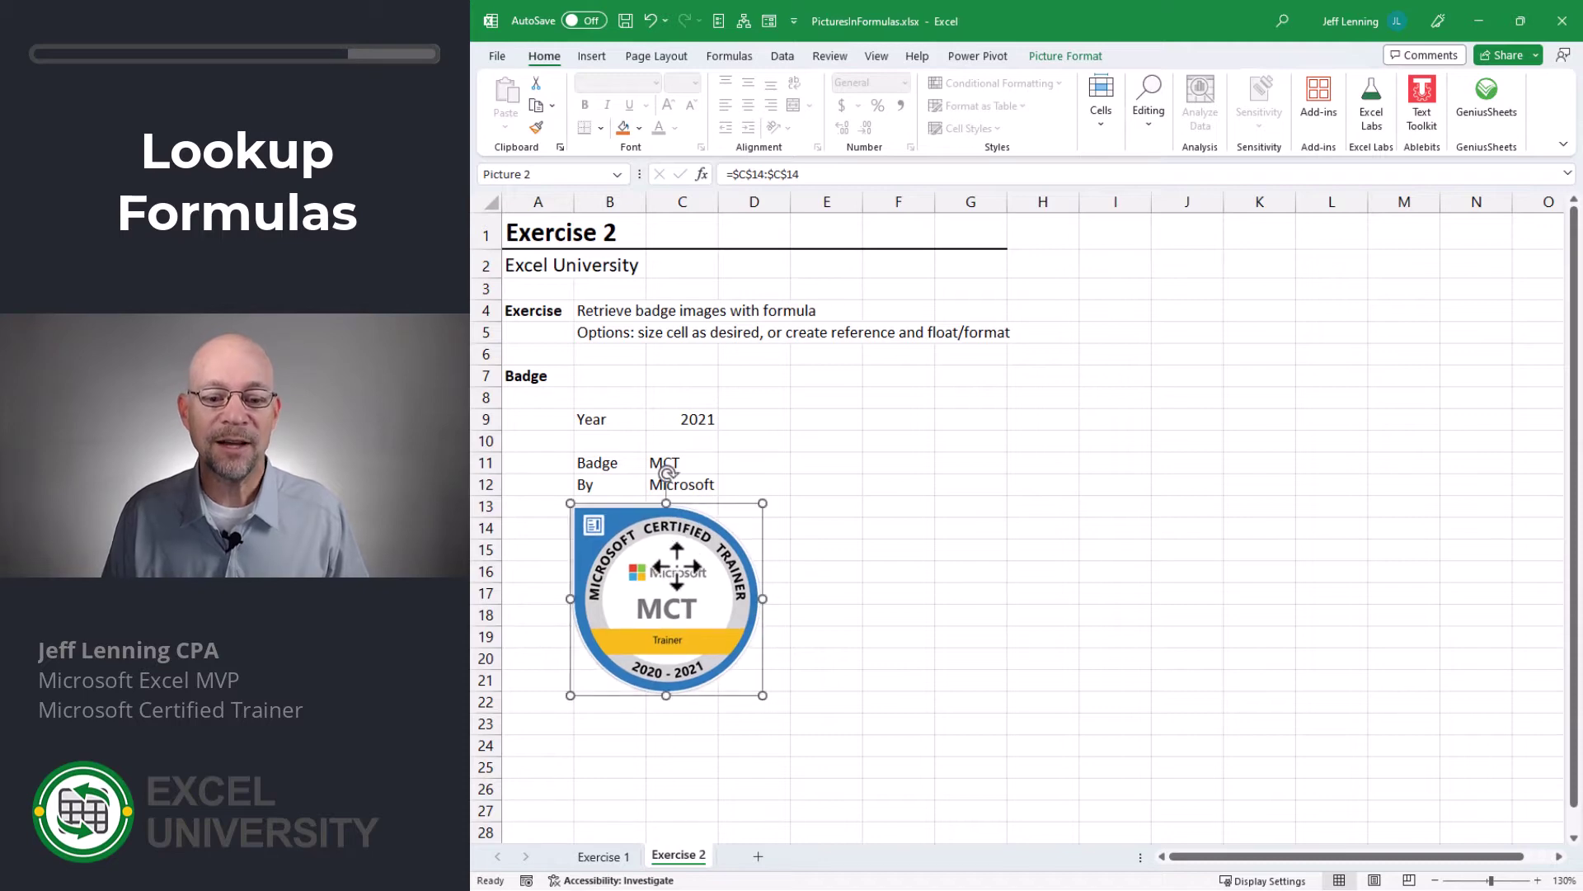
# Step: Apply a picture style with a soft drop shadow to the floating badge picture
pyautogui.click(1059, 56)
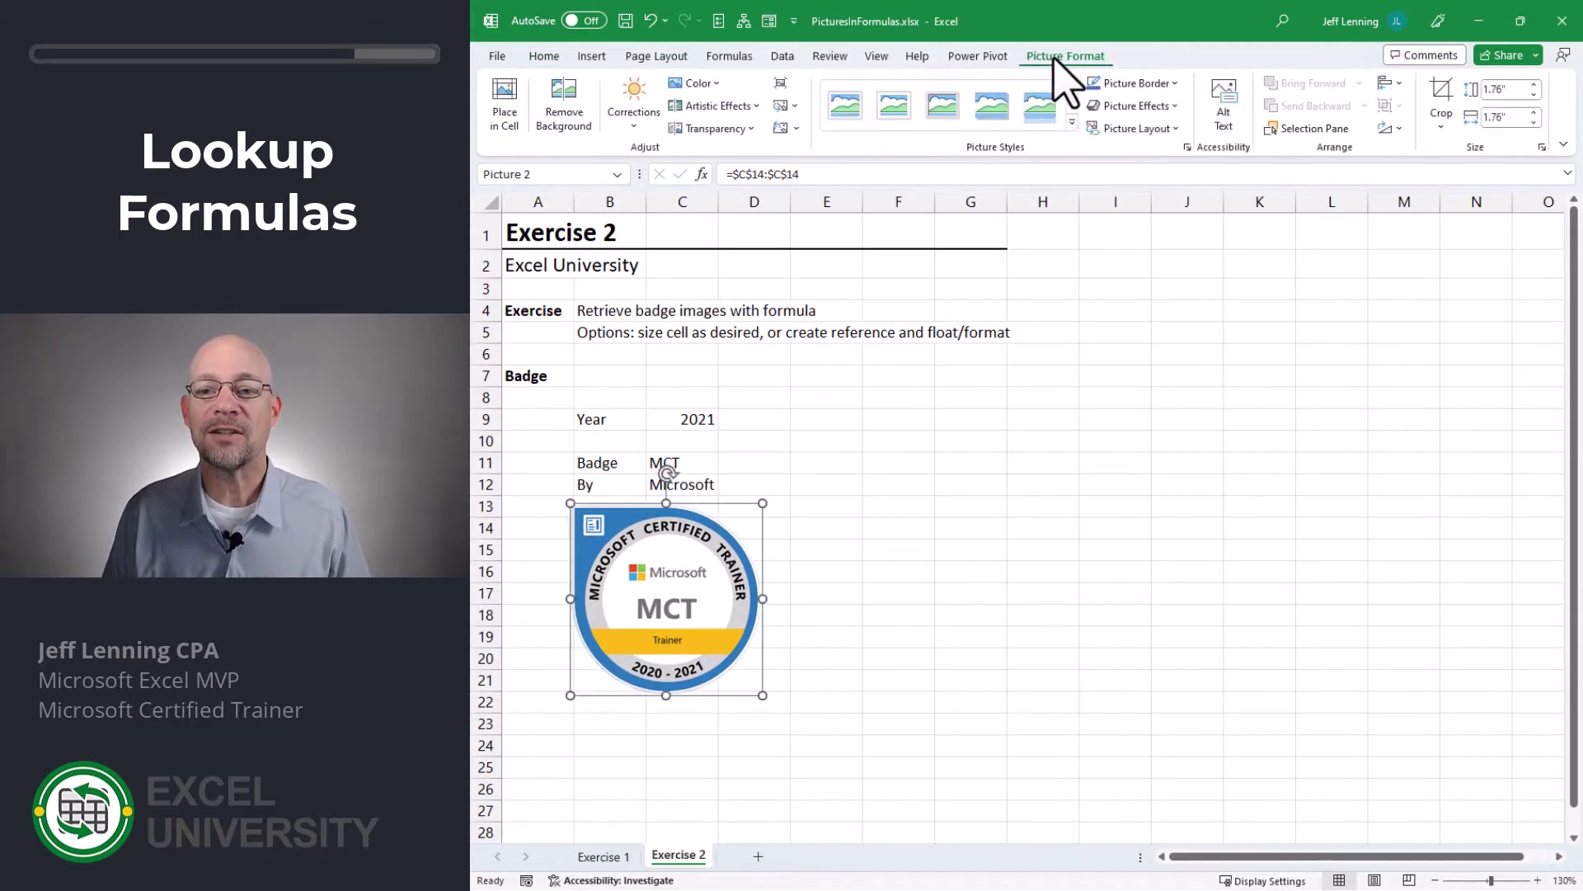
pyautogui.click(1072, 122)
pyautogui.click(1035, 548)
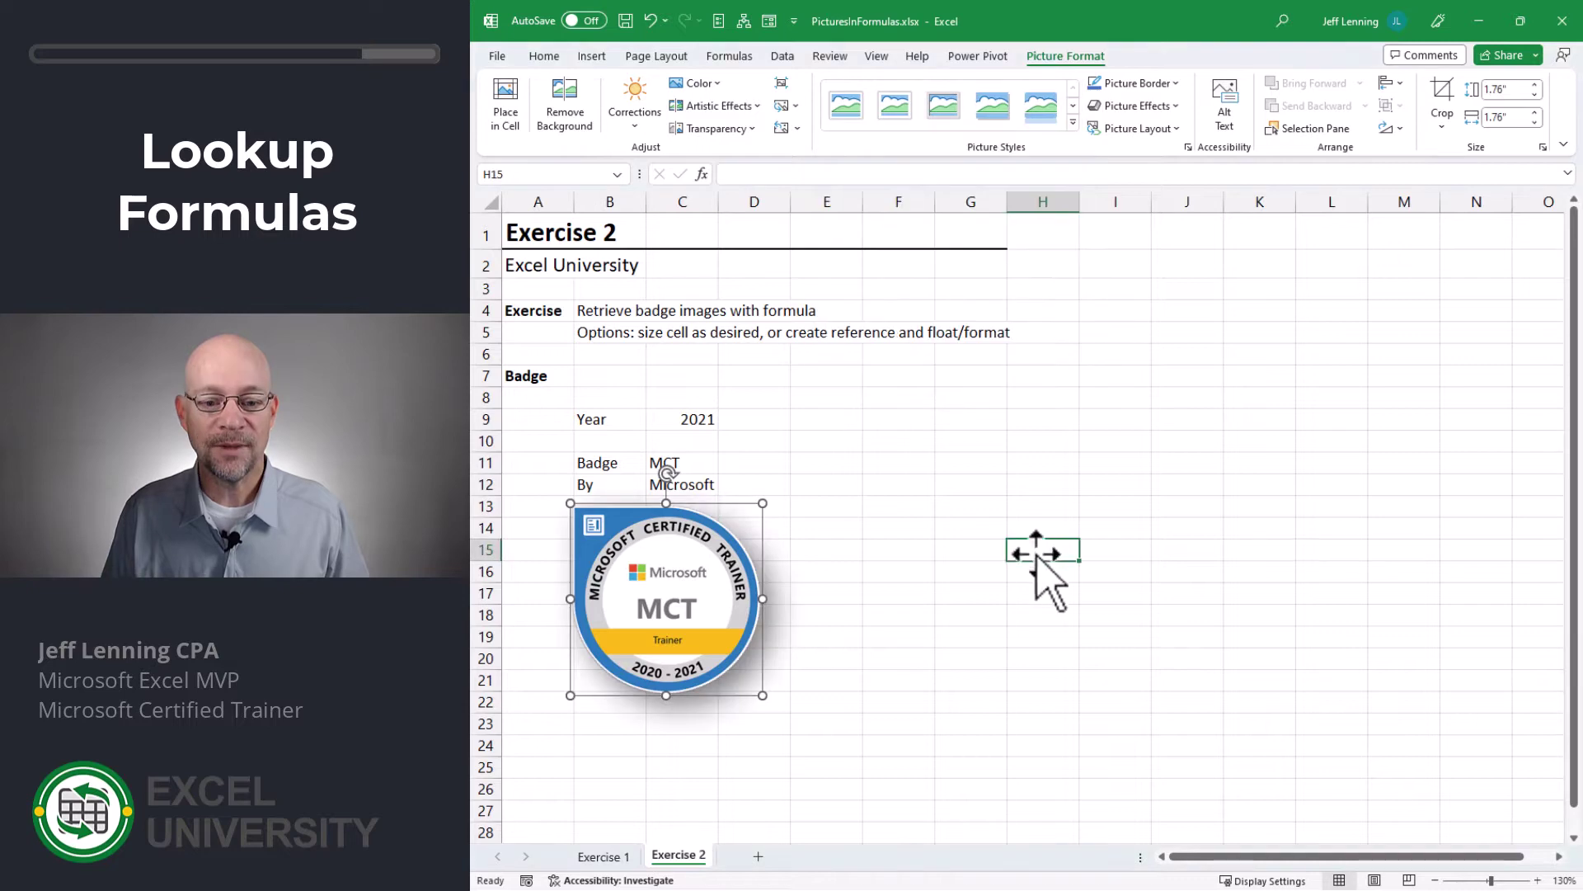
pyautogui.click(1052, 542)
# Step: Enter a different year in C9 to test the shadowed badge picture
pyautogui.click(703, 422)
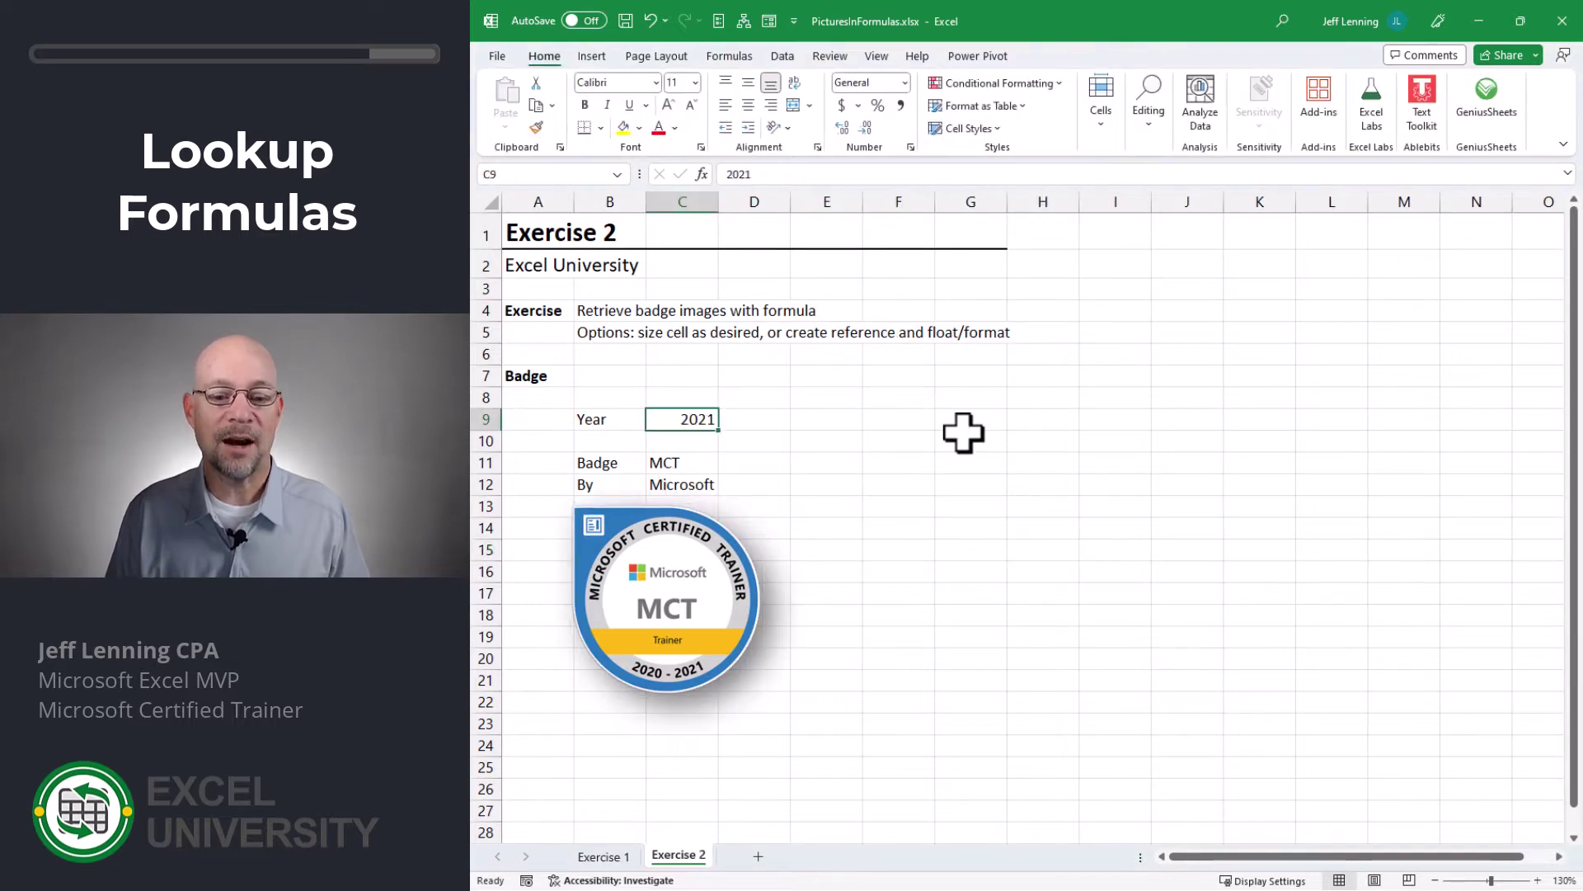
pyautogui.write('202')
pyautogui.press('Return')
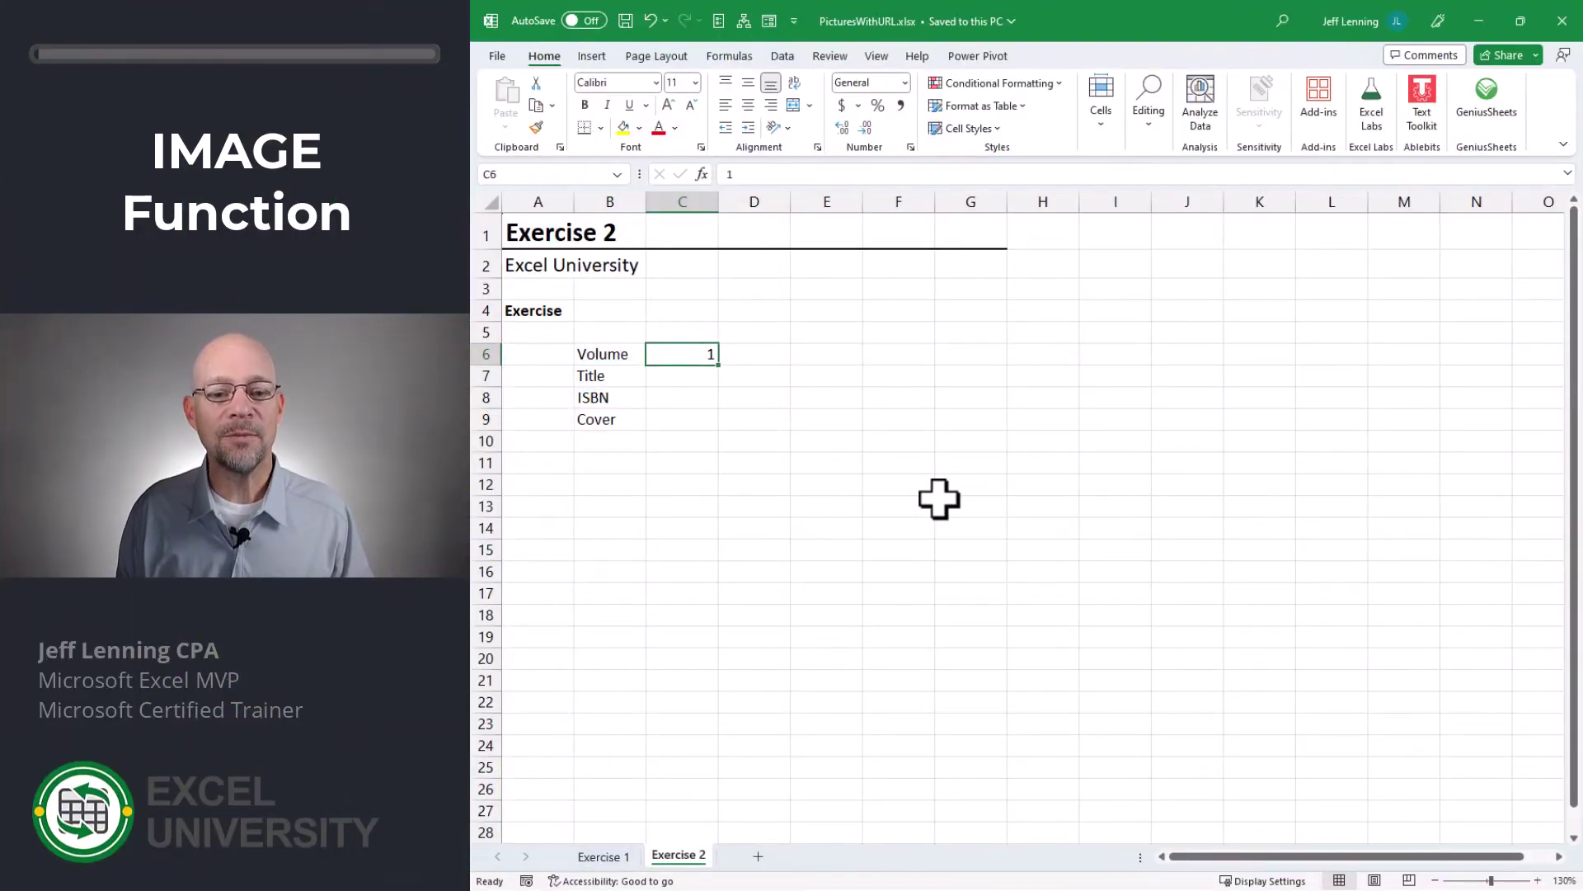
# Step: Enter =XLOOKUP(C6,Table1[Volume],Table1[Title]) in Title cell C7 on the Exercise 2 sheet of PicturesWithURL.xlsx, taking both columns from the Exercise 1 table
pyautogui.press('Down')
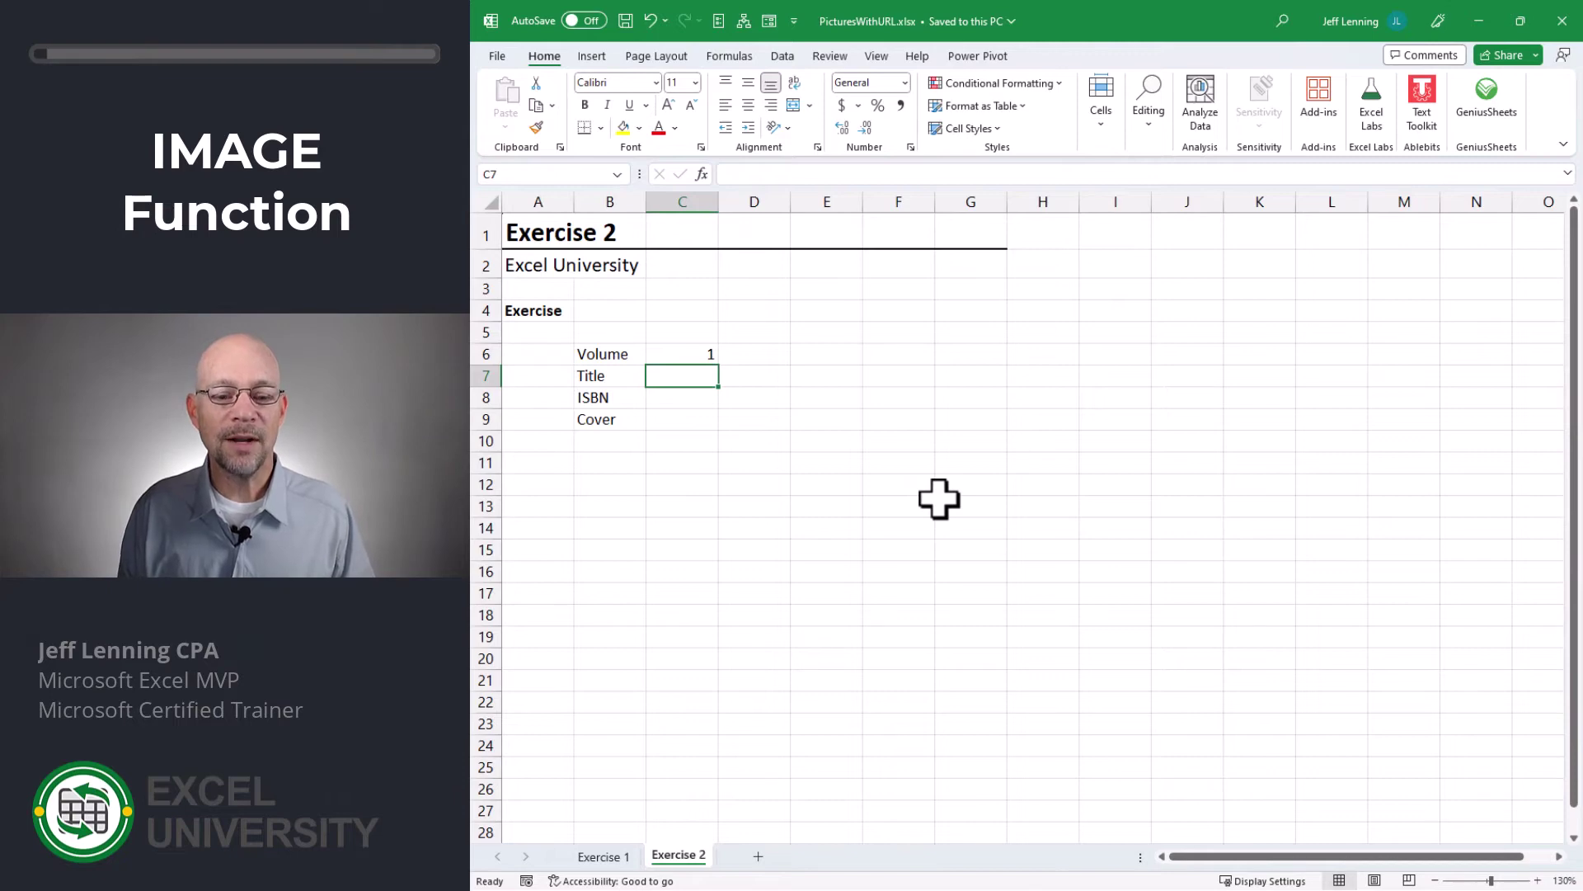
pyautogui.press('Down')
pyautogui.press('Down')
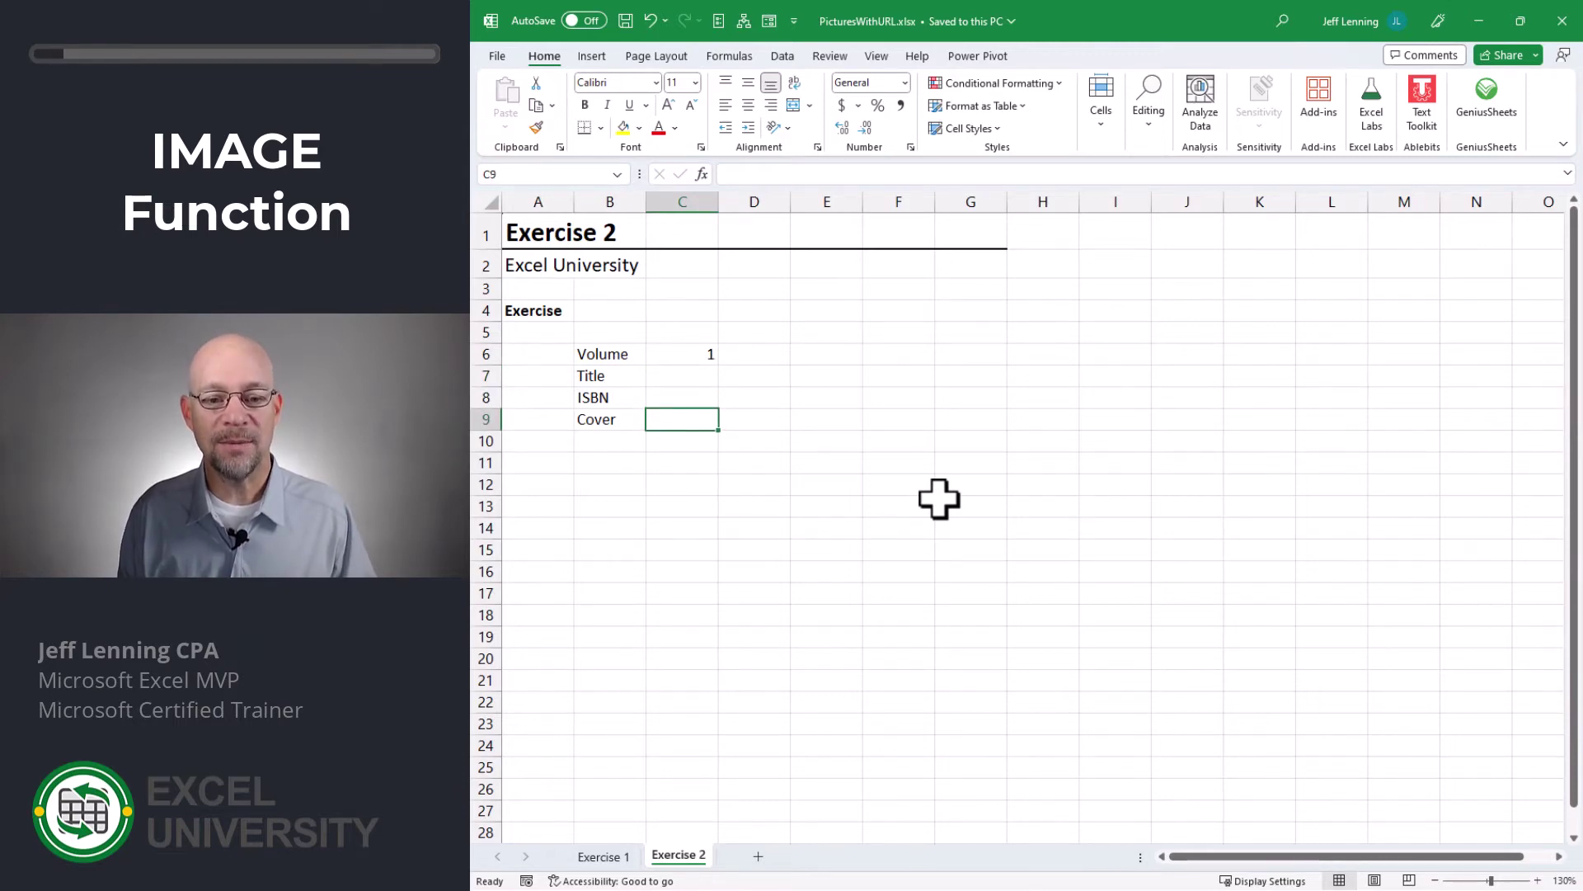
pyautogui.press('Up')
pyautogui.press('Up')
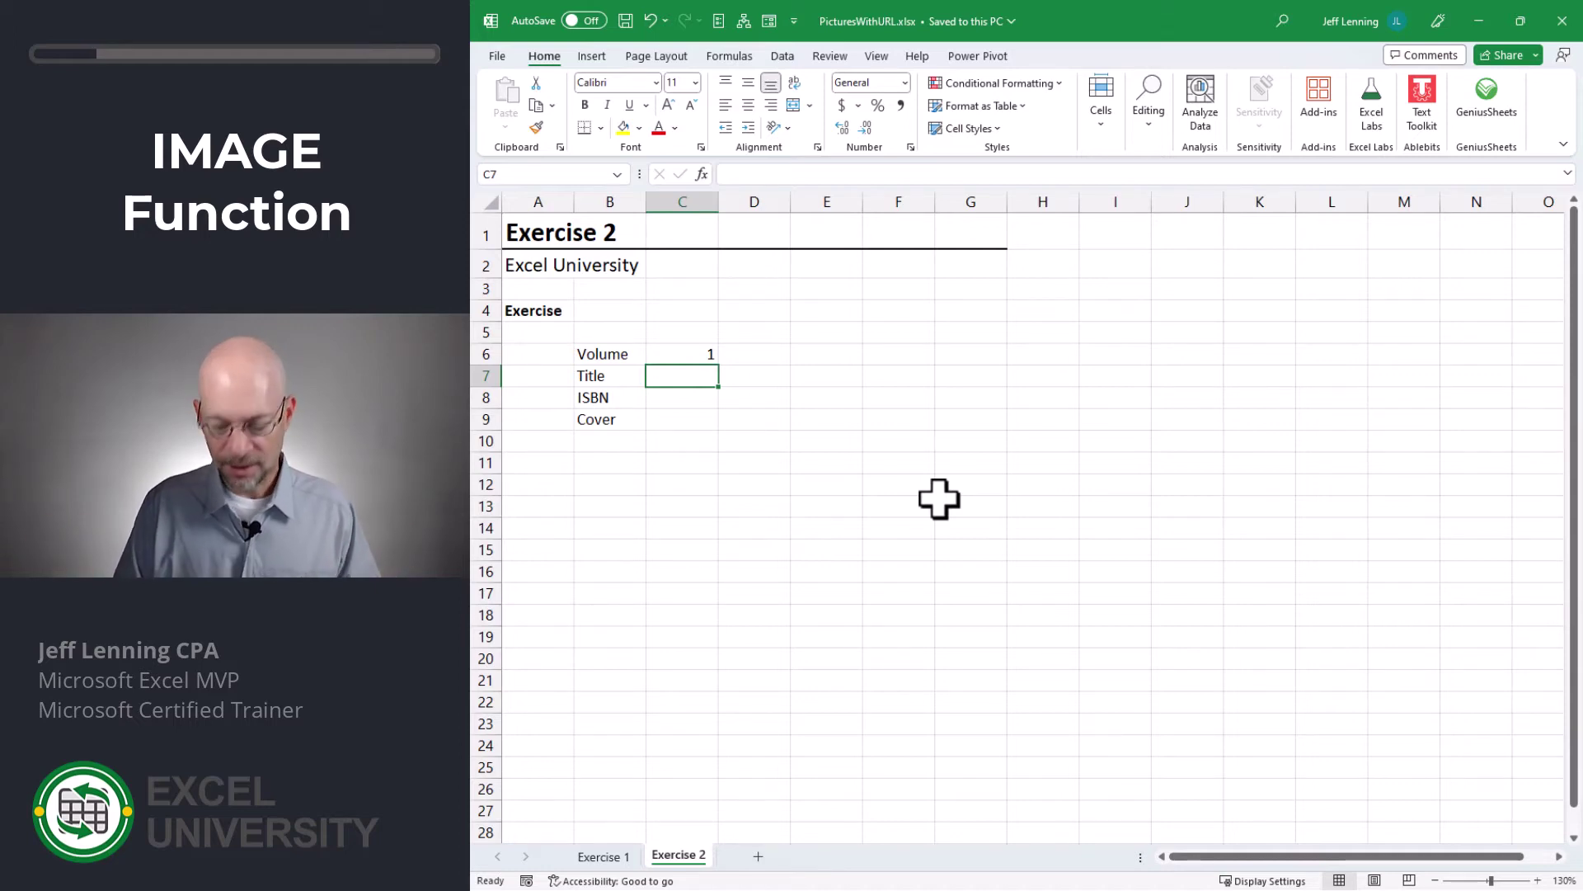
pyautogui.write('=XLOOKUP(')
pyautogui.press('Up')
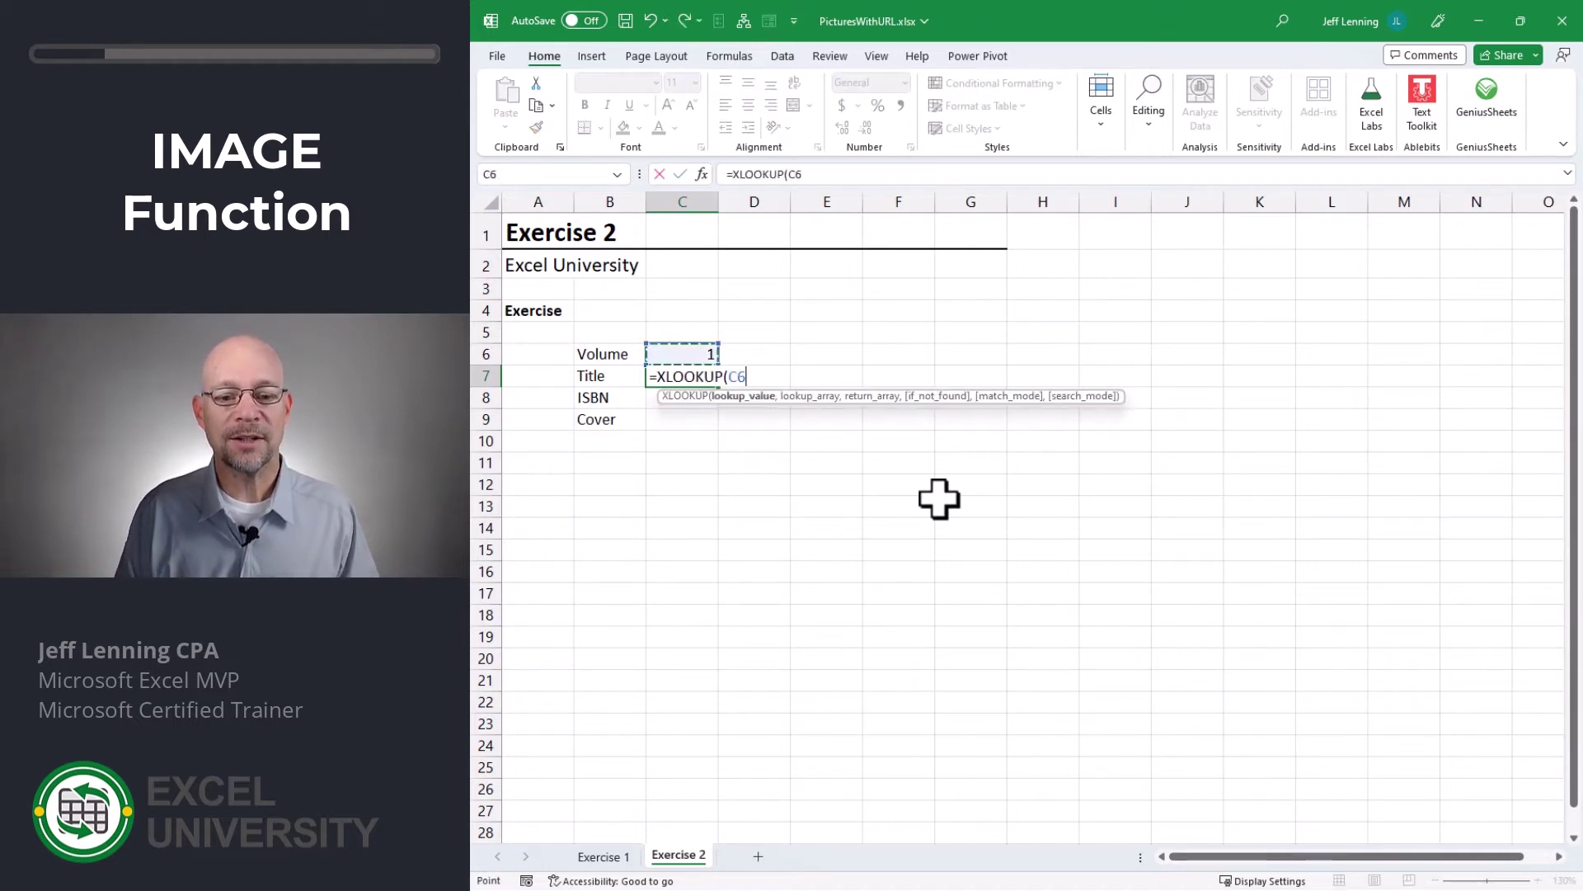
pyautogui.write(',')
pyautogui.click(602, 856)
pyautogui.click(609, 346)
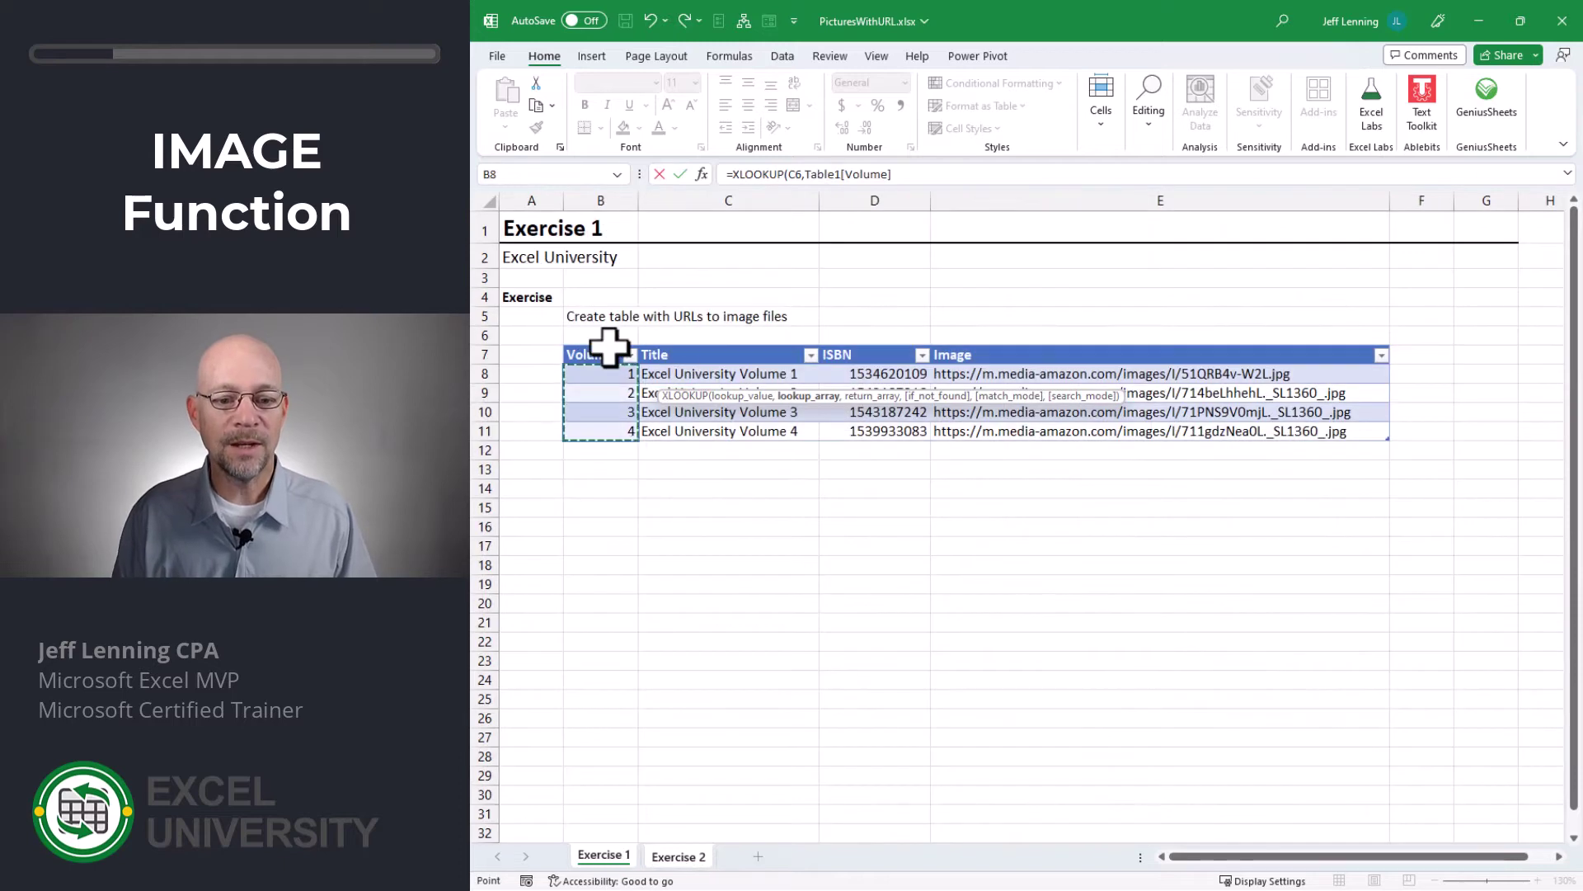
pyautogui.write(',')
pyautogui.click(676, 348)
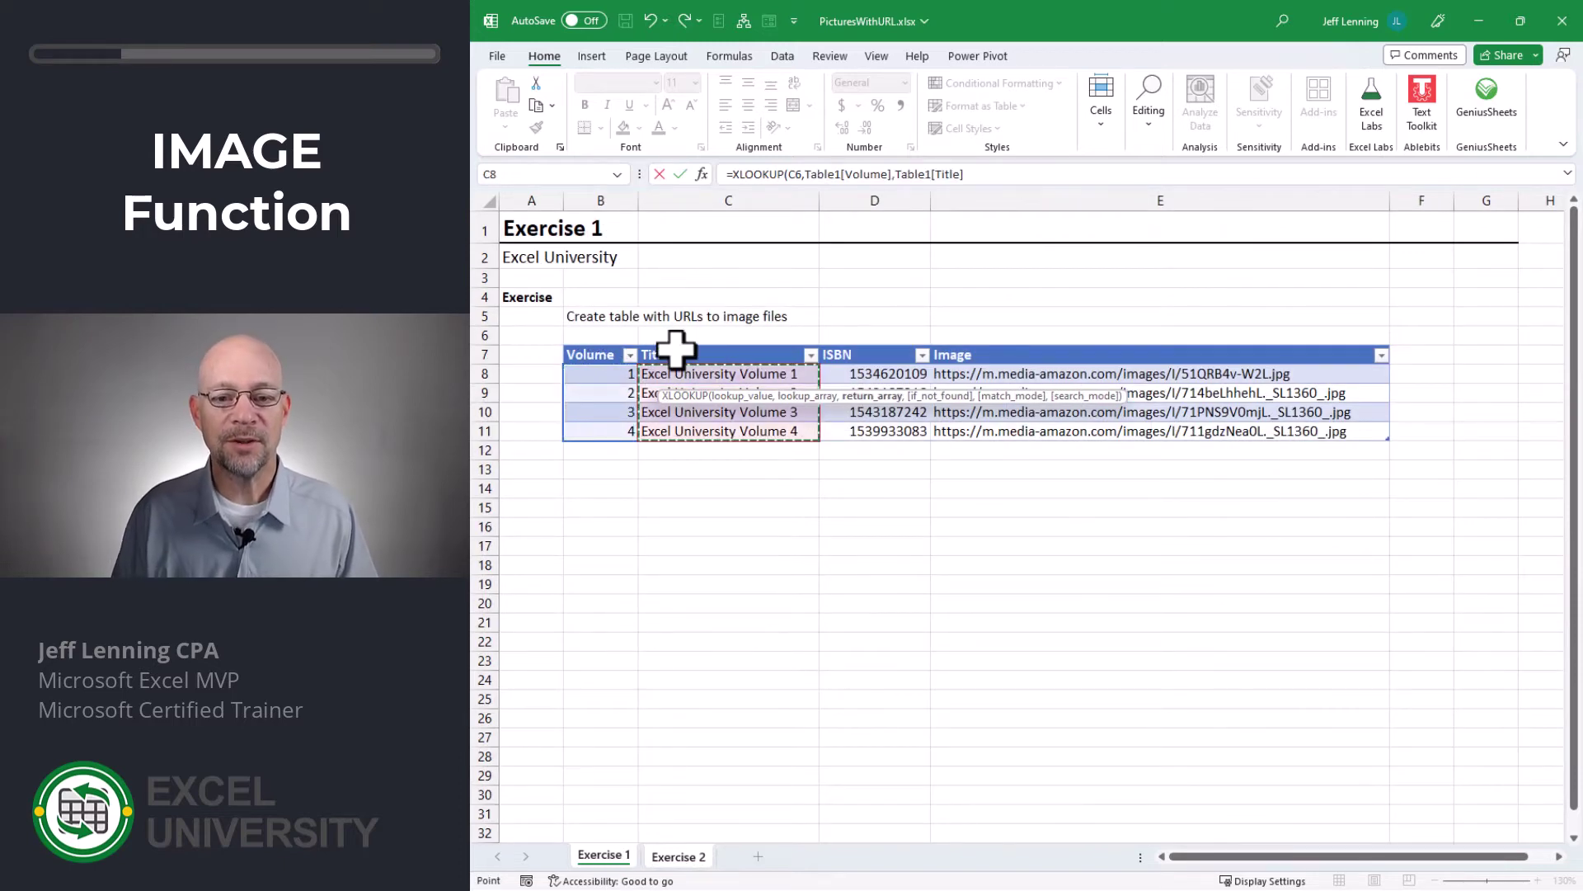
pyautogui.press('Return')
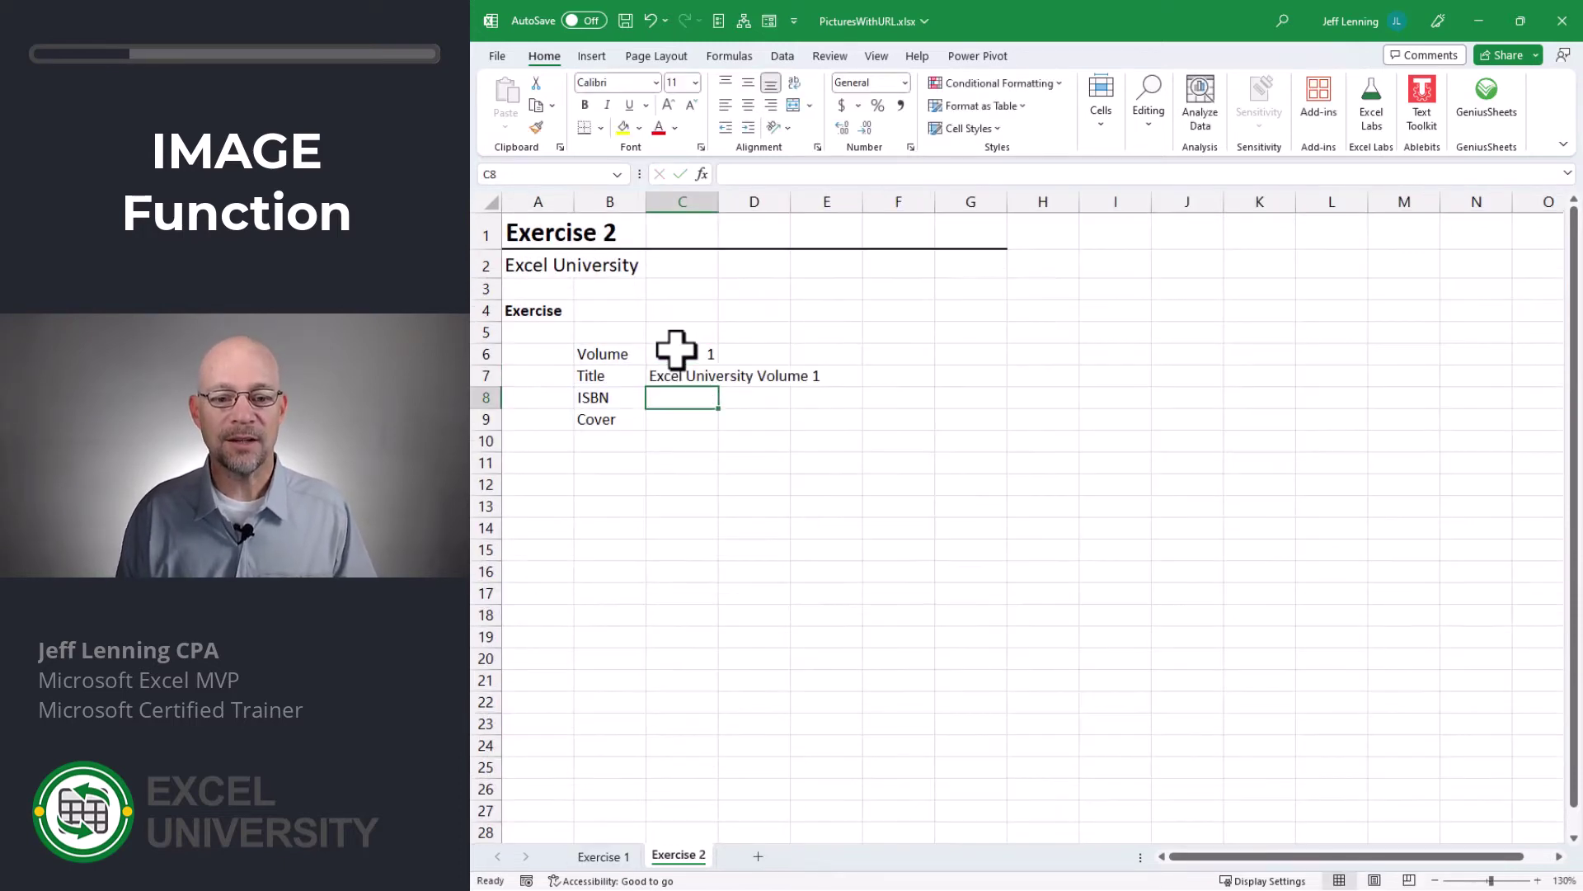
# Step: Enter the formula =XLOOKUP(C6,Table1[Volume],Table1[ISBN]) in ISBN cell C8
pyautogui.write('=XLOOKUP(')
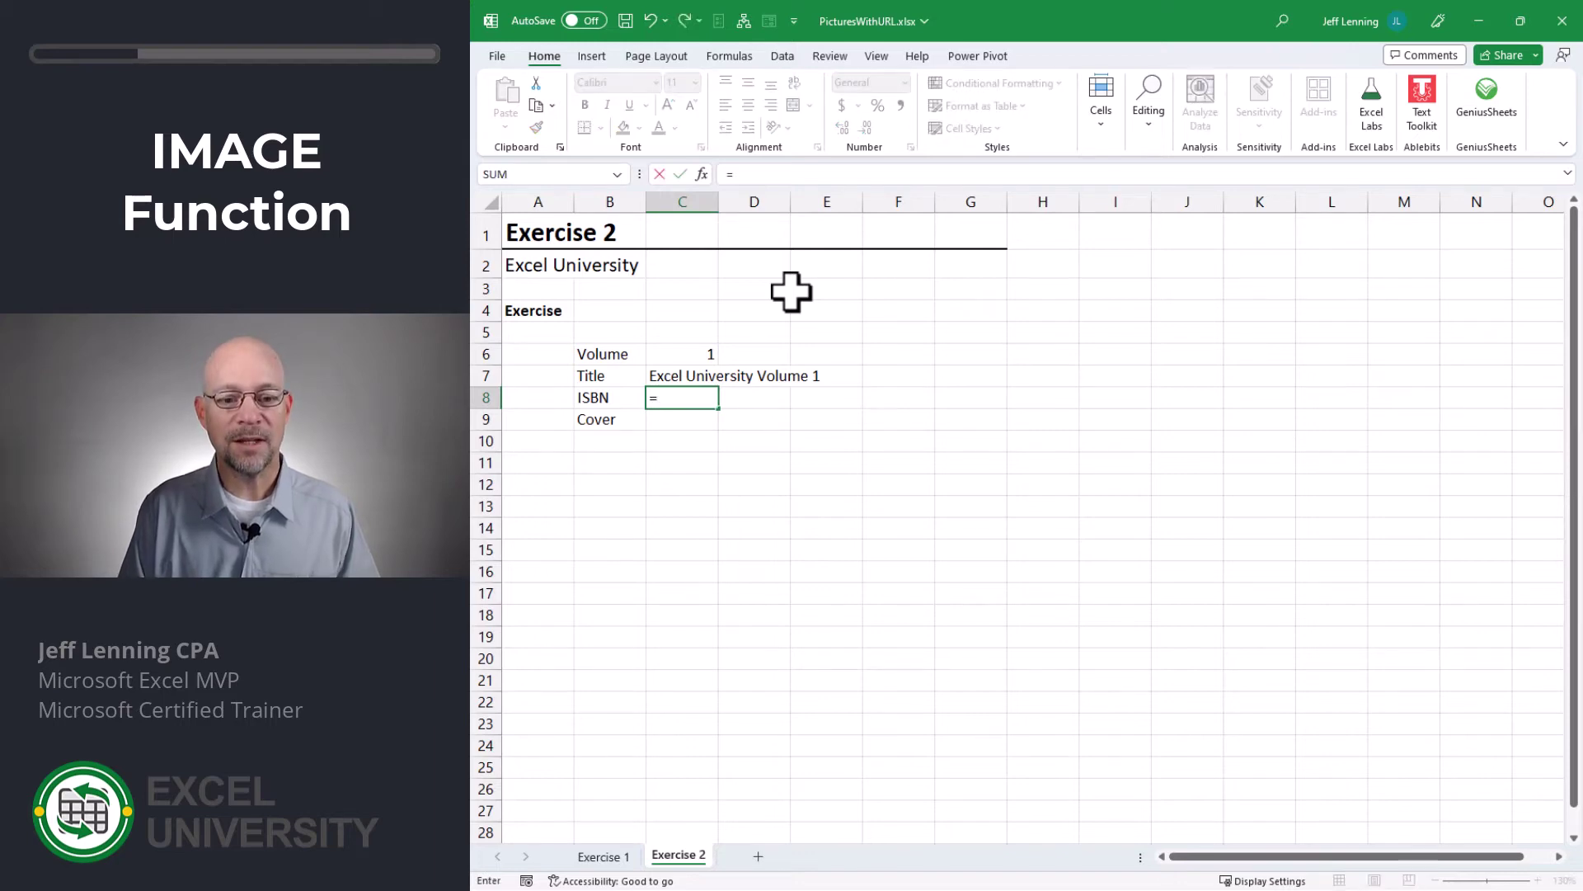
pyautogui.press('Up')
pyautogui.press('Up')
pyautogui.write(',')
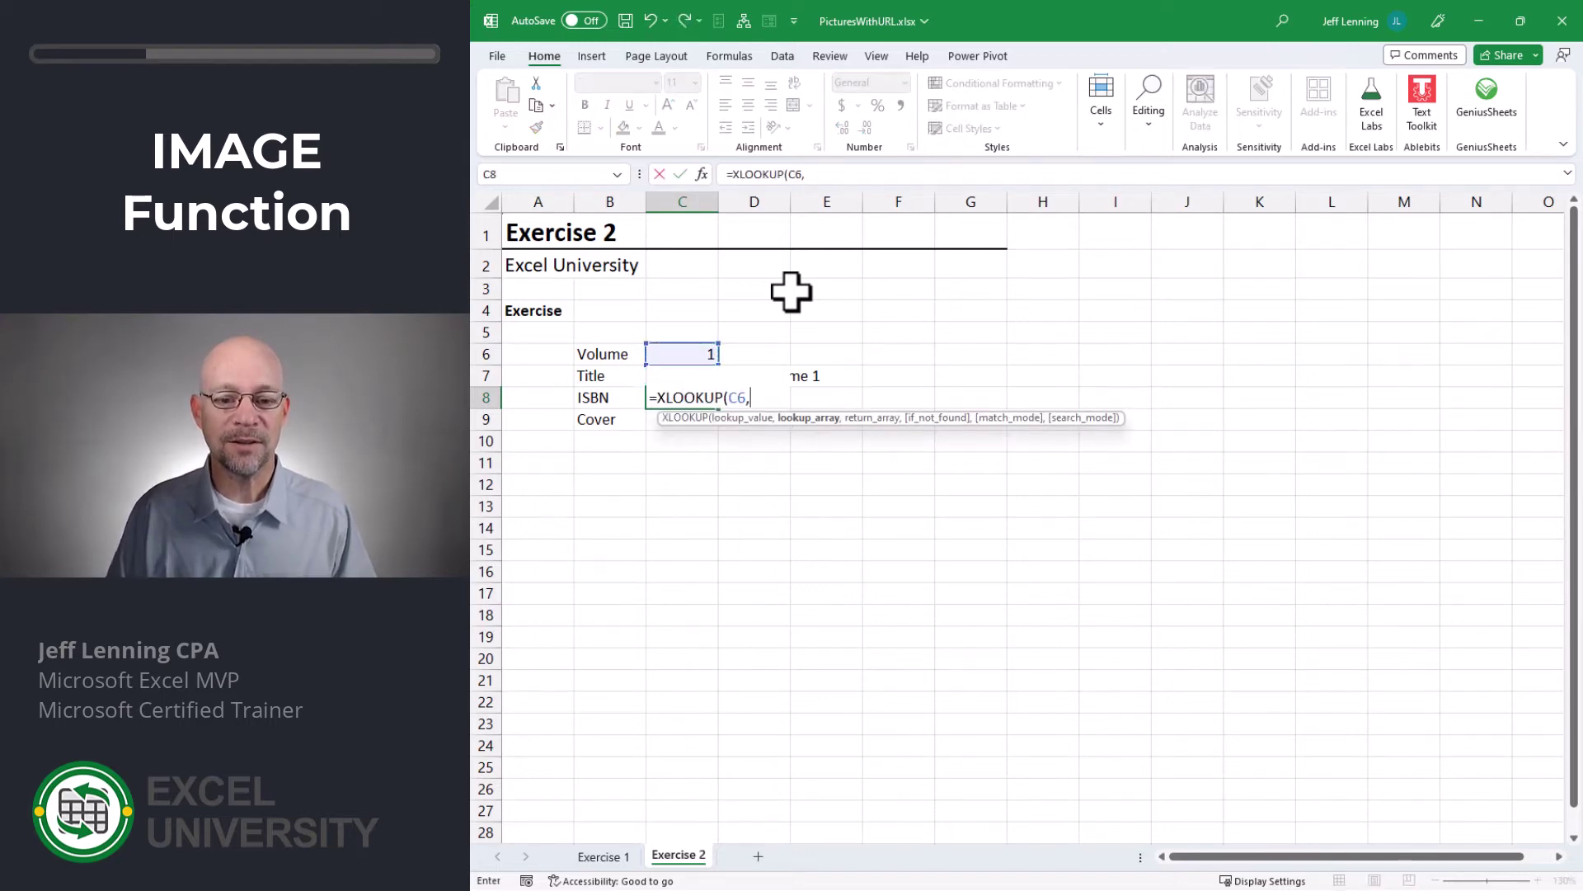
pyautogui.click(613, 857)
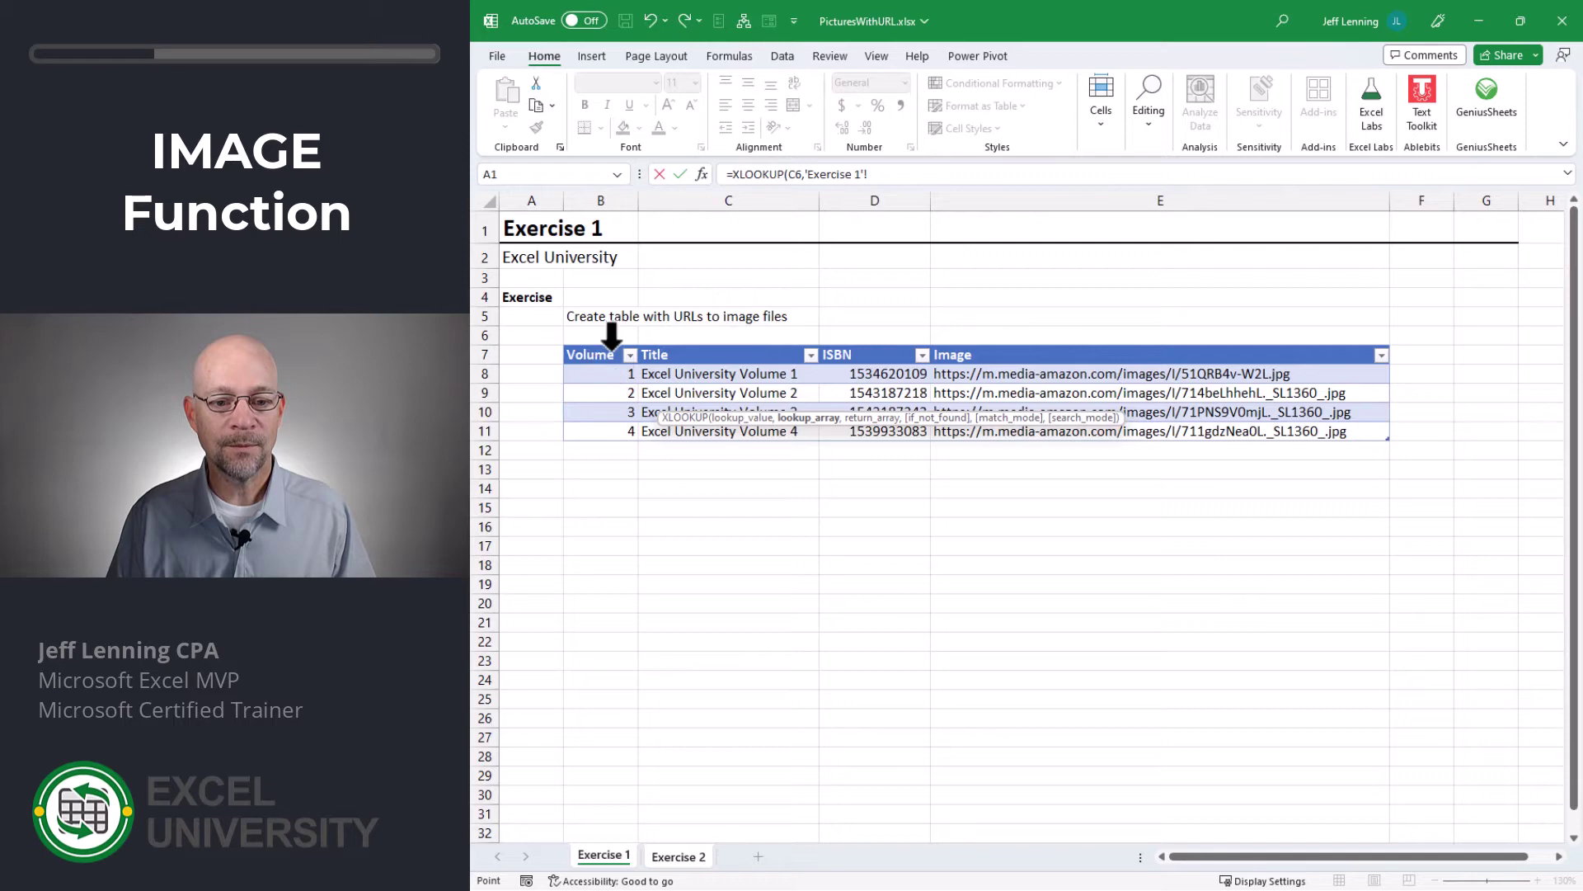
pyautogui.click(611, 345)
pyautogui.write(',')
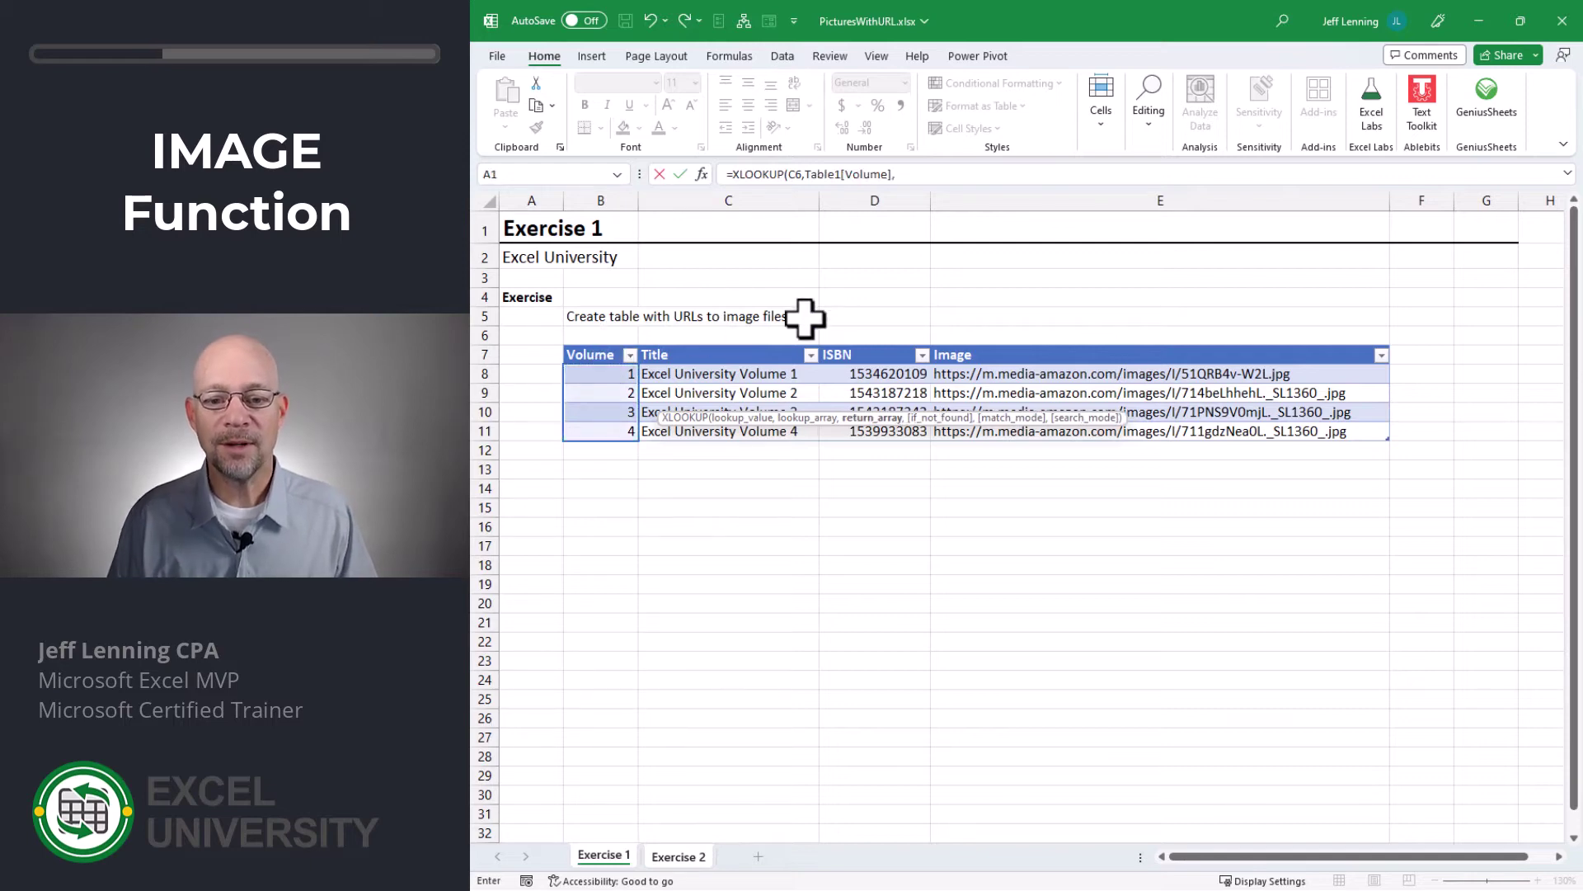
pyautogui.click(848, 345)
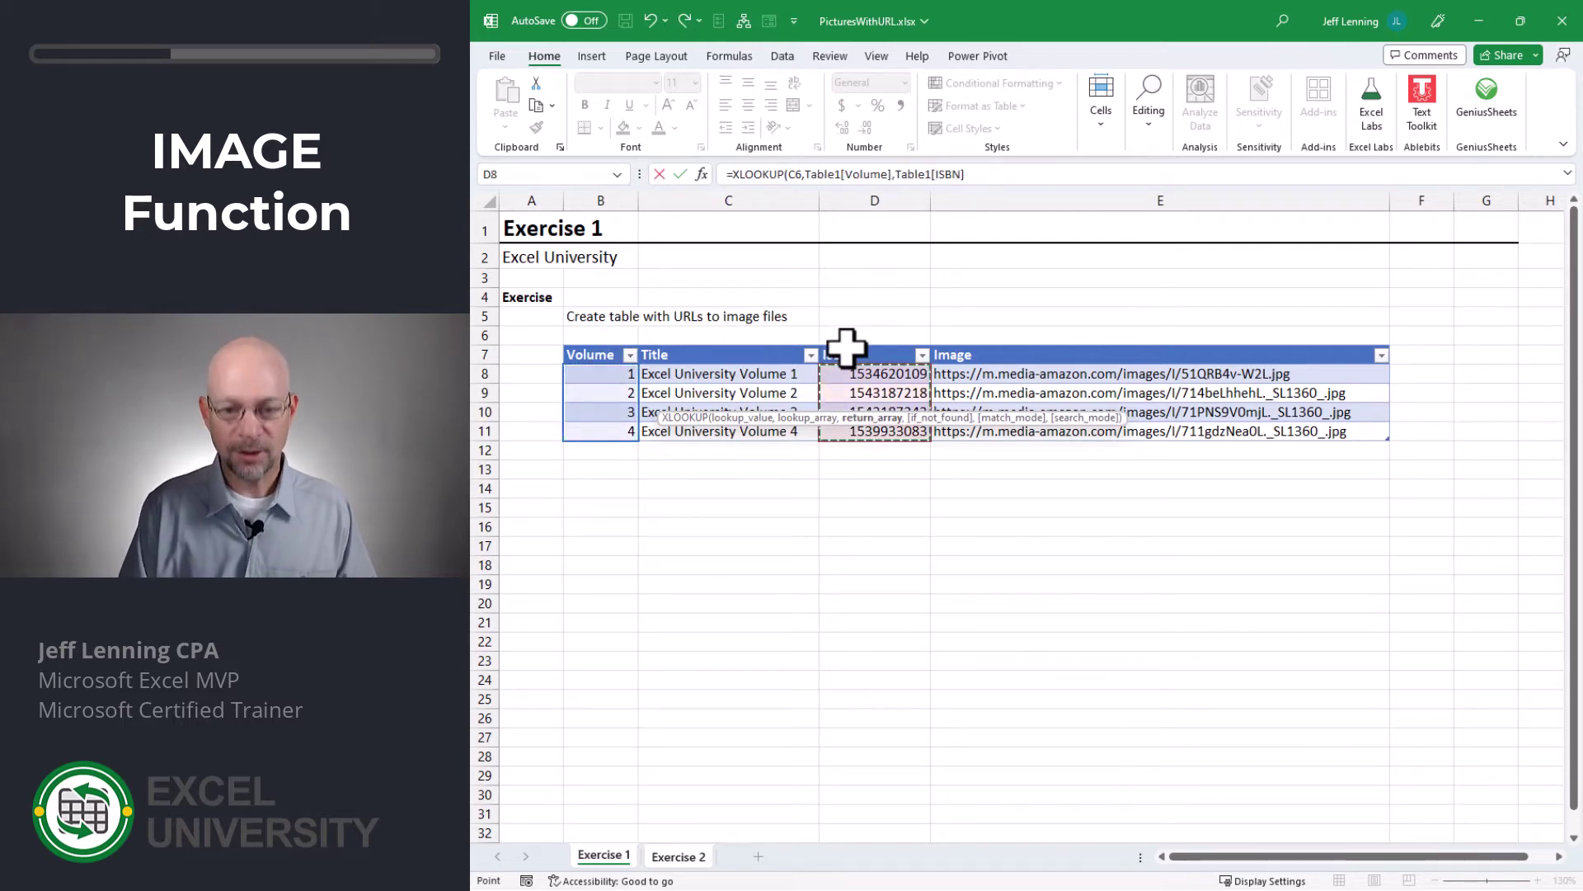
pyautogui.press('Return')
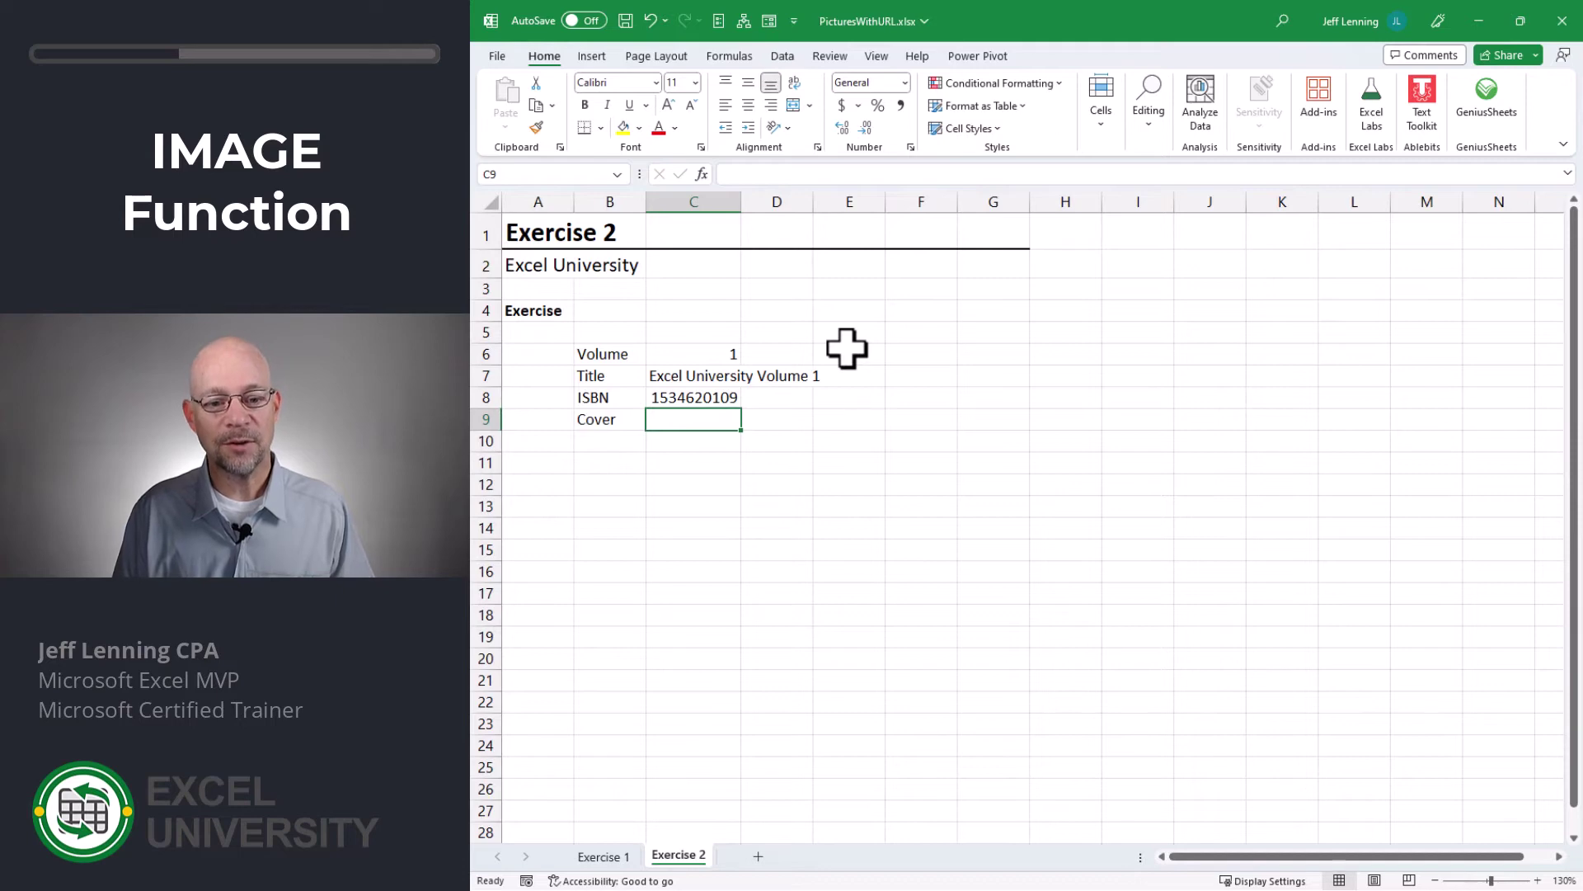
# Step: Enter the formula =XLOOKUP(C6,Table1[Volume],Table1[Image]) in Cover cell C9 to retrieve the image URL
pyautogui.write('=')
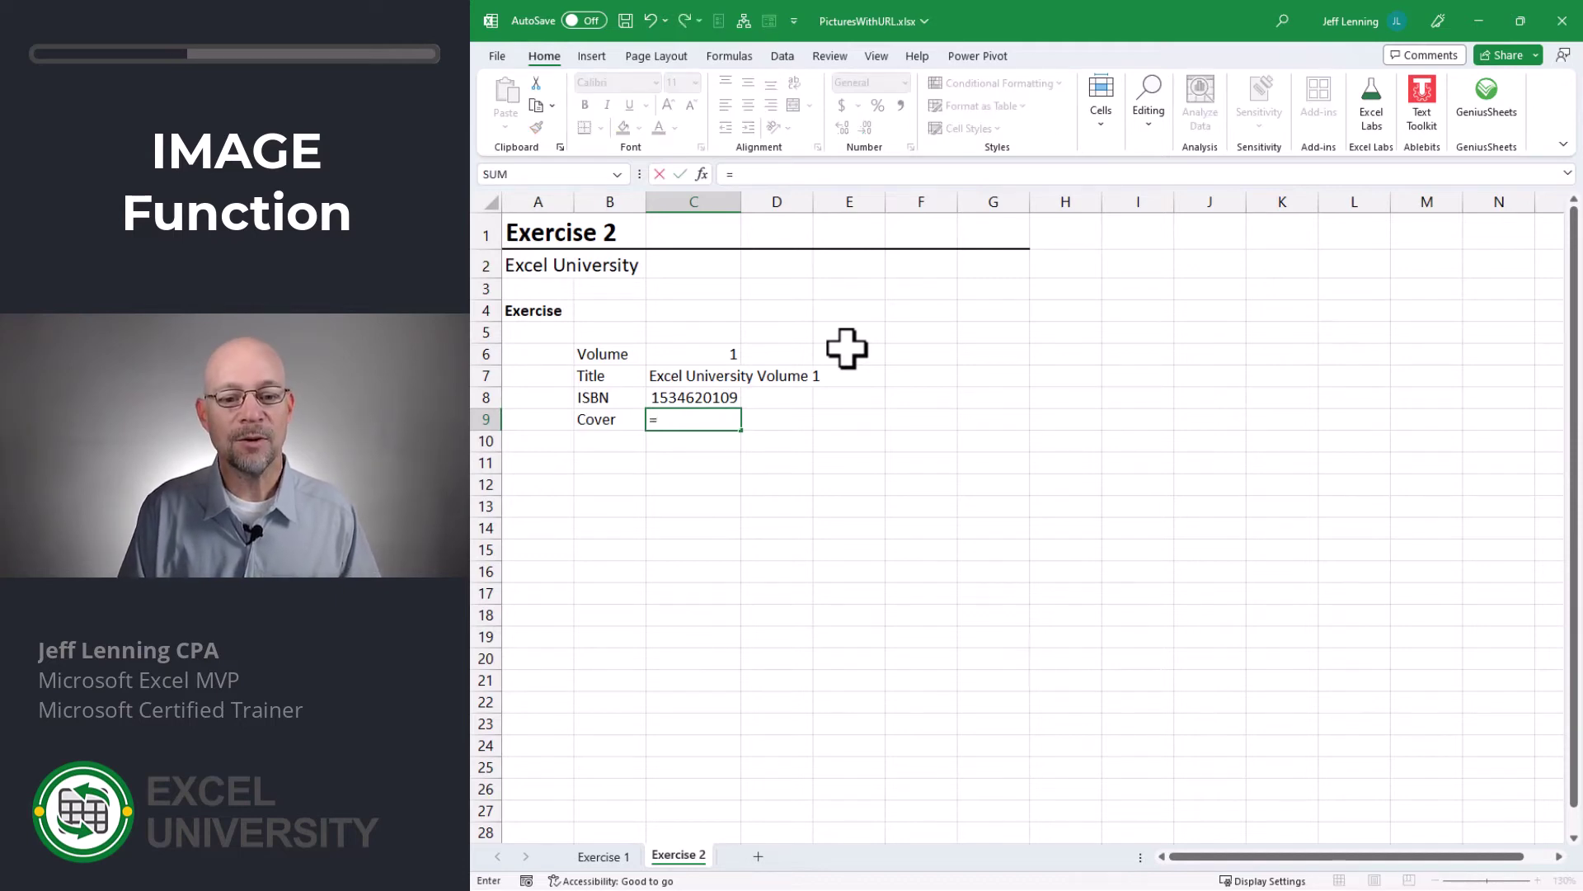
pyautogui.write('XLOOKUP(')
pyautogui.click(728, 348)
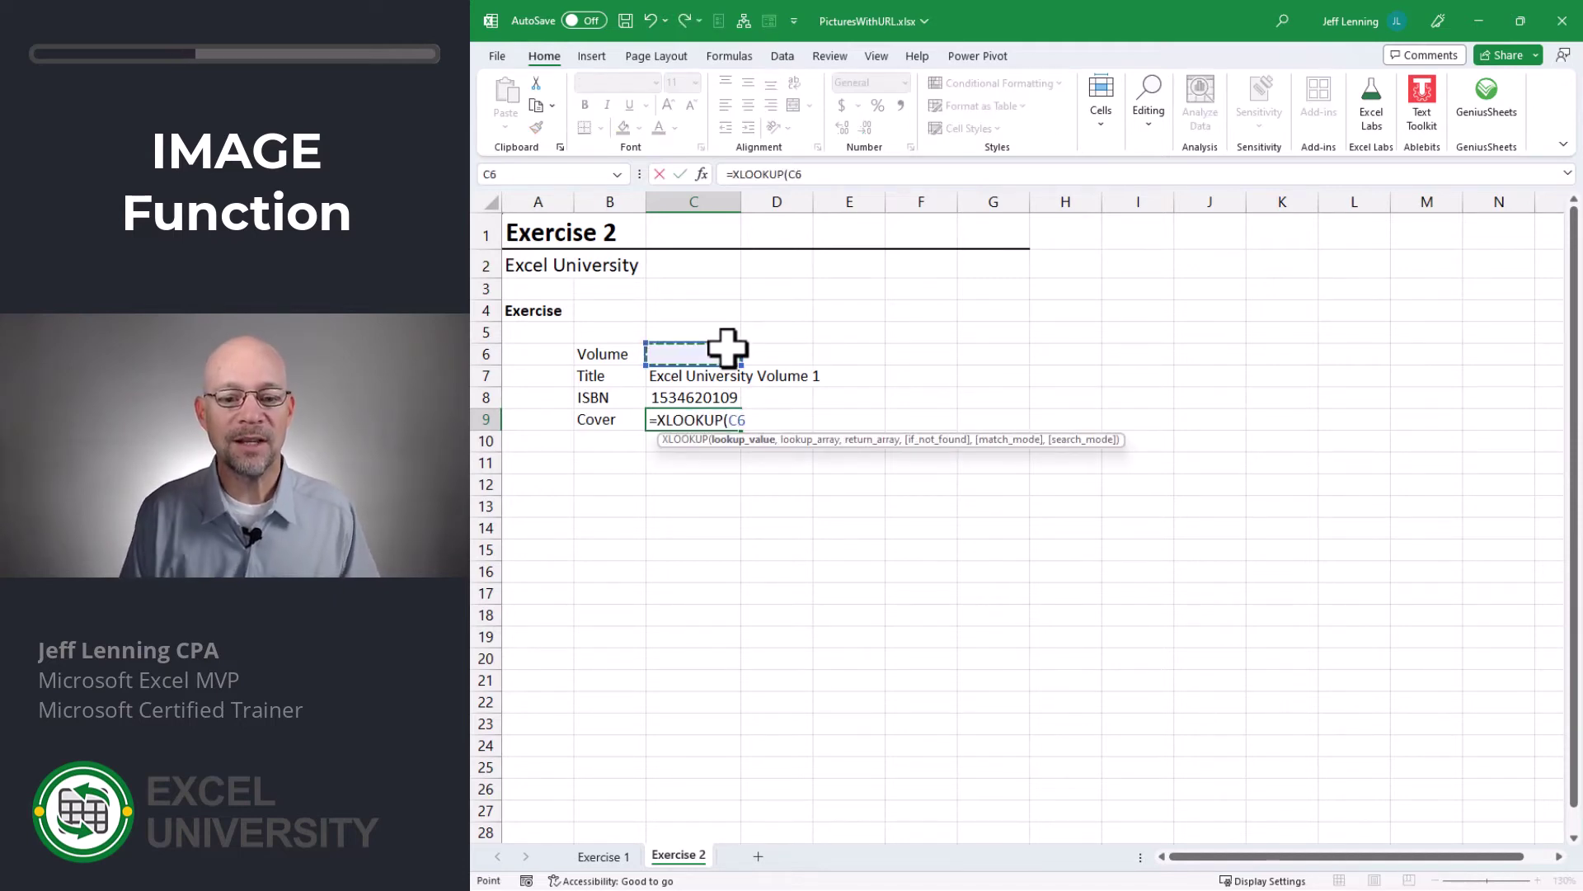
pyautogui.write(',')
pyautogui.click(601, 856)
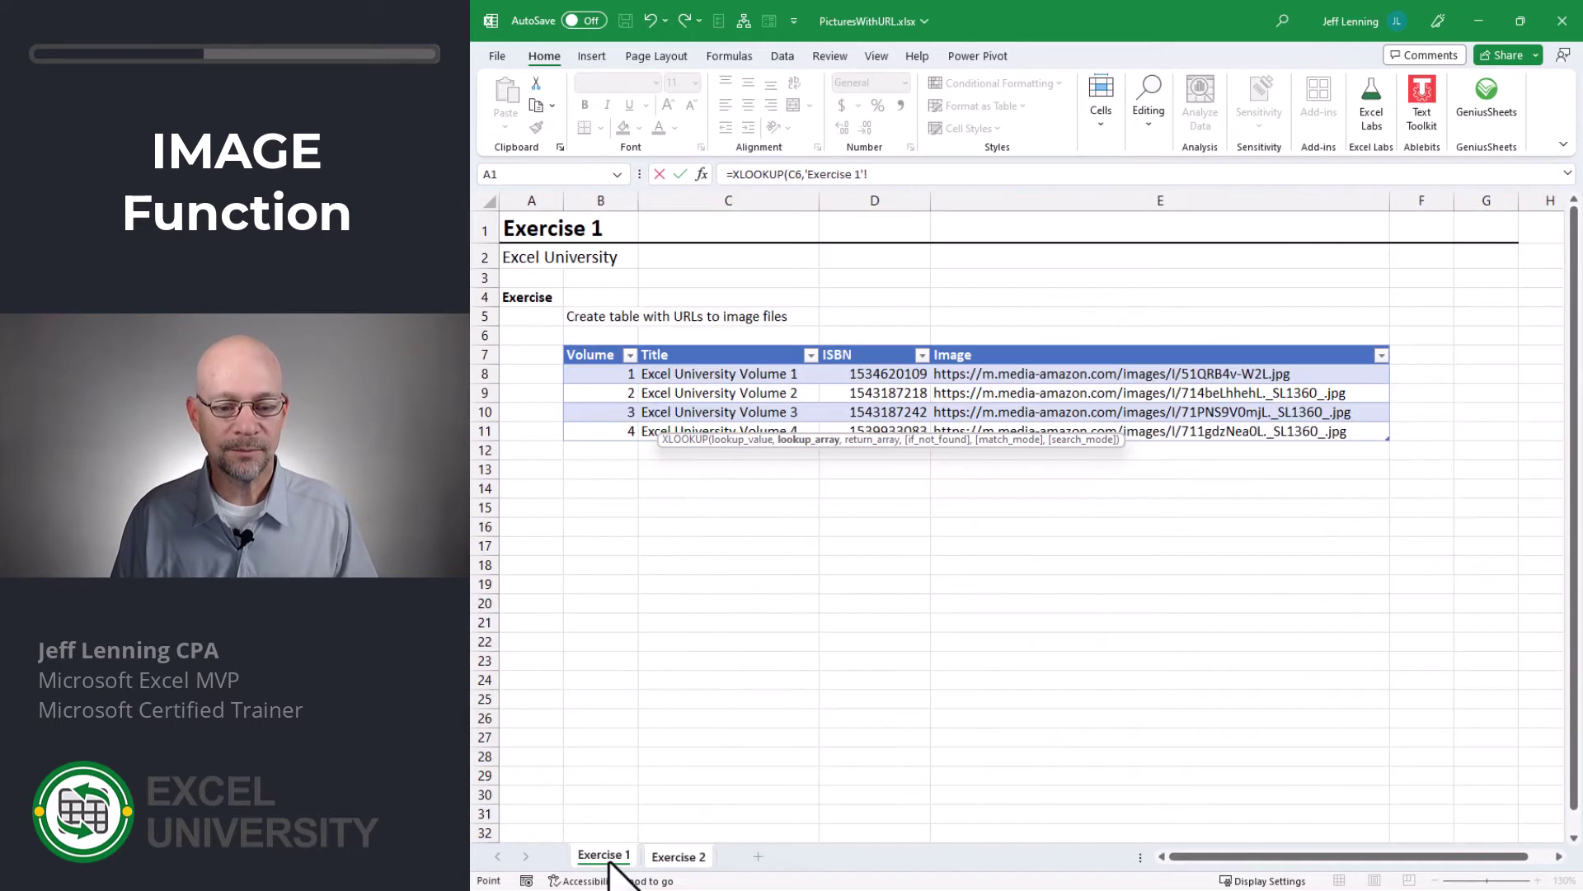
pyautogui.click(608, 350)
pyautogui.write(',')
pyautogui.click(997, 347)
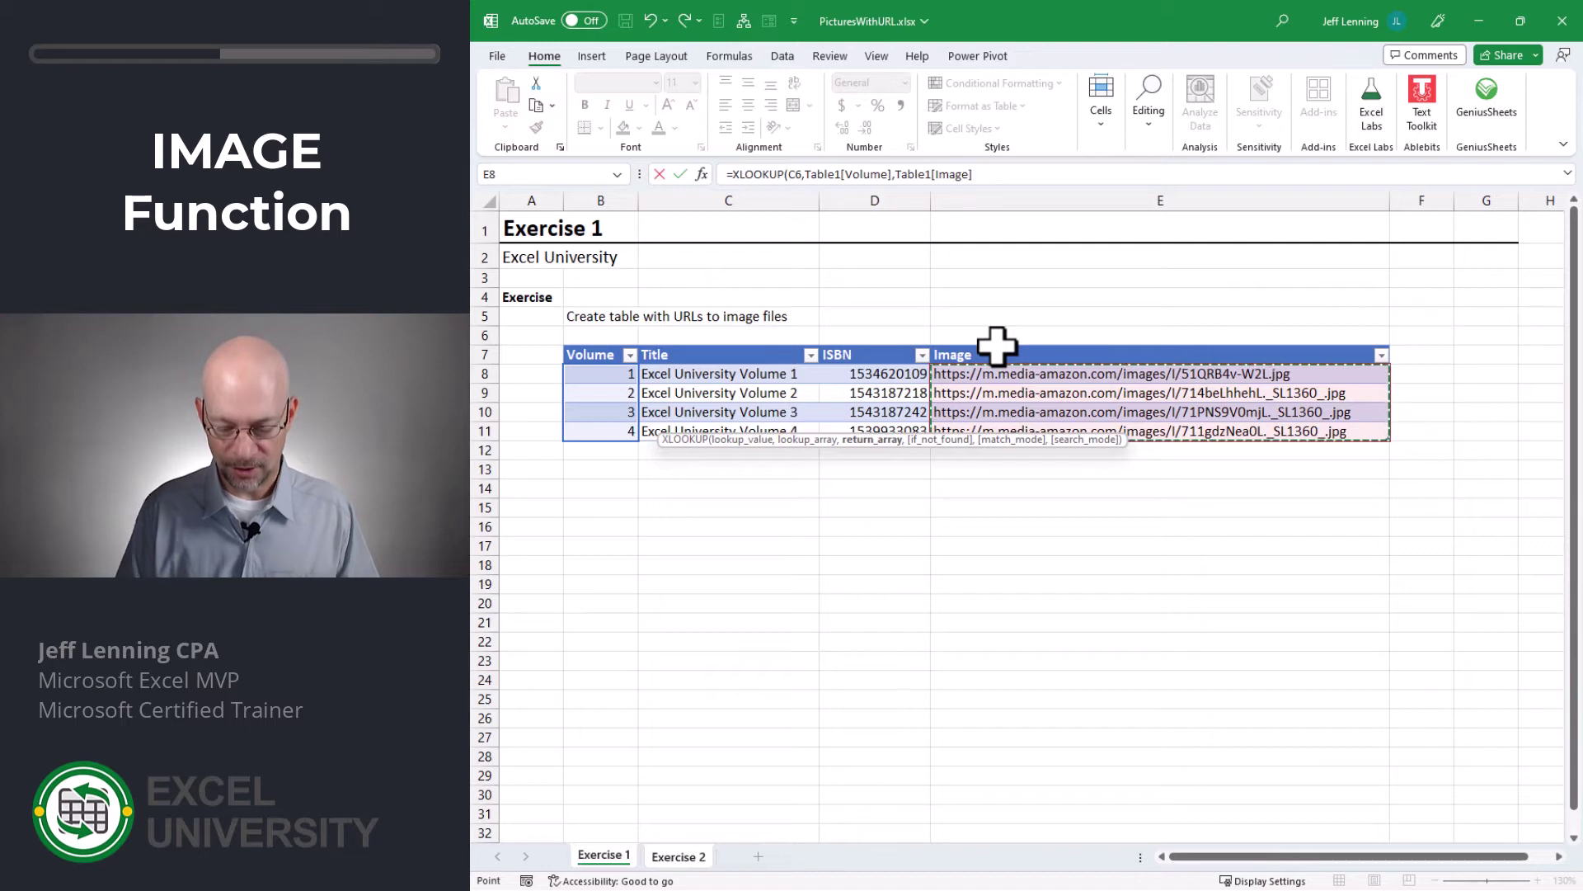
pyautogui.press('Return')
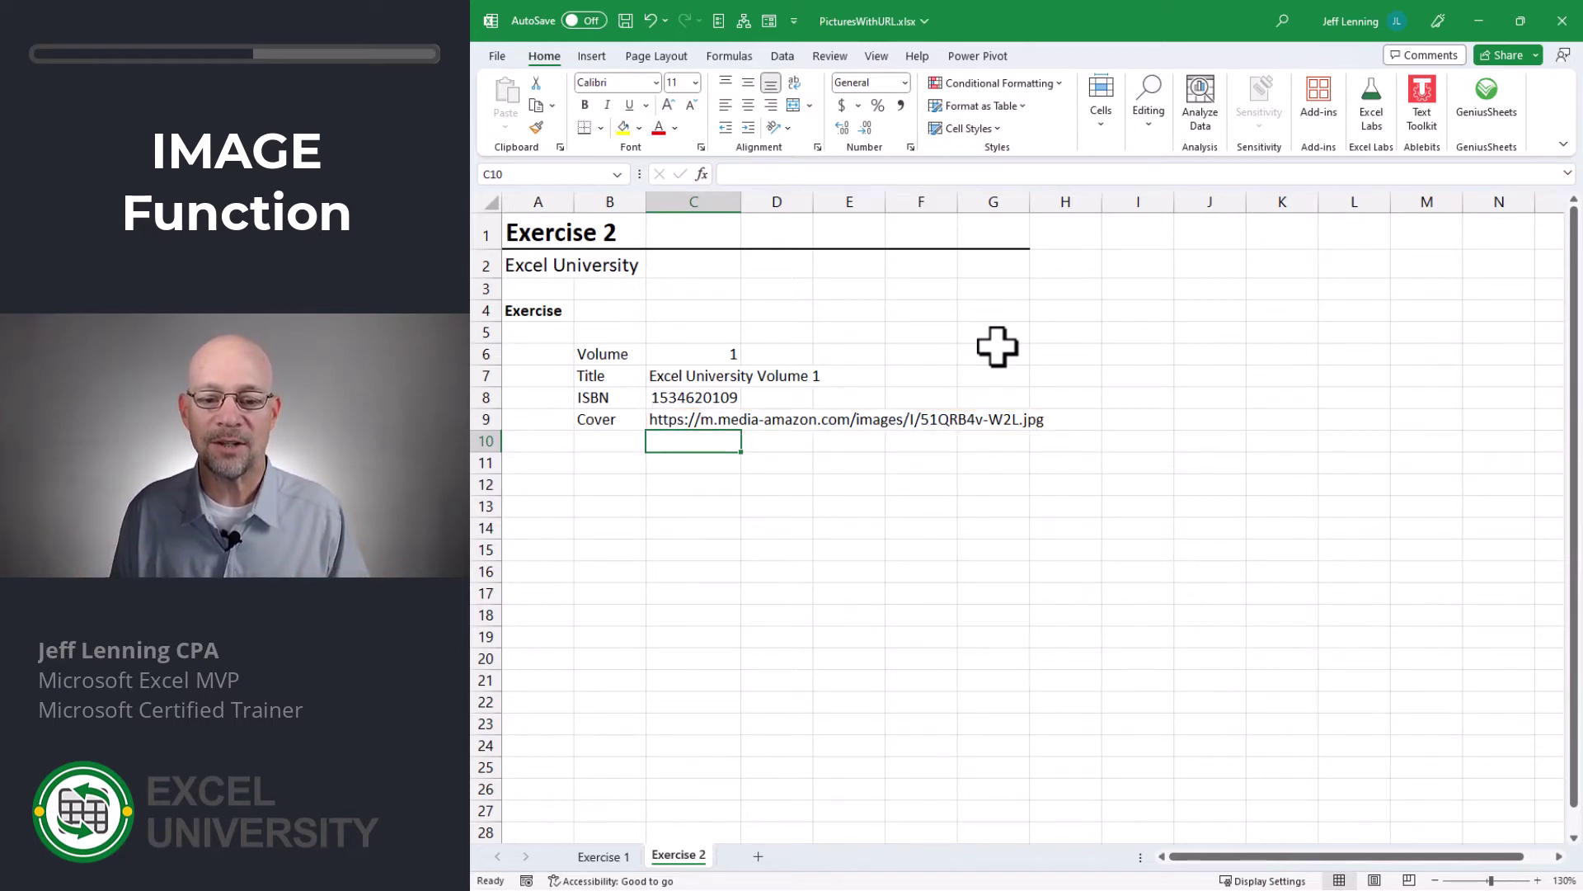
# Step: Wrap the Cover formula in C9 with the IMAGE function, giving =IMAGE(XLOOKUP(C6,Table1[Volume],Table1[Image]))
pyautogui.press('Up')
pyautogui.press('F2')
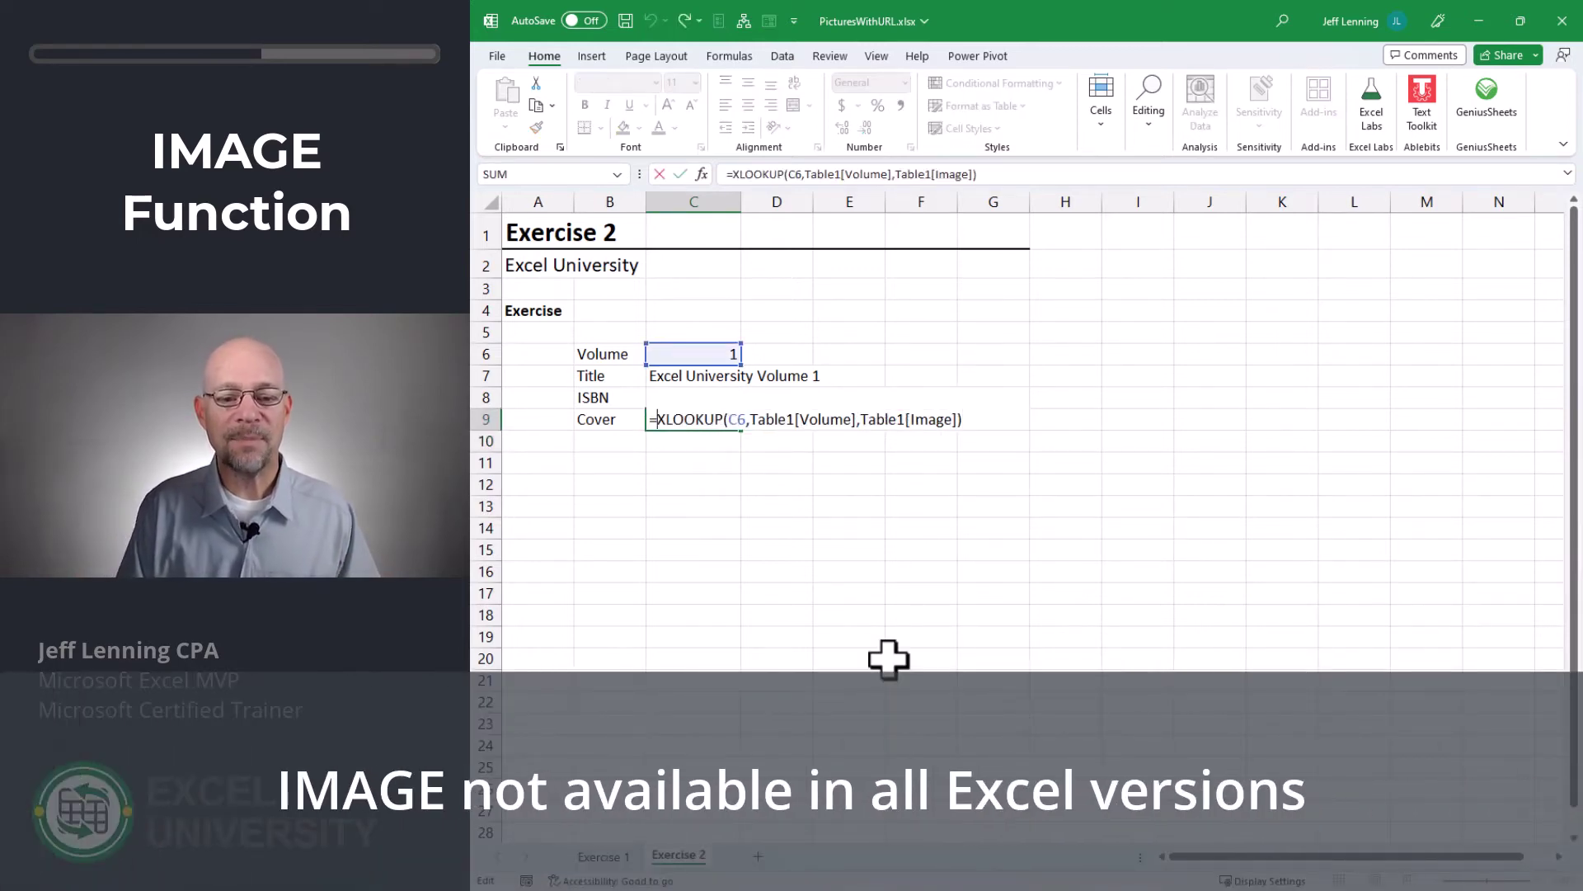
pyautogui.write('imag')
pyautogui.press('Tab')
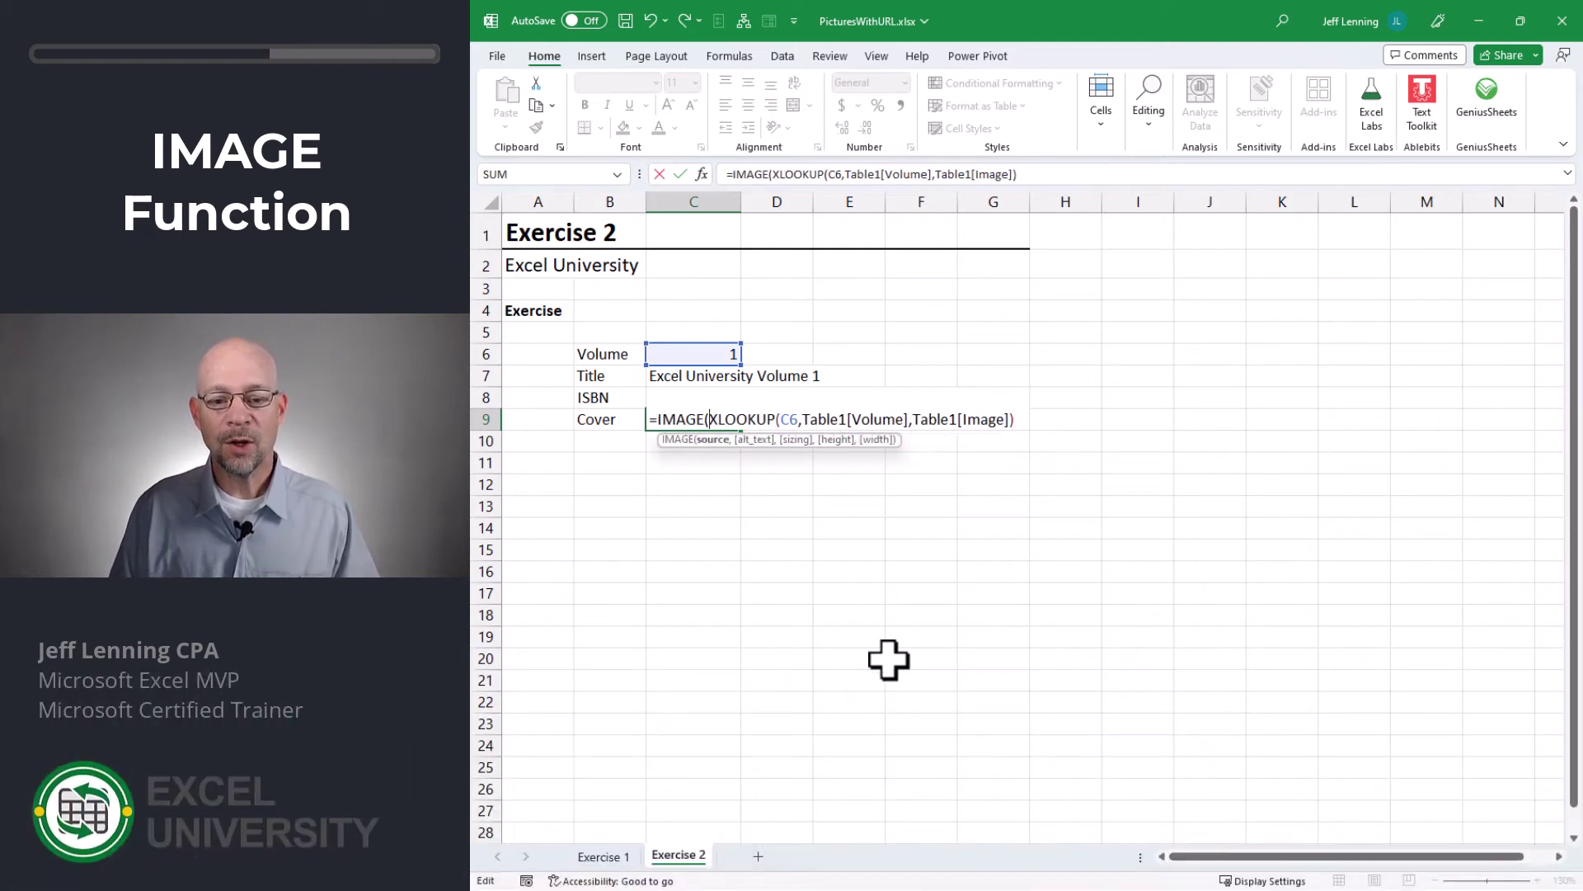
pyautogui.write(')')
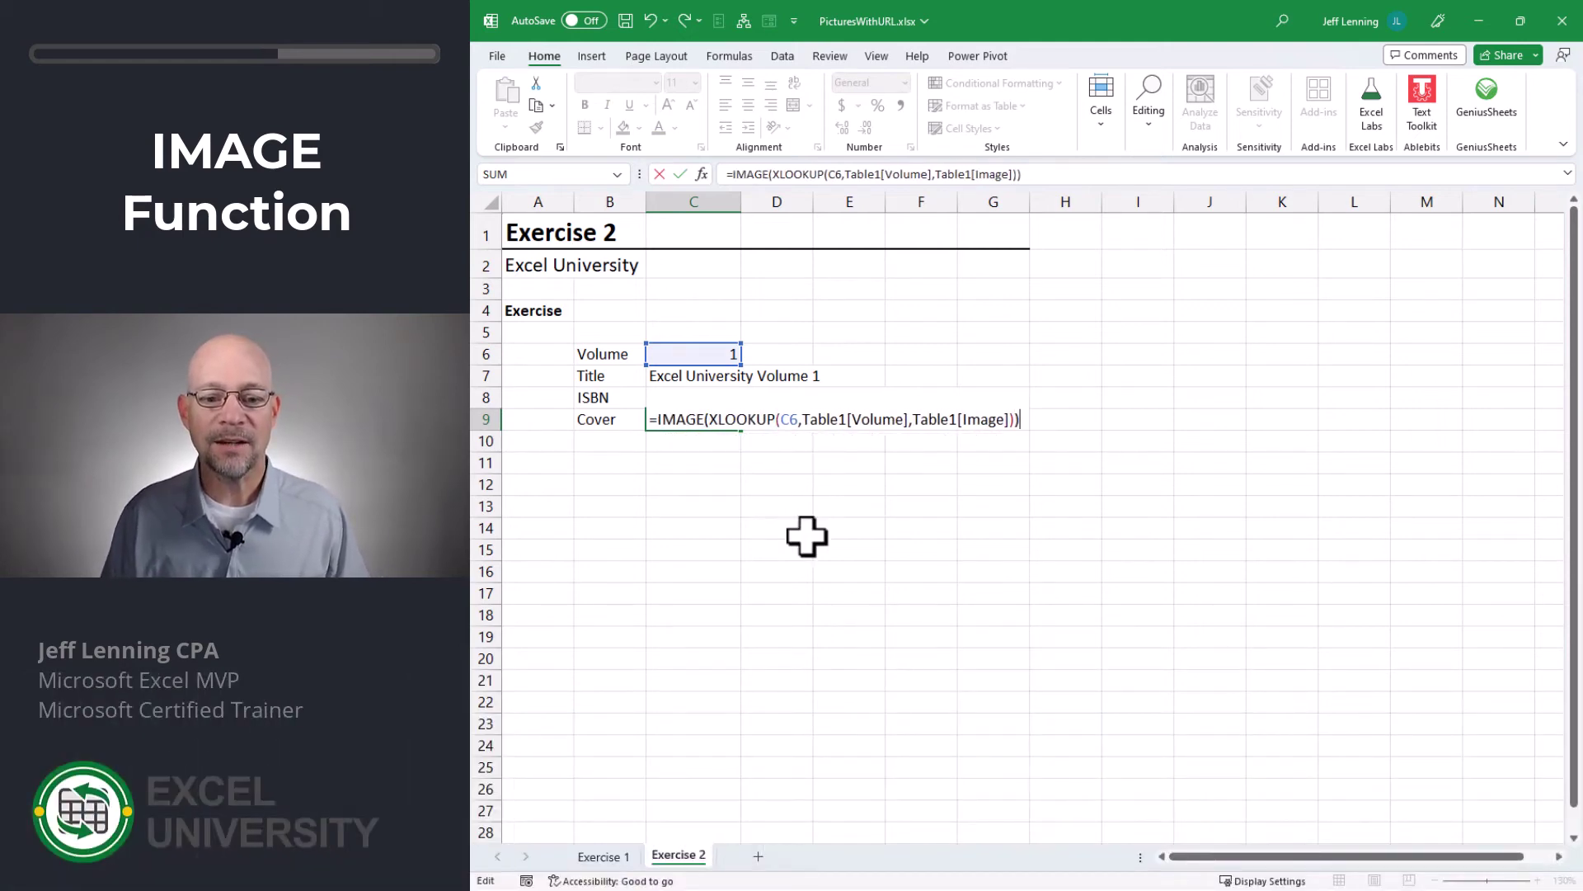
pyautogui.click(660, 419)
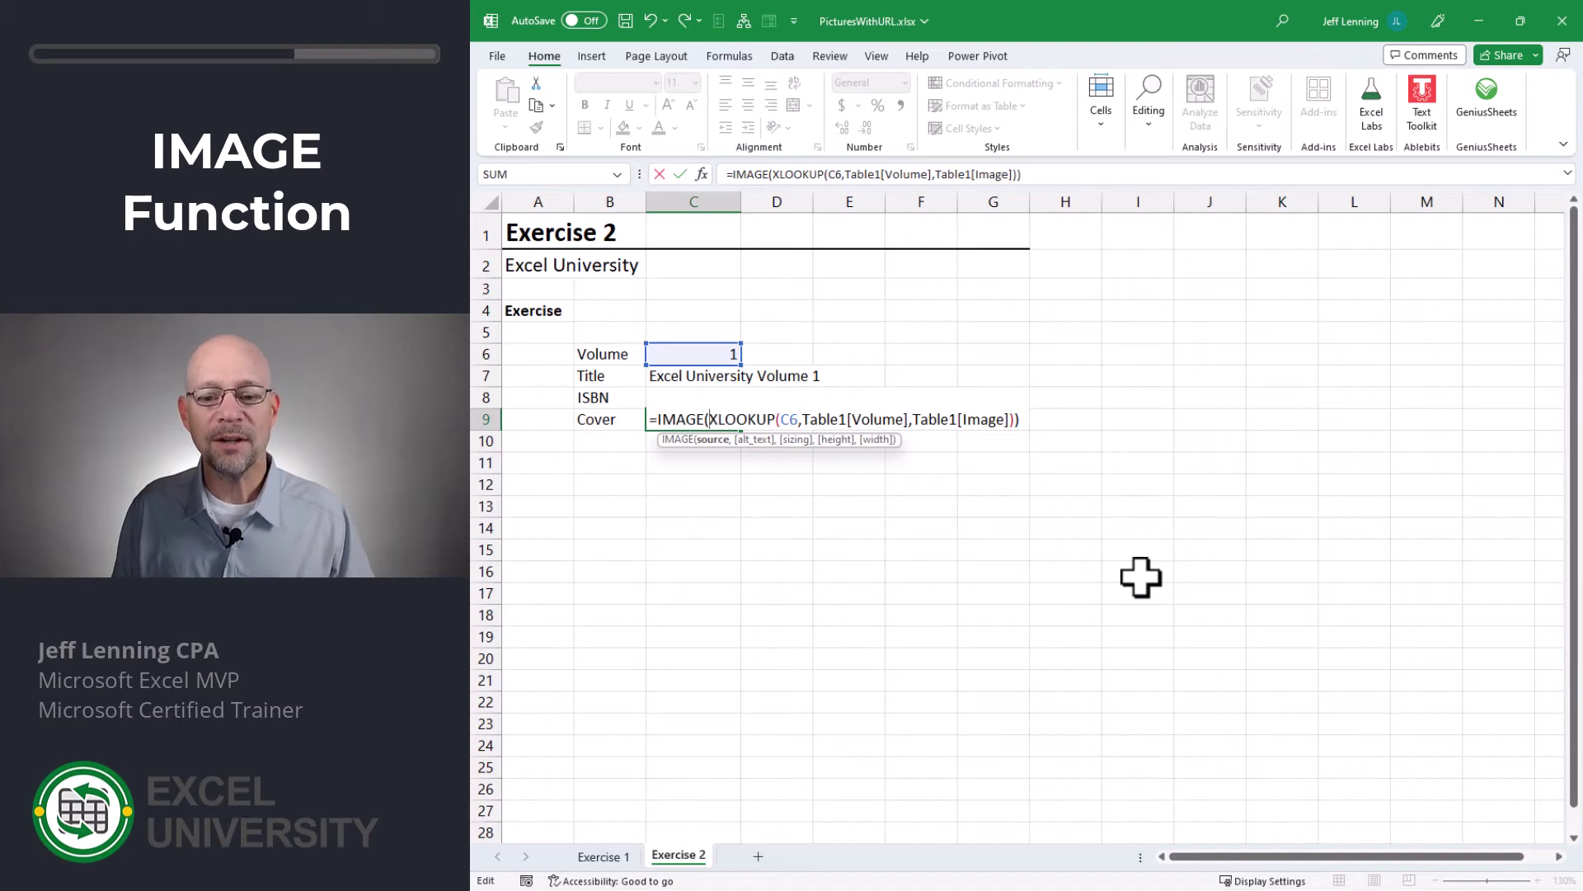
pyautogui.press('Return')
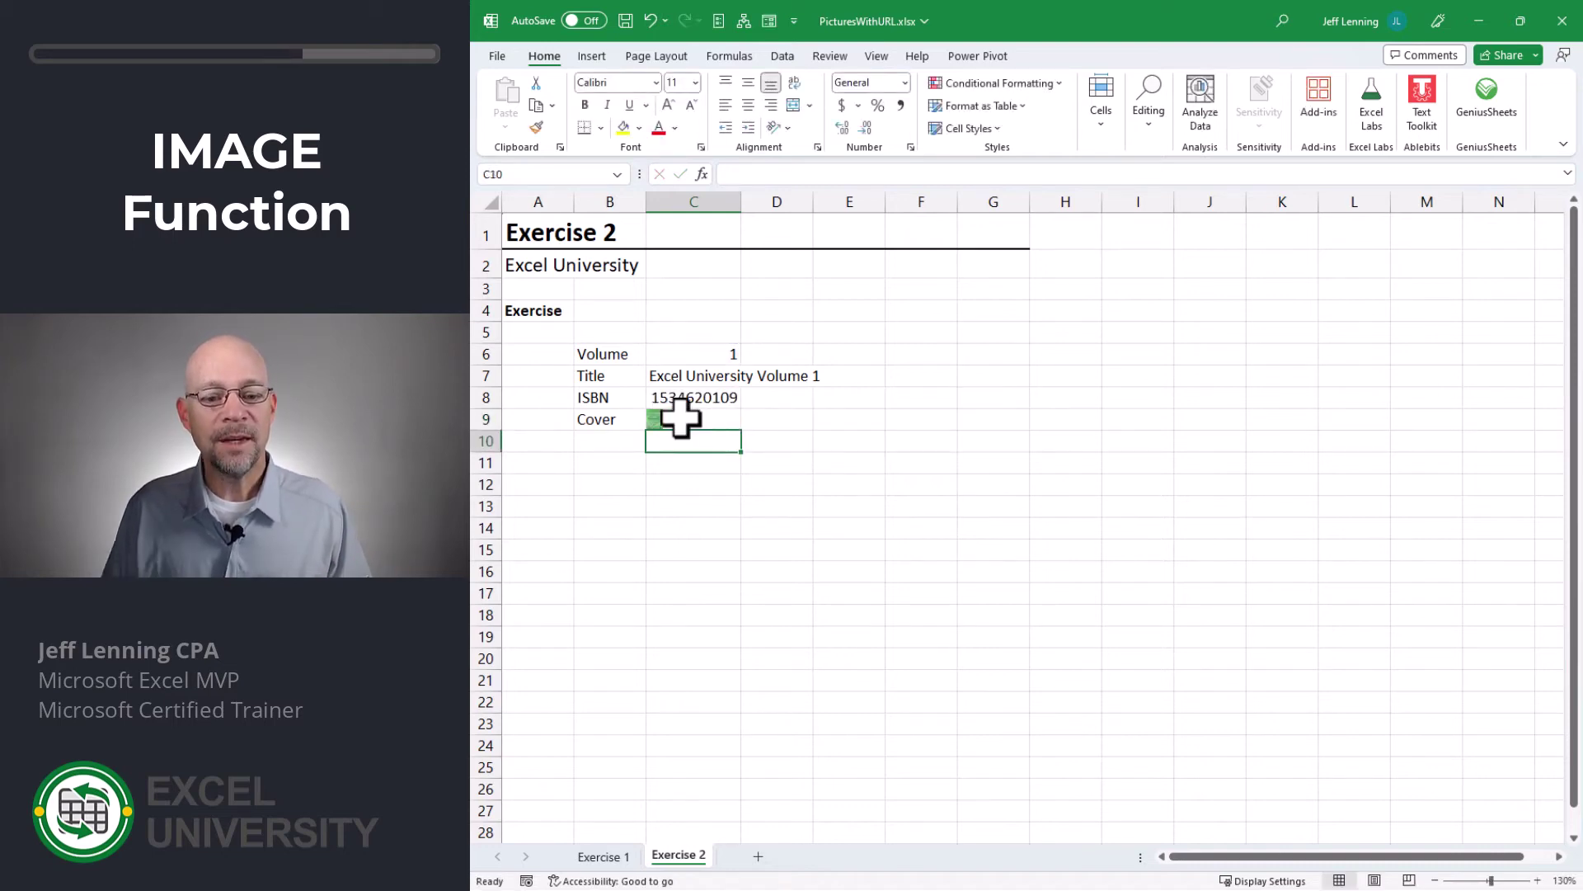
# Step: Try enlarging the cover image in C9 by making row 9 taller, and undo the row height change
pyautogui.click(690, 419)
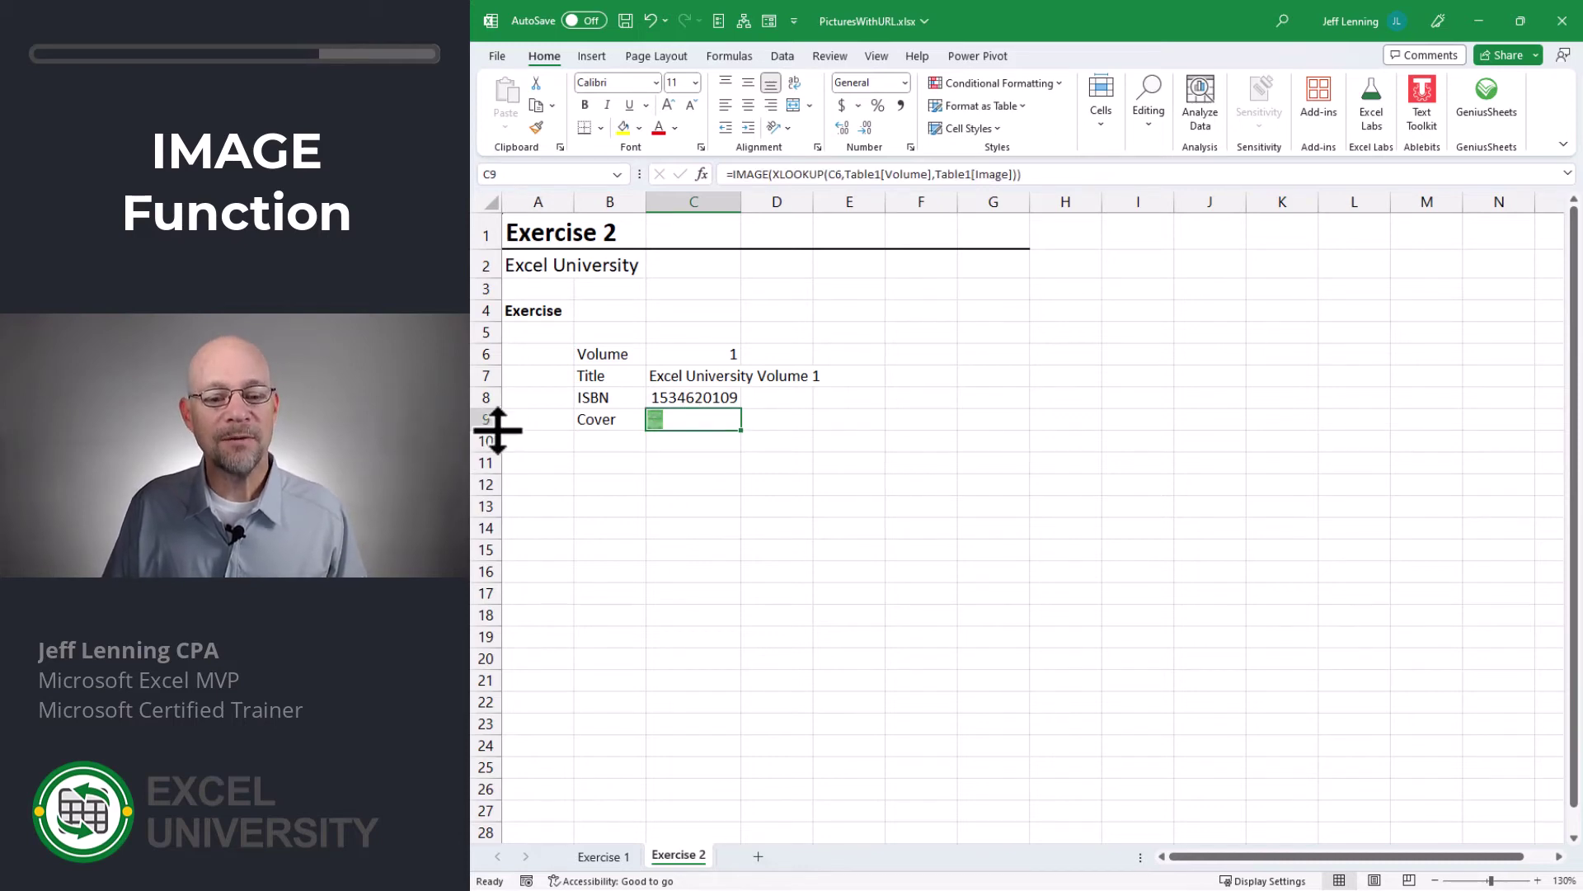
pyautogui.moveTo(497, 429); pyautogui.dragTo(501, 565)
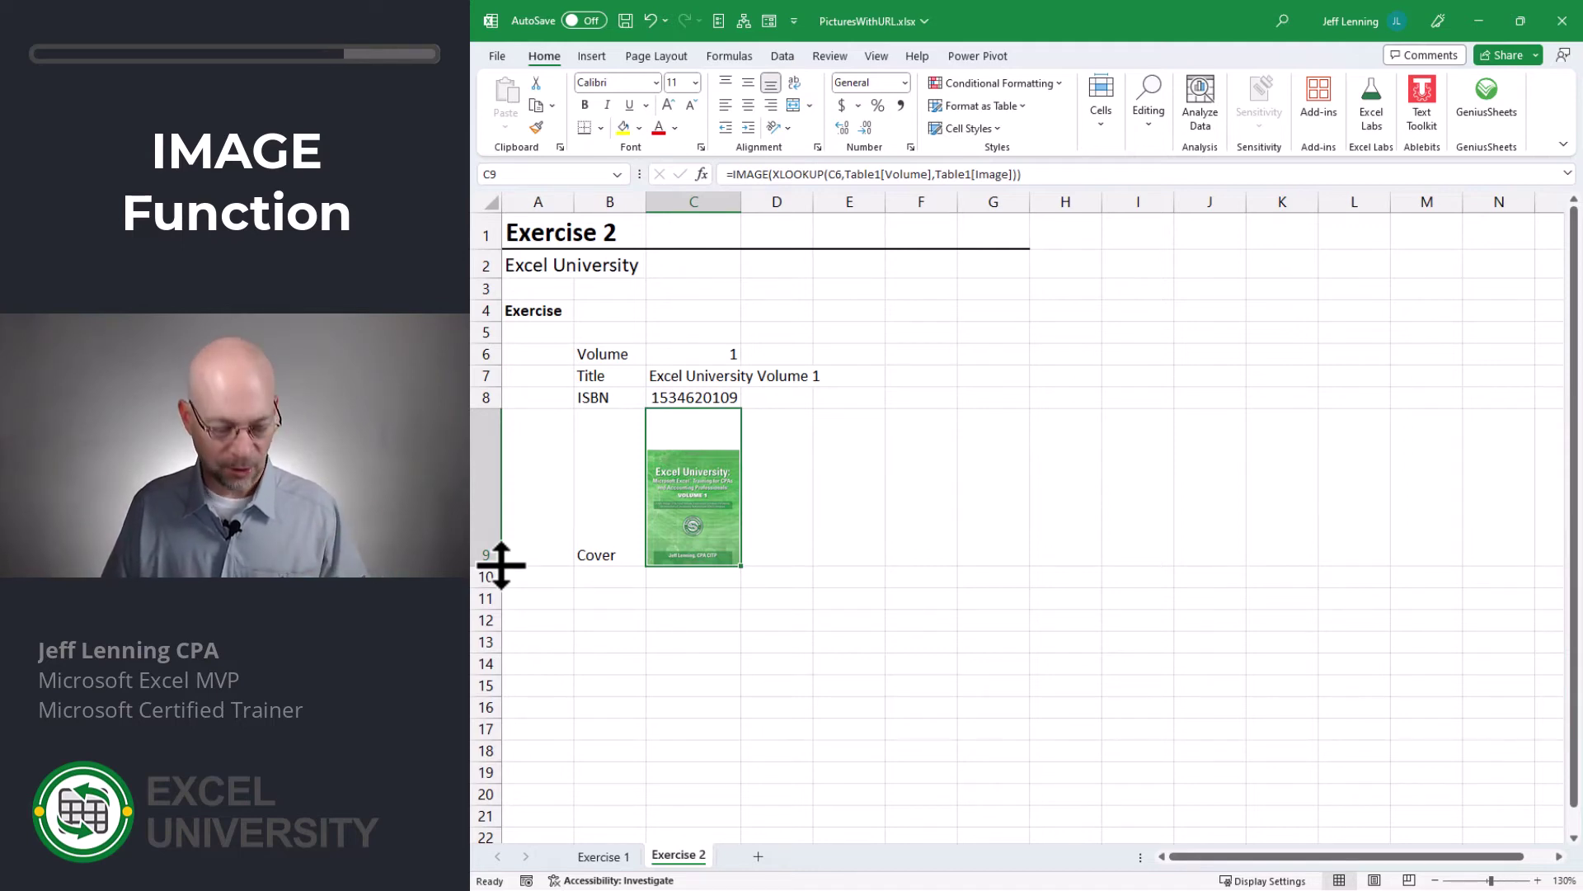
pyautogui.hotkey('ctrl', 'z')
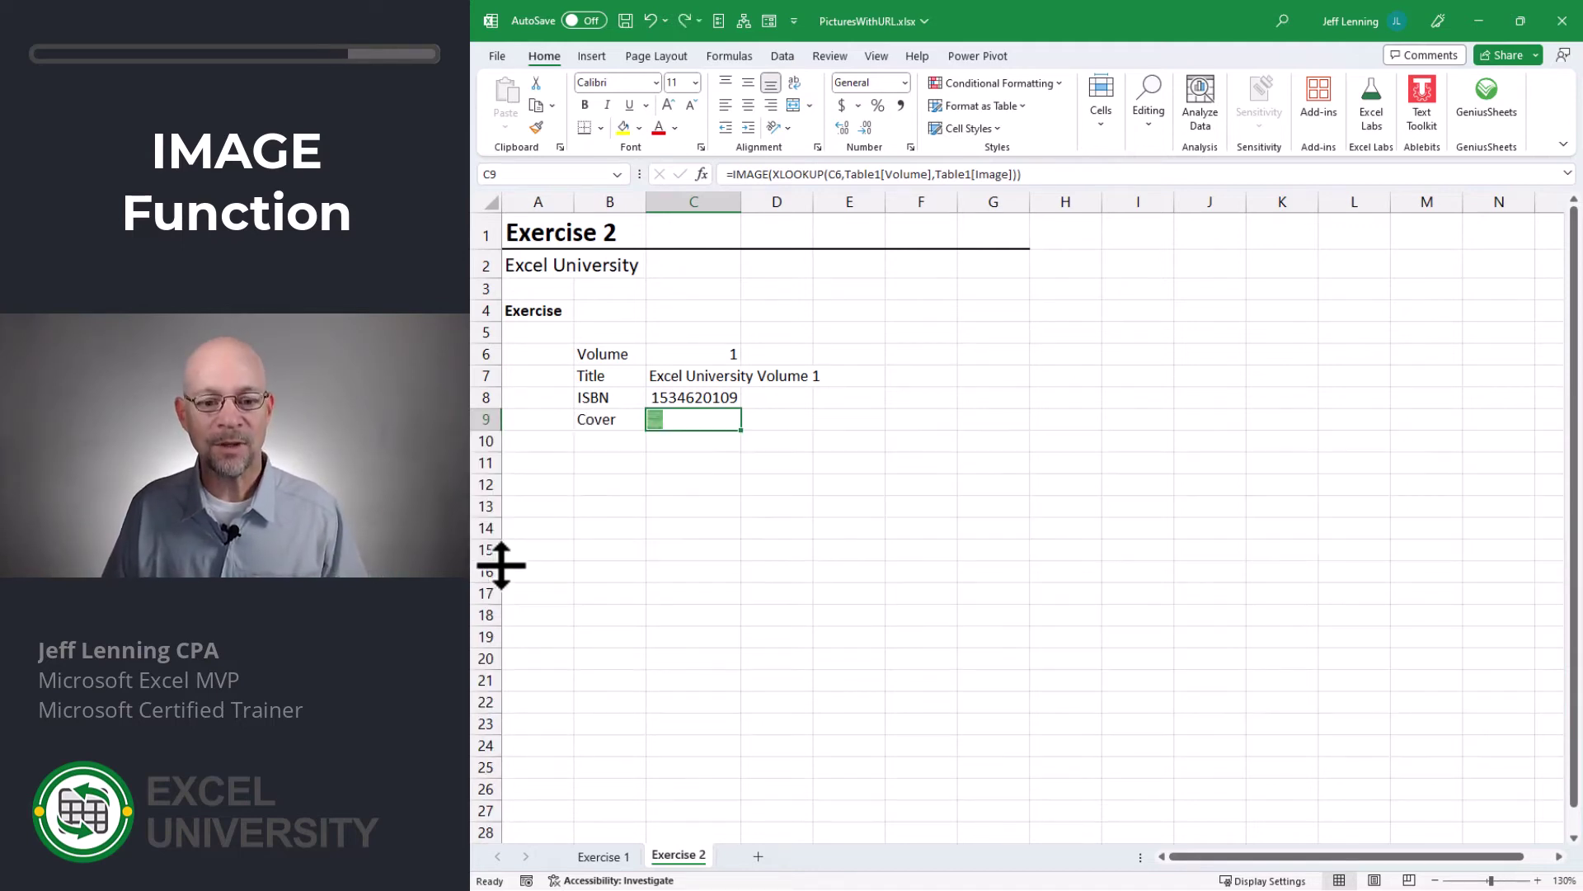
# Step: Create a floating reference picture from cover cell C9, shrunk to about 3.07" by 2.48" below the ISBN row, with a drop-shadow picture style
pyautogui.rightClick(657, 419)
pyautogui.moveTo(767, 463)
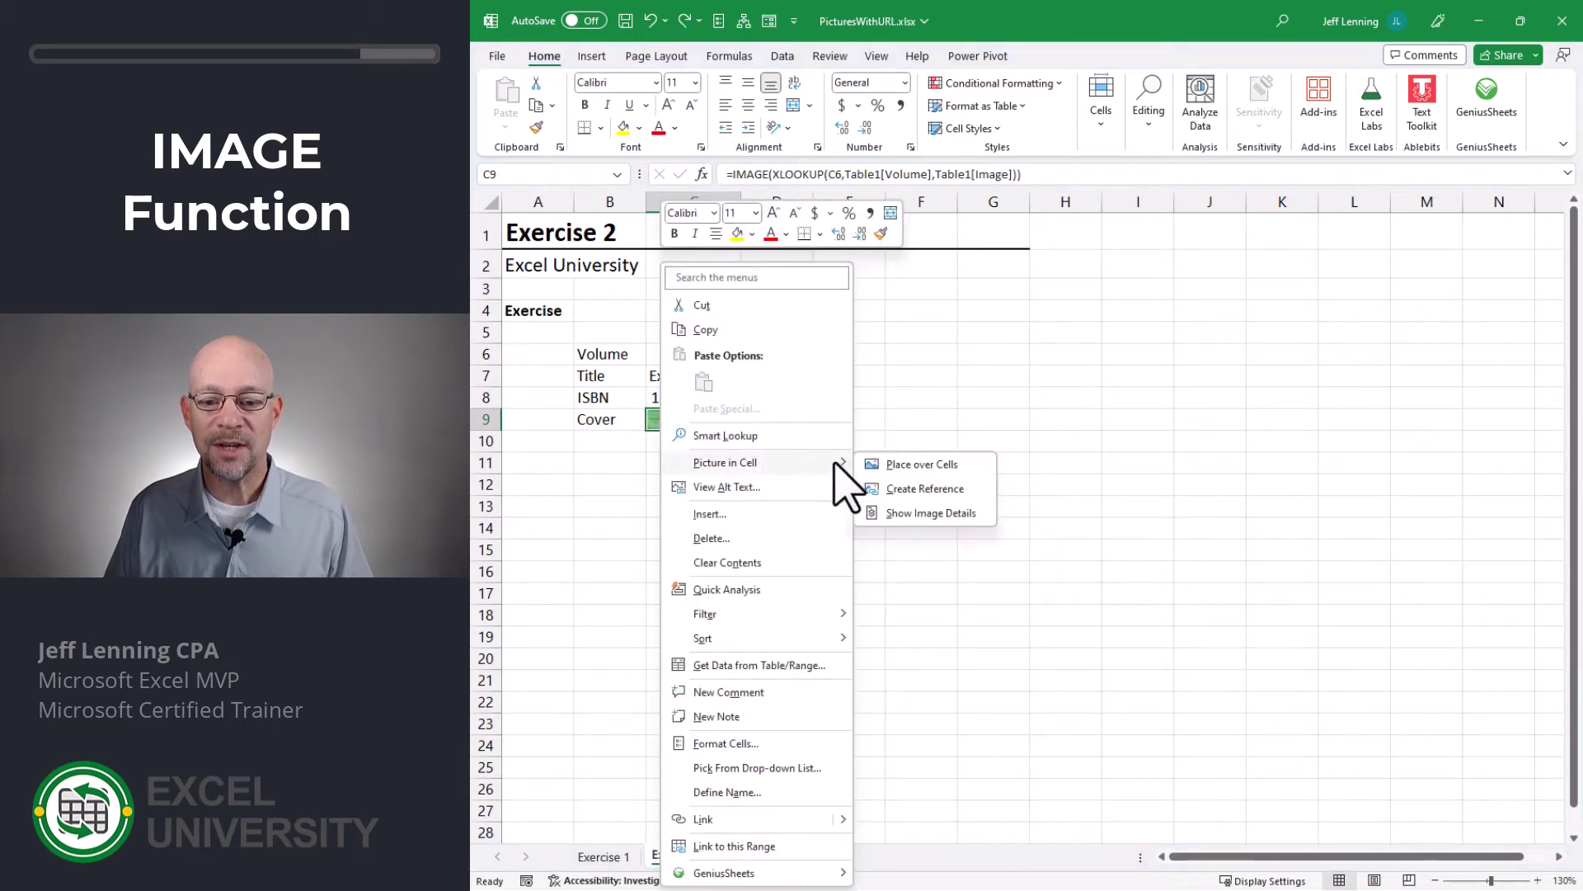
pyautogui.click(914, 488)
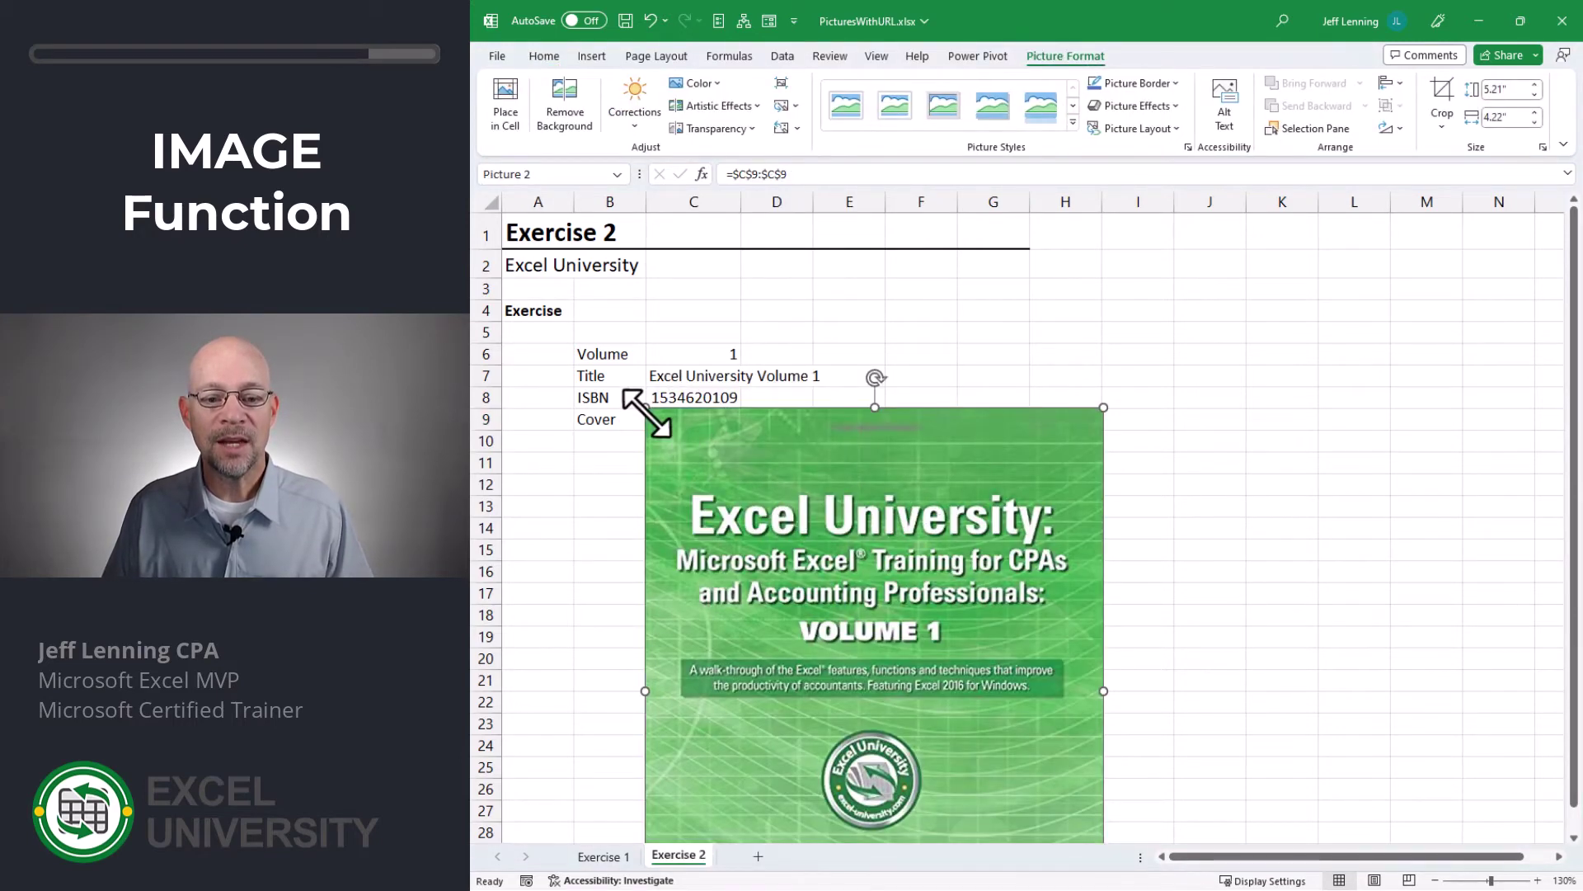
pyautogui.moveTo(945, 644); pyautogui.dragTo(686, 484)
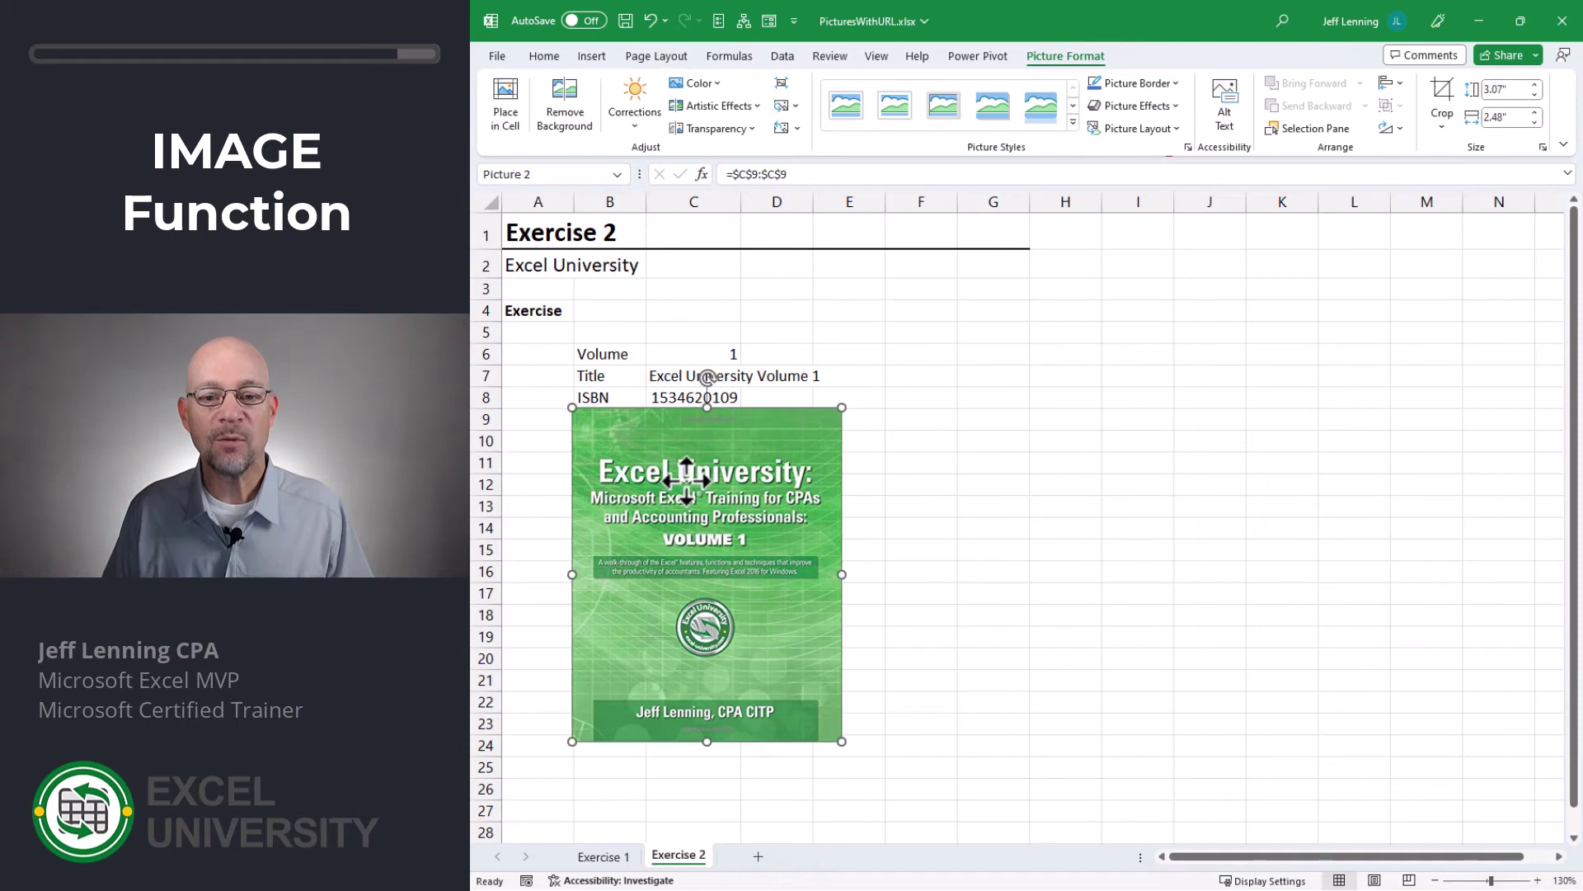
pyautogui.click(997, 111)
pyautogui.click(1031, 541)
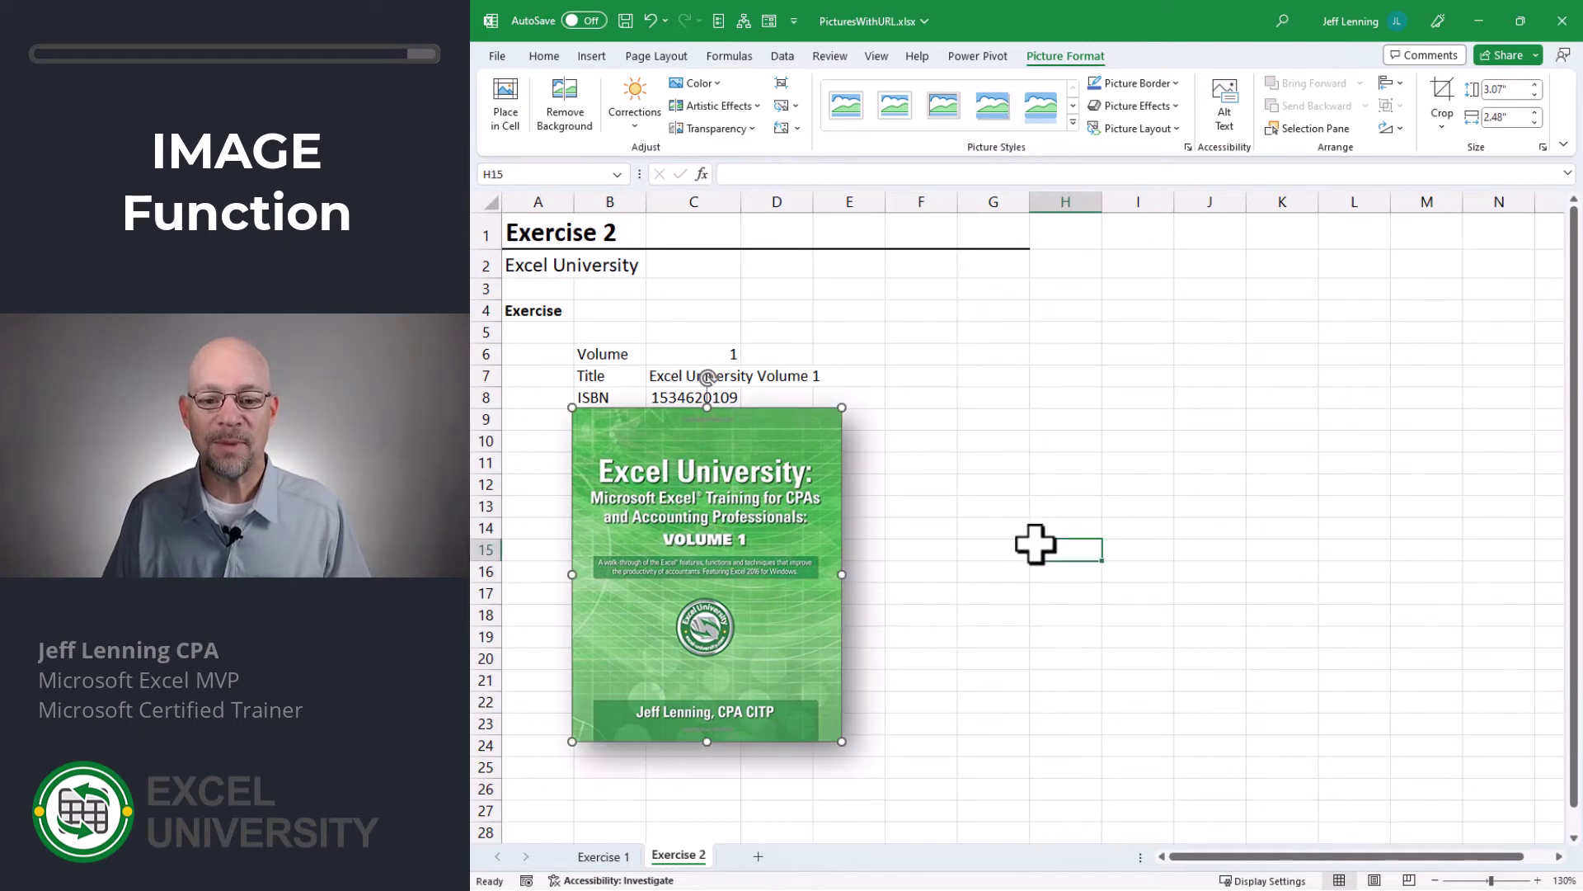
# Step: Enter volumes 2, 3 and 4 in turn in C6 to test the floating cover picture
pyautogui.click(707, 353)
pyautogui.write('2')
pyautogui.press('Return')
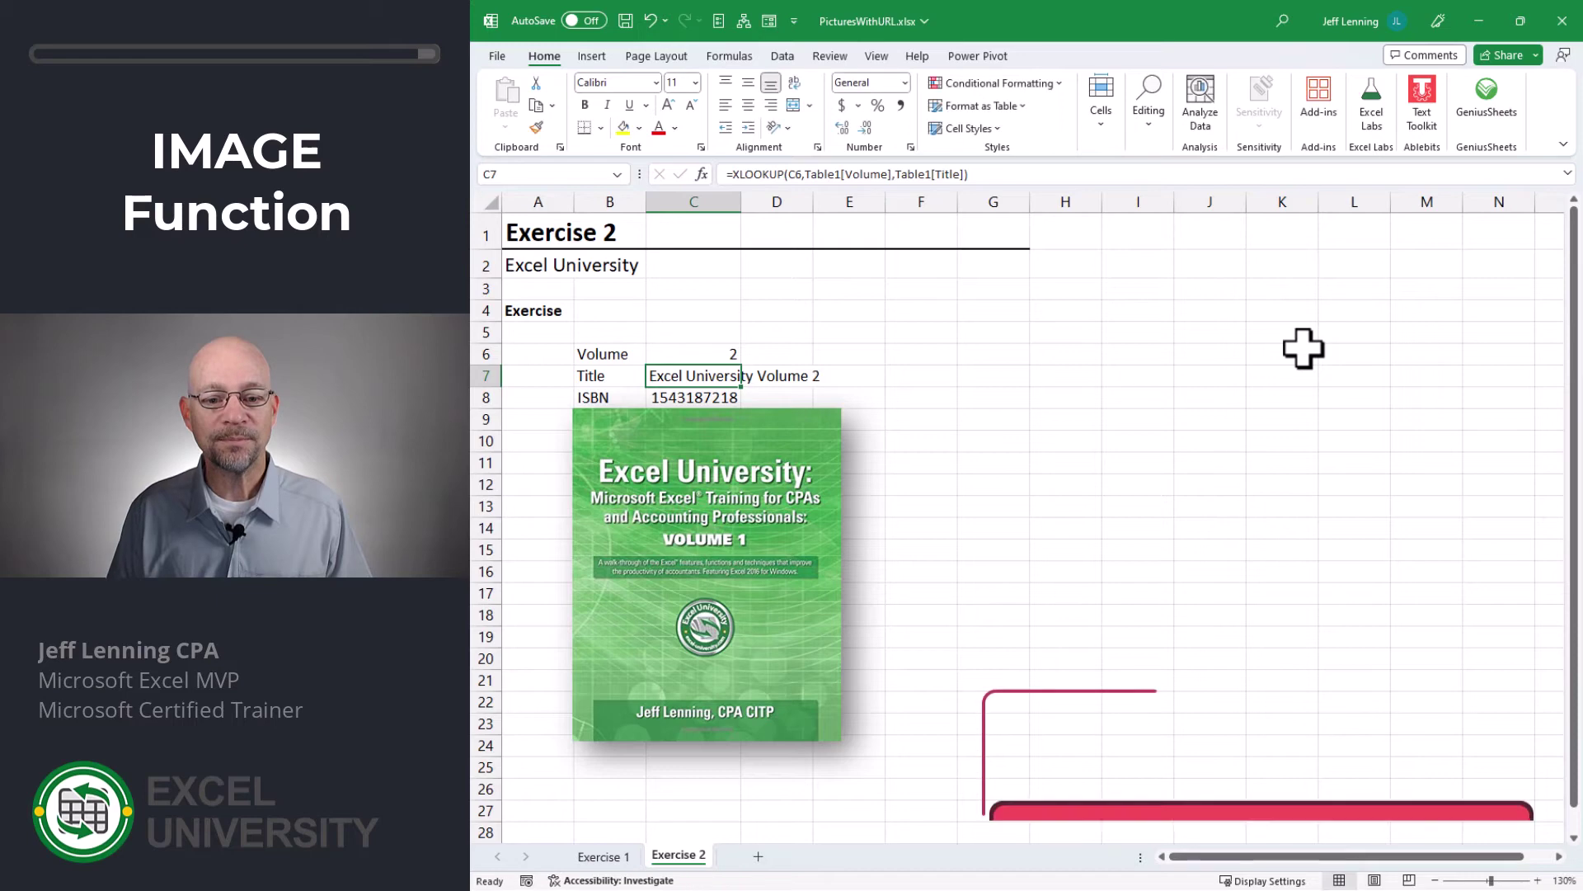
pyautogui.press('Up')
pyautogui.write('3')
pyautogui.press('Return')
pyautogui.press('Up')
pyautogui.write('4')
pyautogui.press('Return')
pyautogui.press('Up')
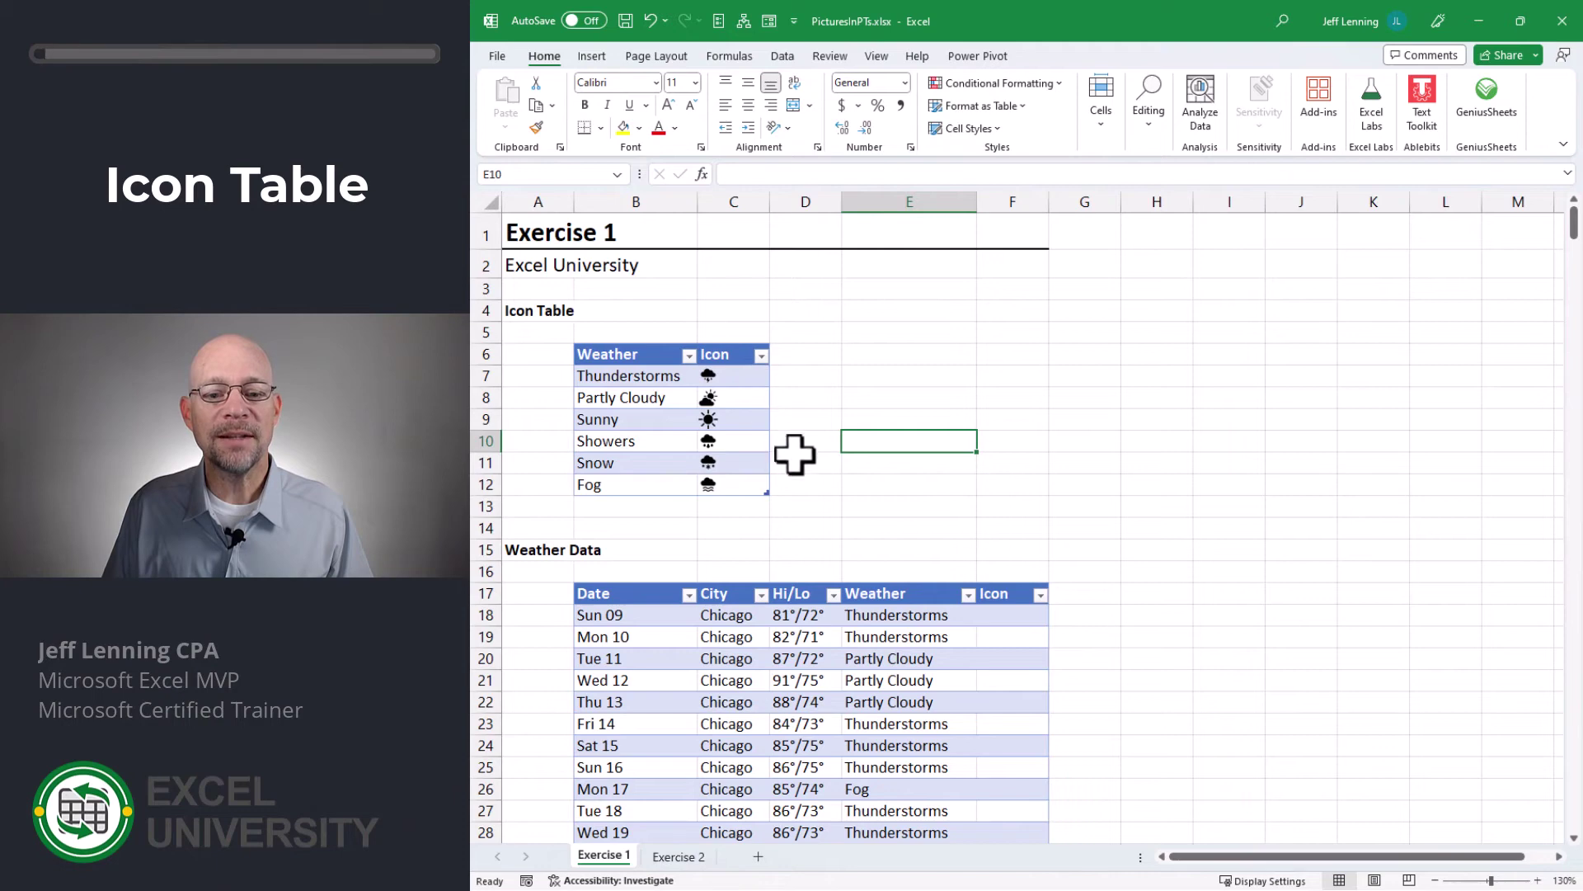
# Step: Examine the weather names and icons in the Icon Table of PicturesInPTs.xlsx and the sources offered for placing a picture in a cell
pyautogui.click(615, 376)
pyautogui.click(618, 397)
pyautogui.click(618, 419)
pyautogui.click(618, 441)
pyautogui.click(722, 381)
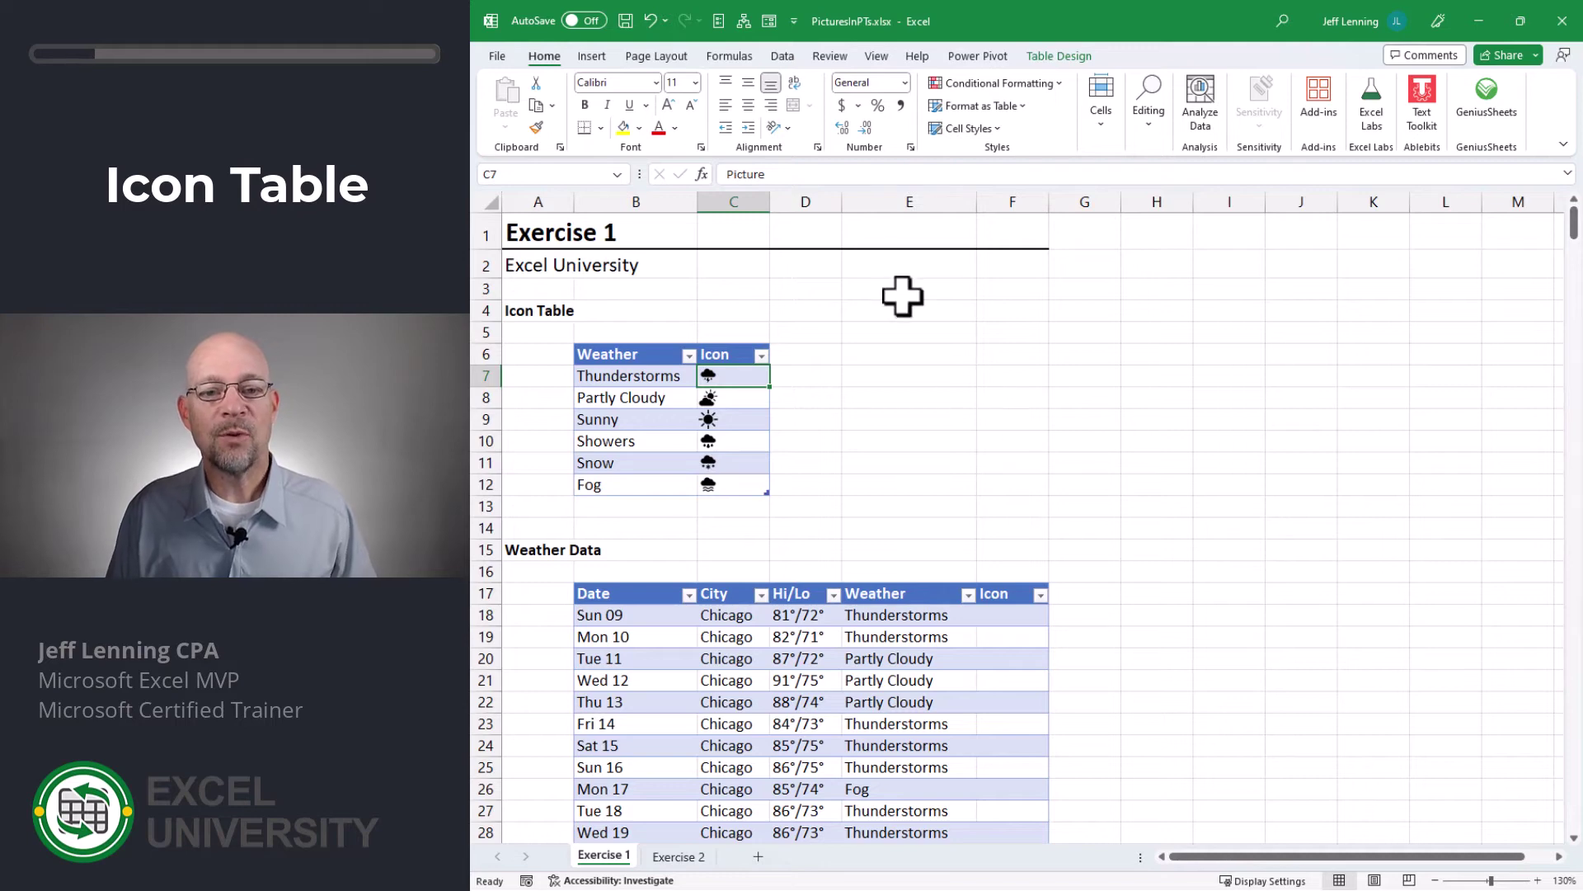
pyautogui.click(594, 60)
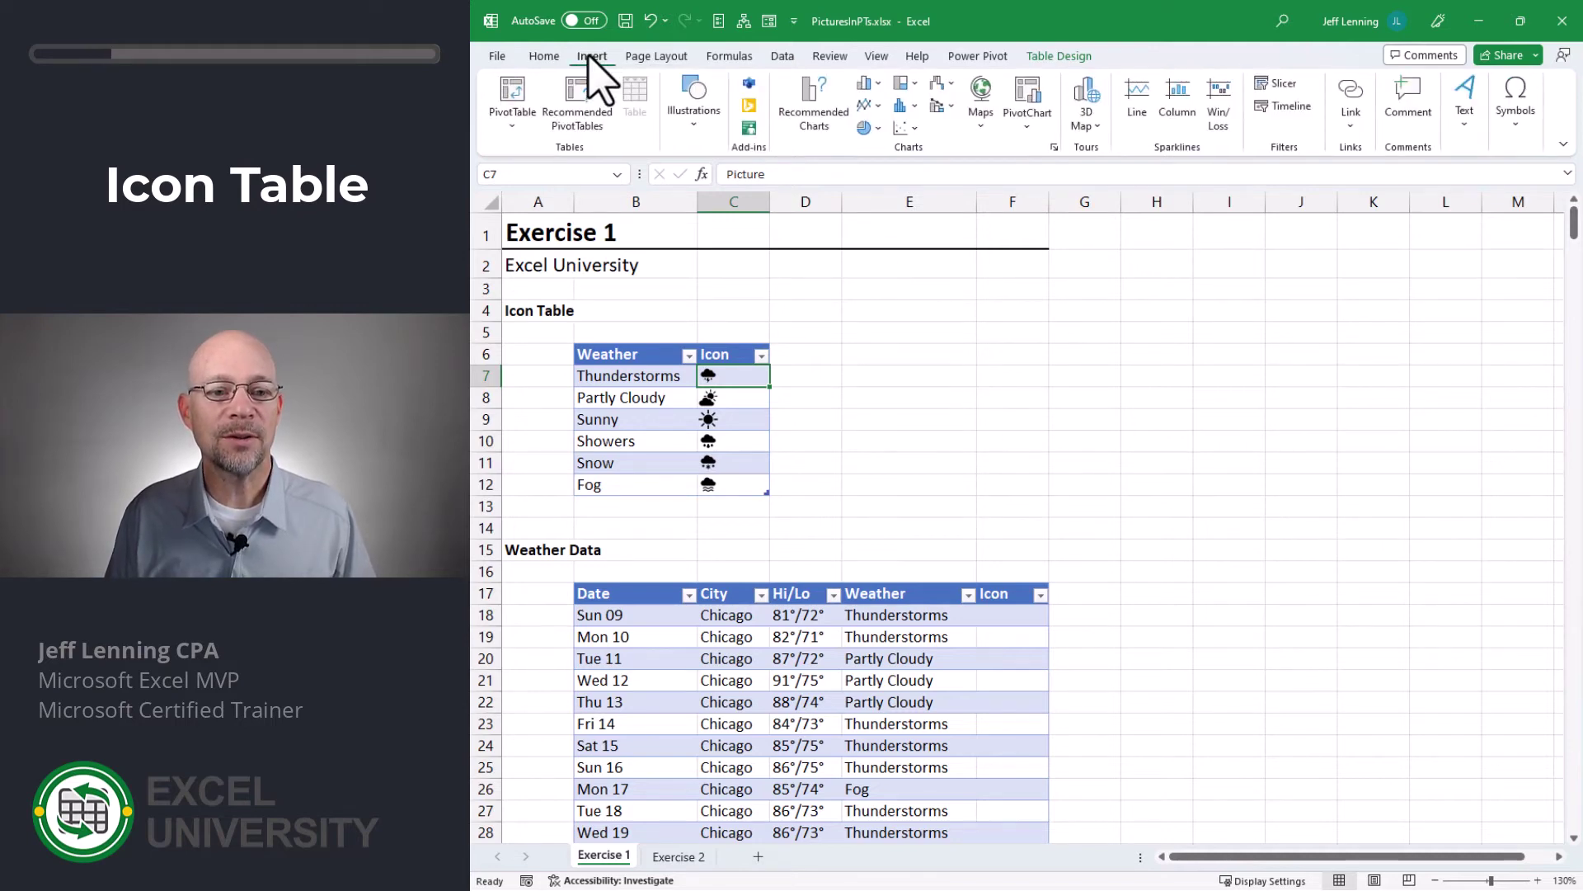
pyautogui.click(697, 134)
pyautogui.click(689, 213)
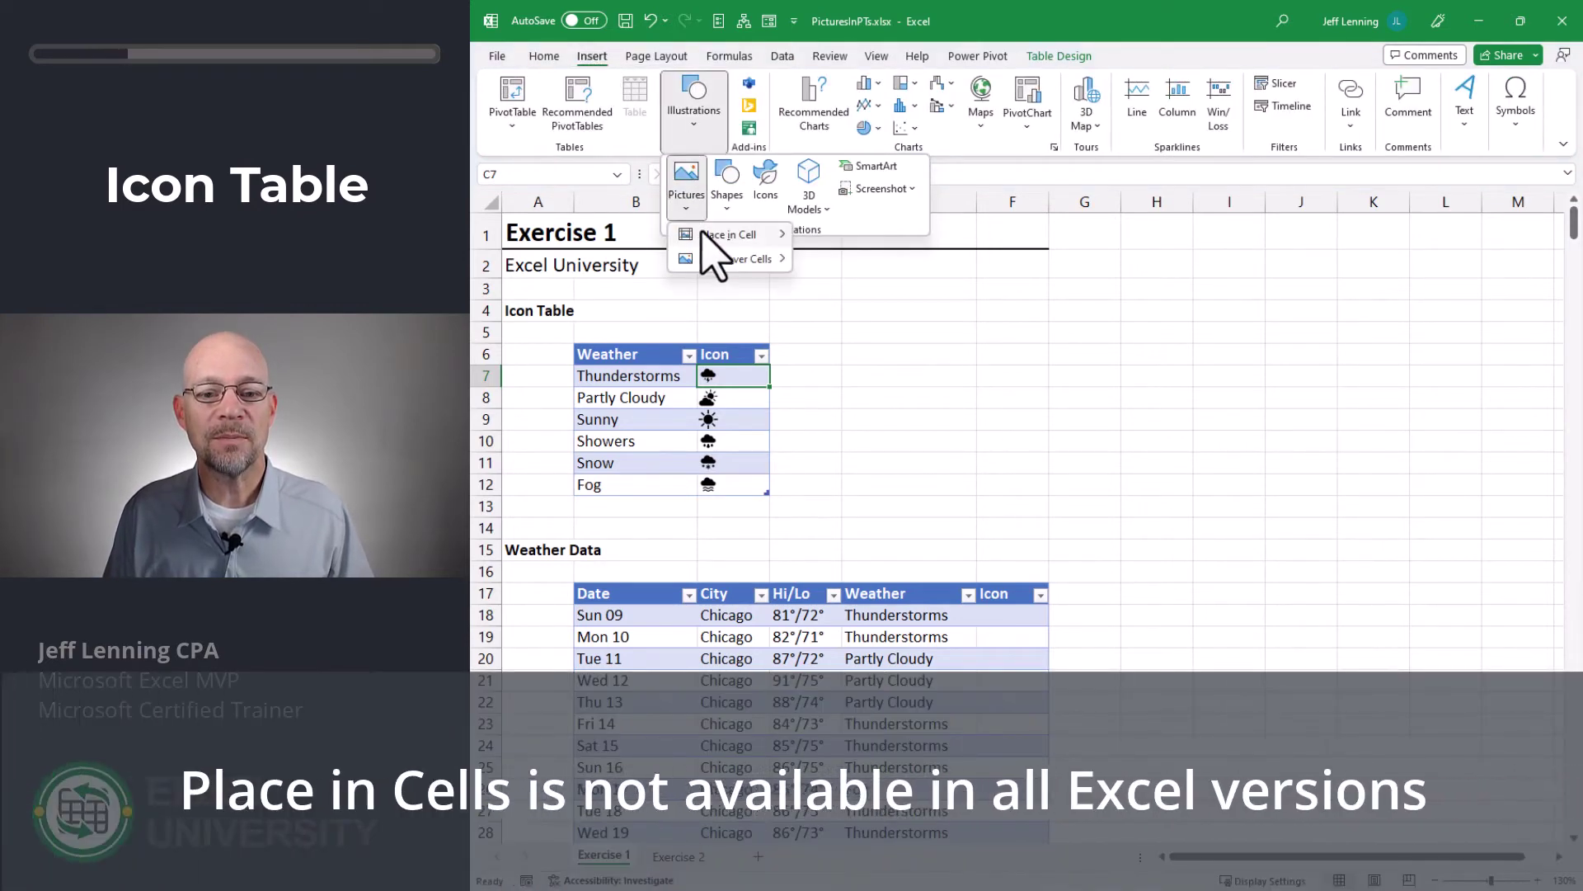
pyautogui.moveTo(711, 237)
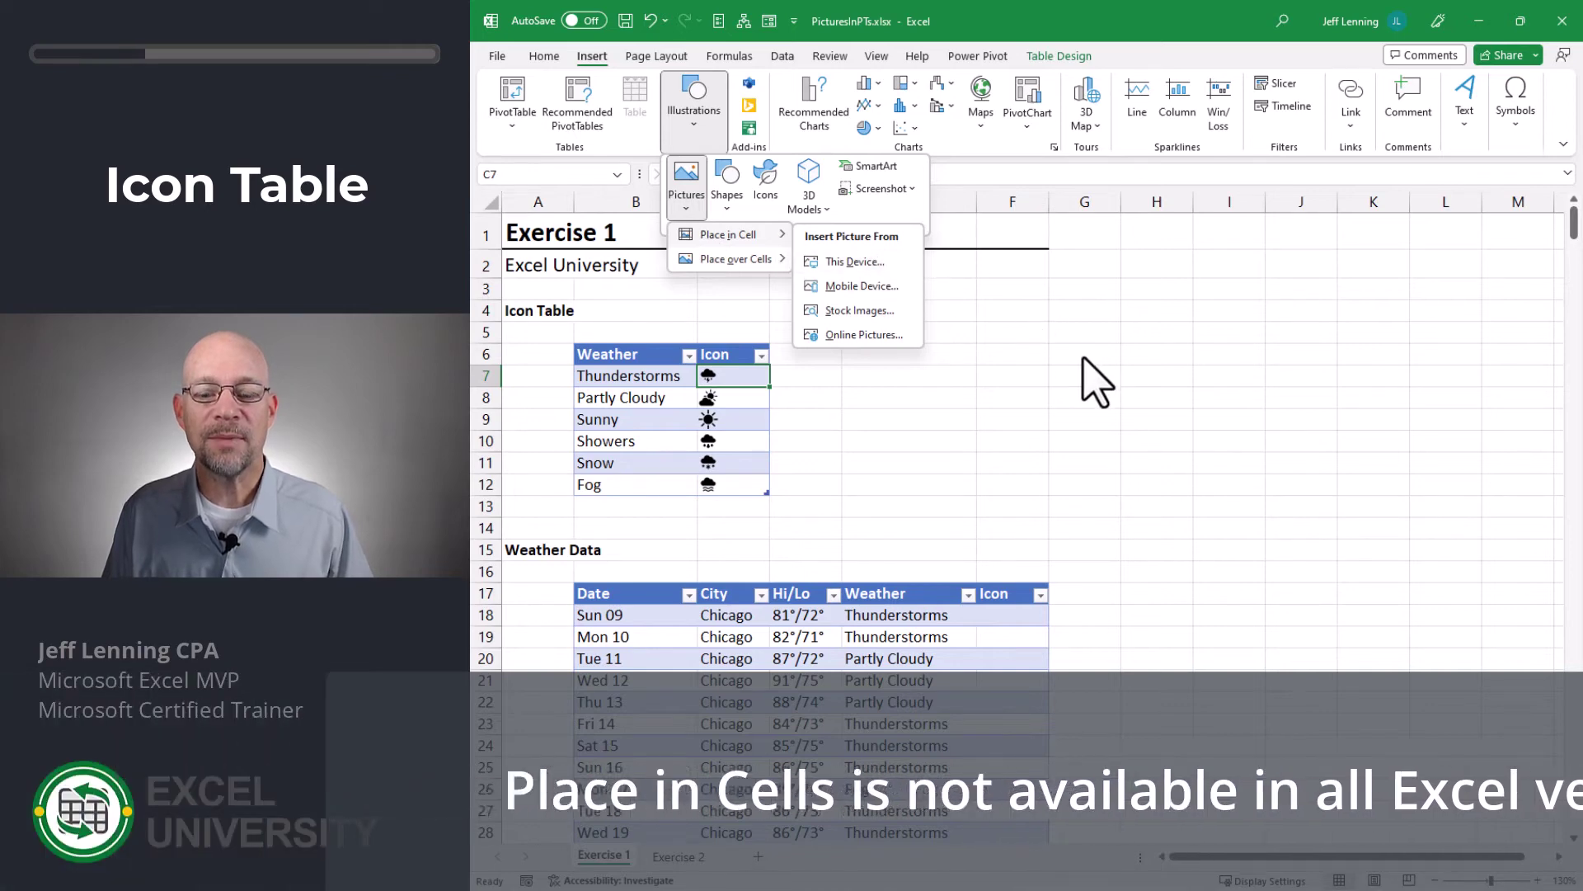
pyautogui.click(1081, 378)
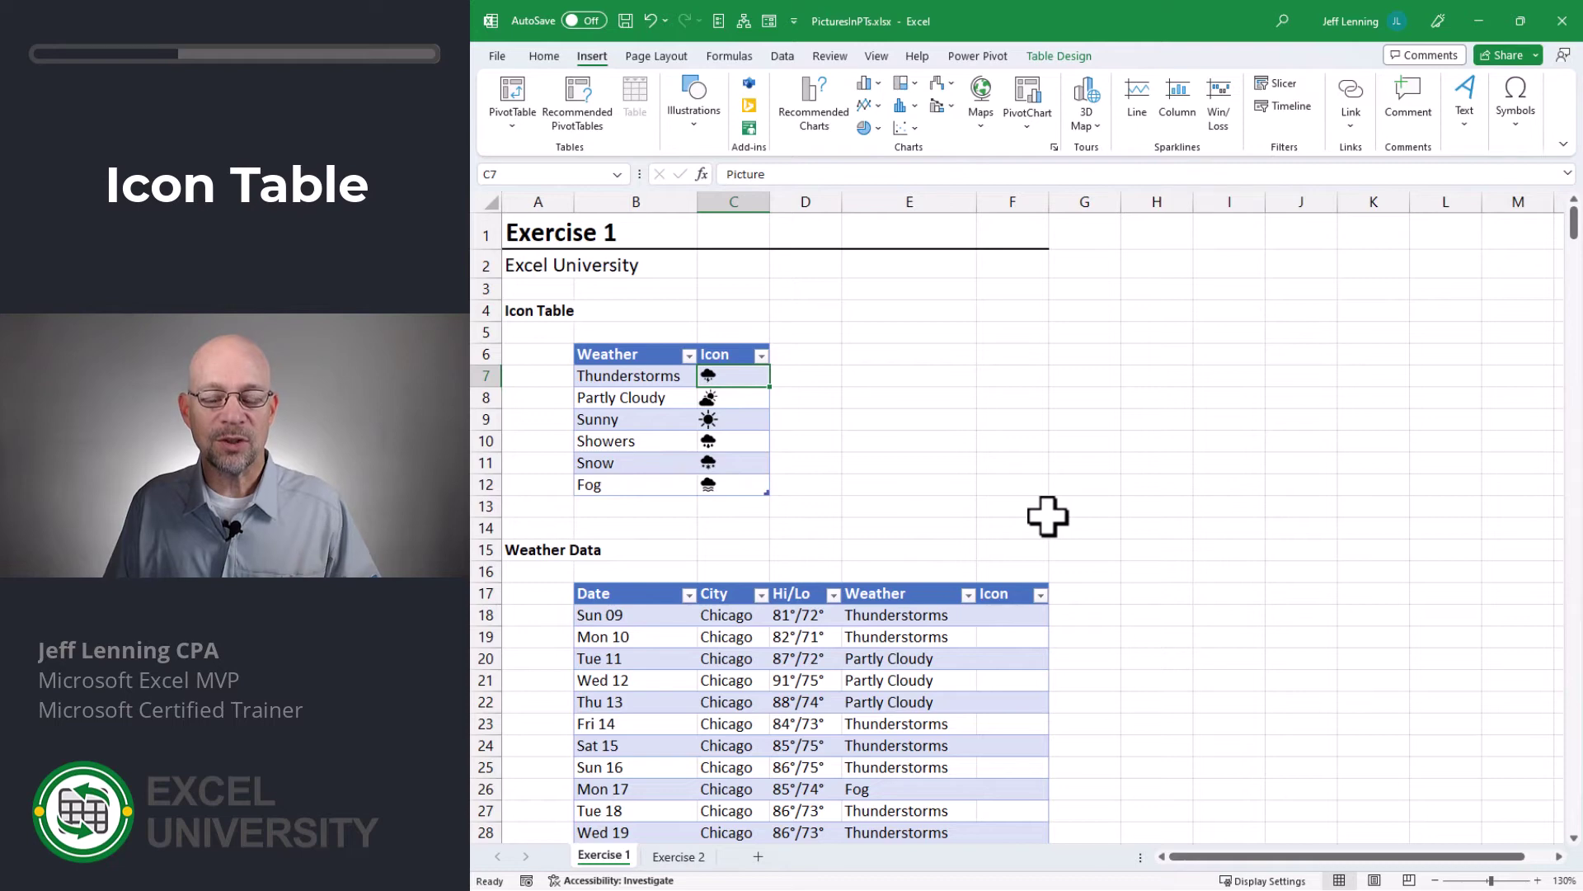
pyautogui.click(1014, 617)
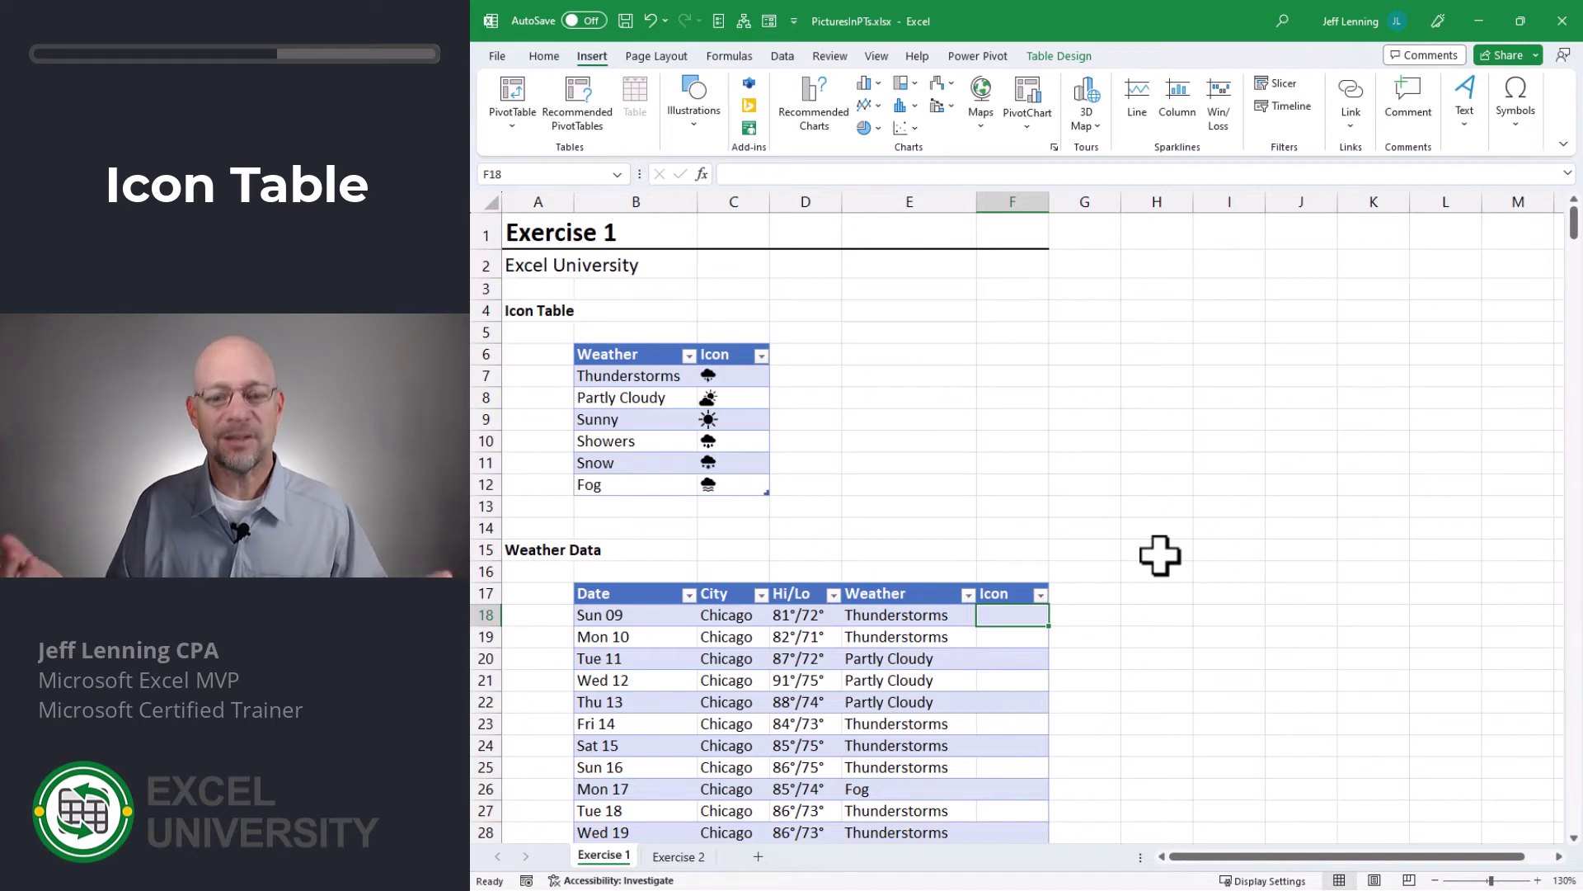
pyautogui.write('=XLOOKUP(')
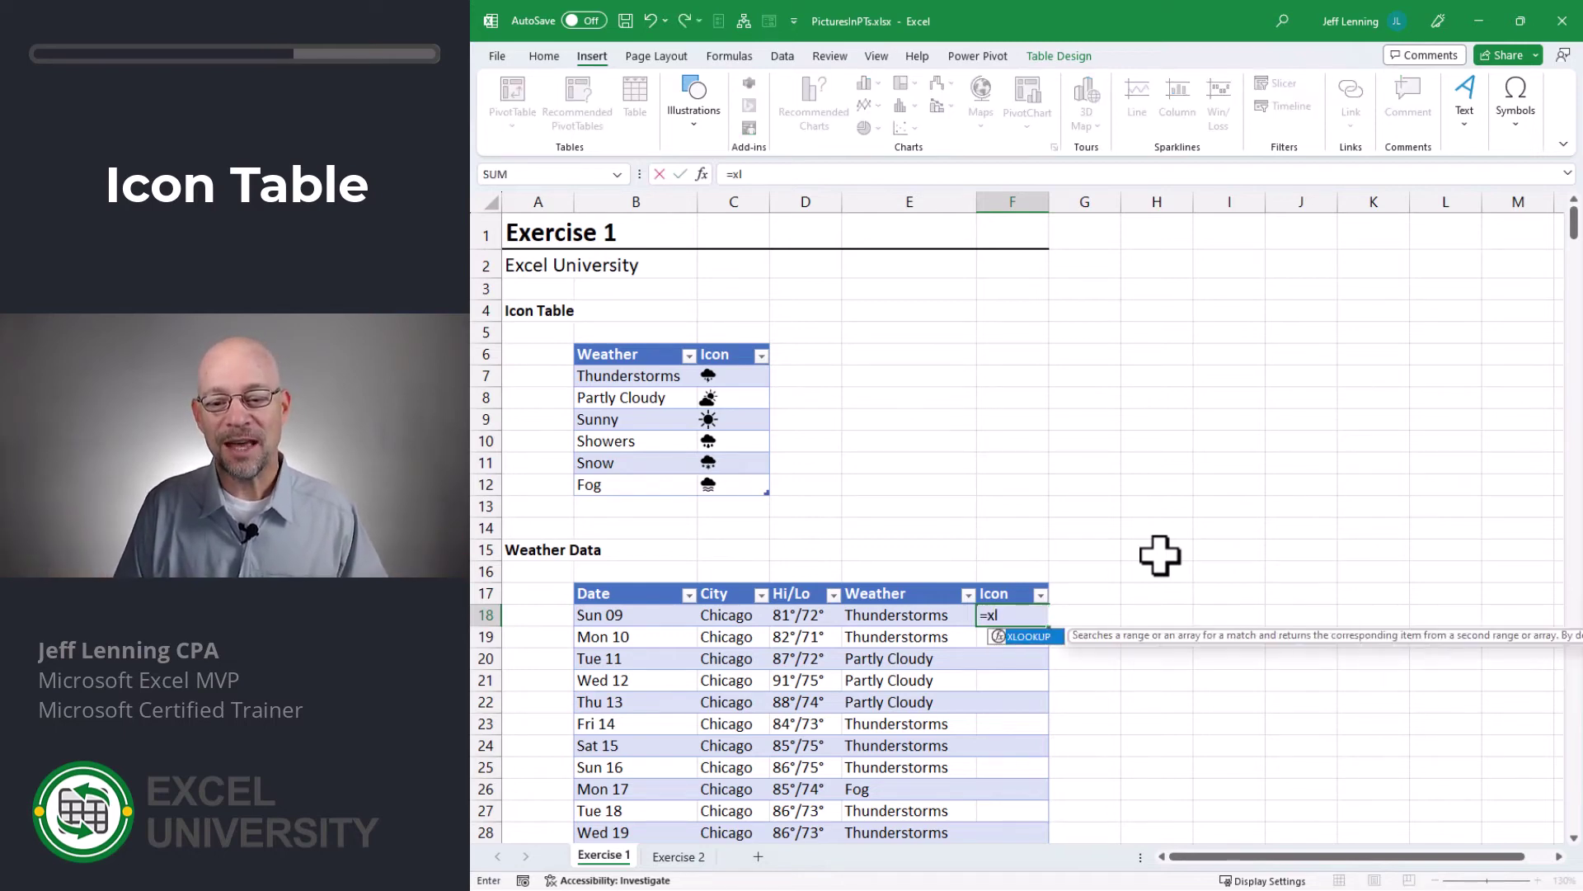
pyautogui.press('Left')
pyautogui.write(',')
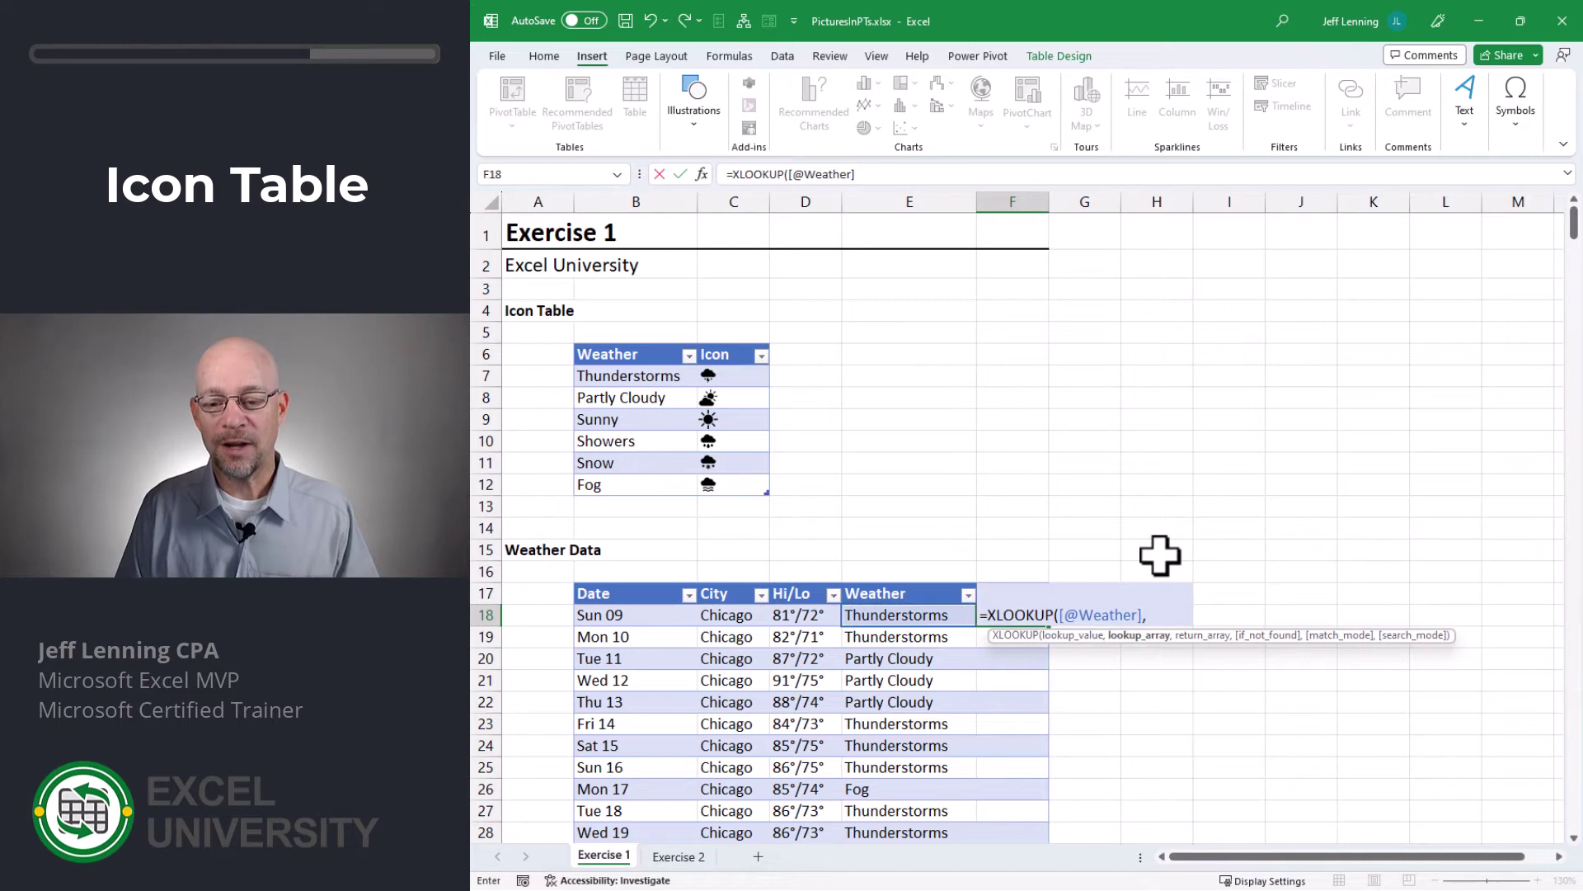
pyautogui.click(616, 345)
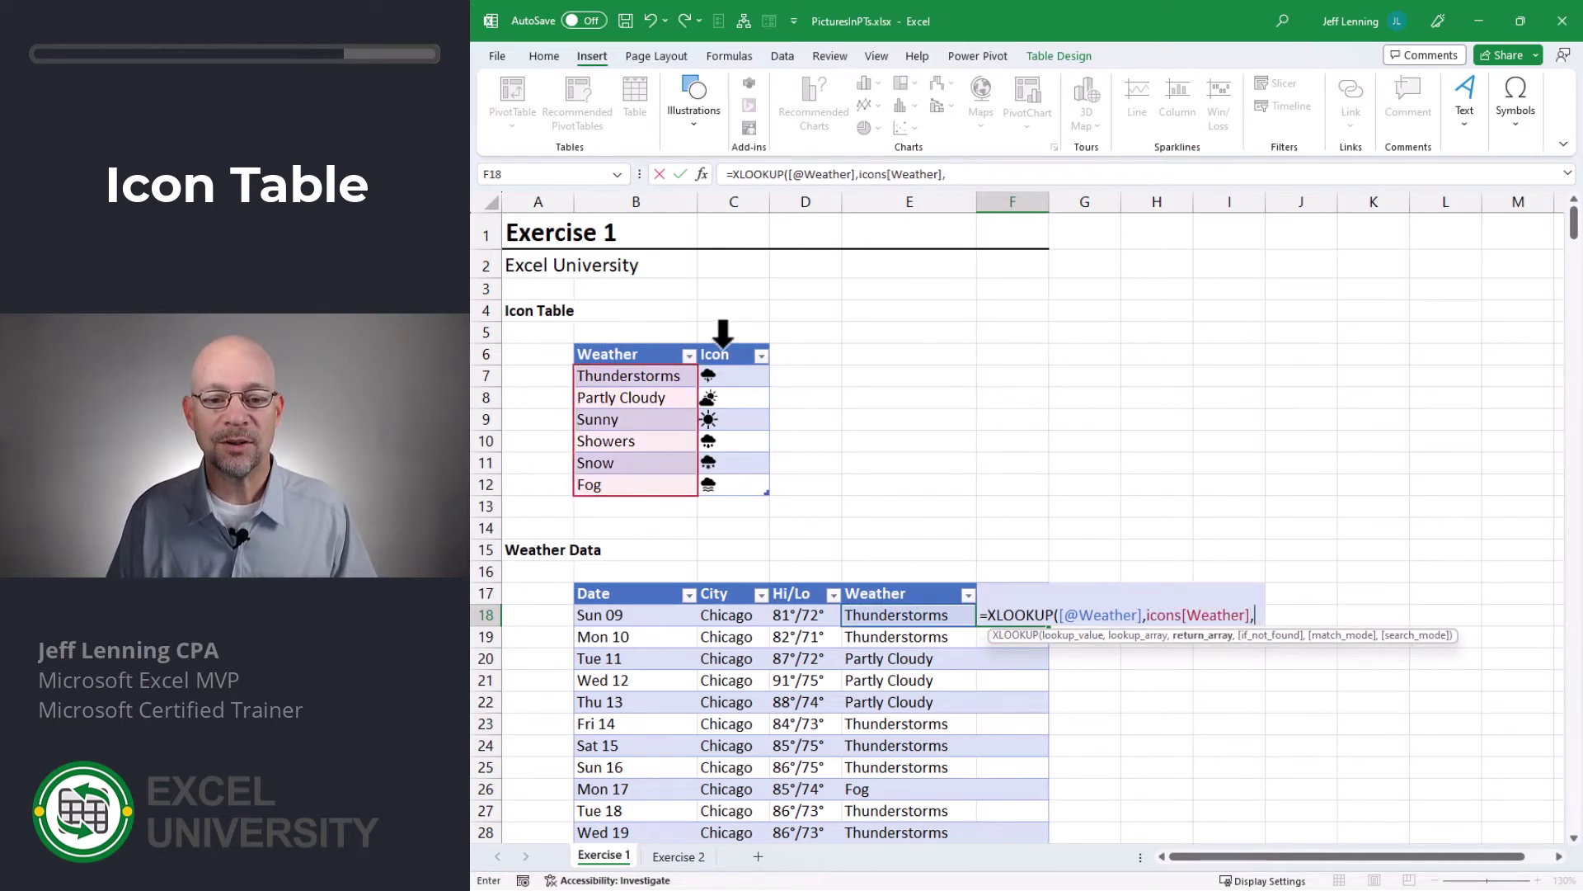
pyautogui.write(',')
pyautogui.click(723, 340)
pyautogui.write(')')
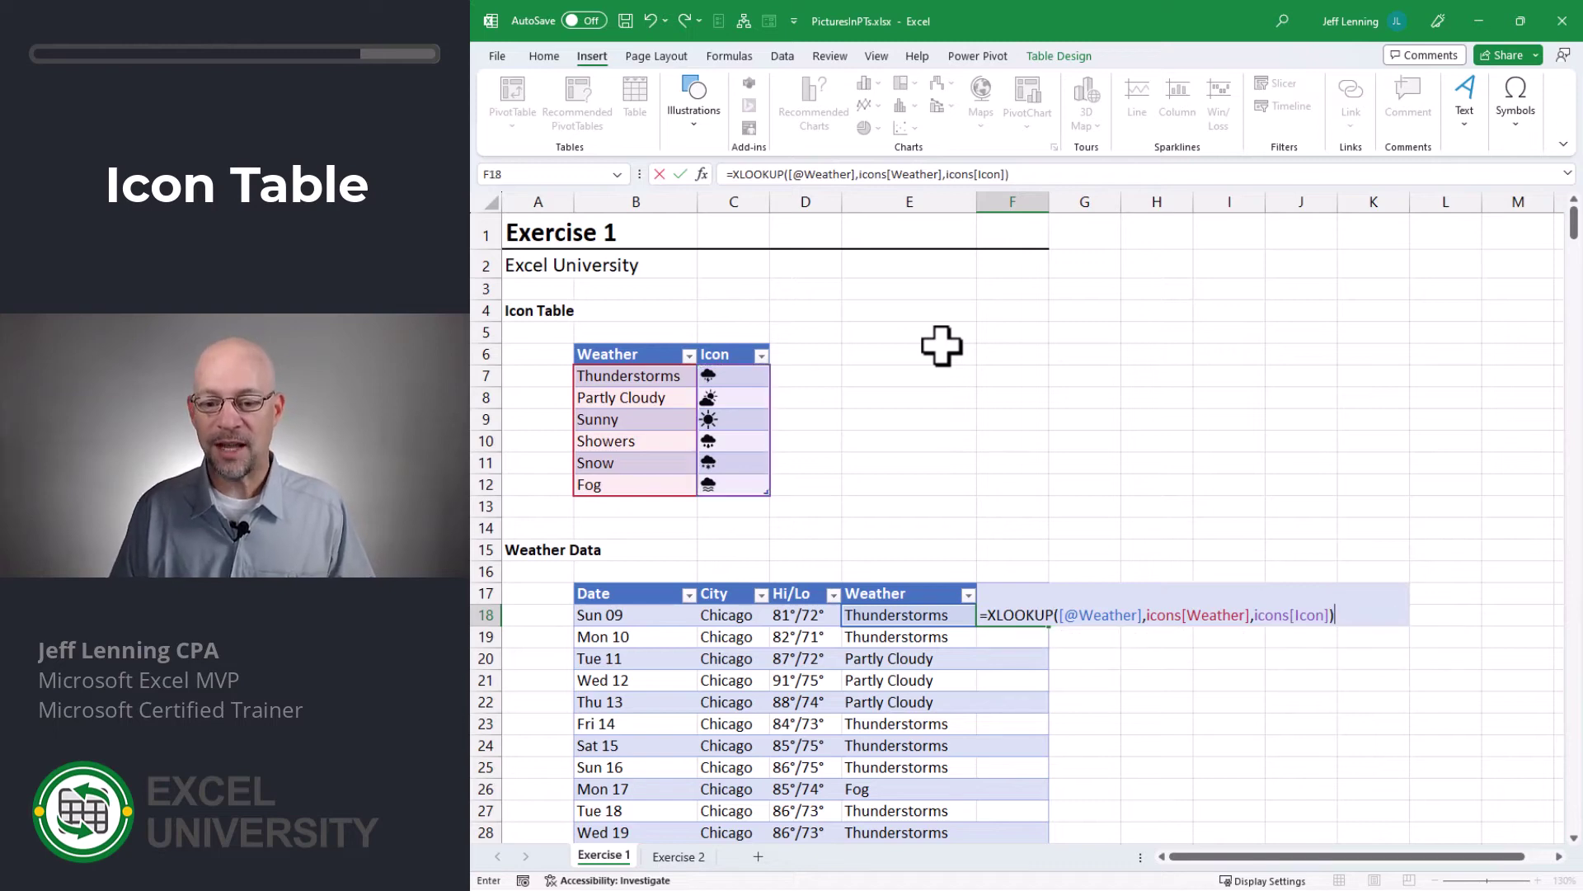
pyautogui.press('Return')
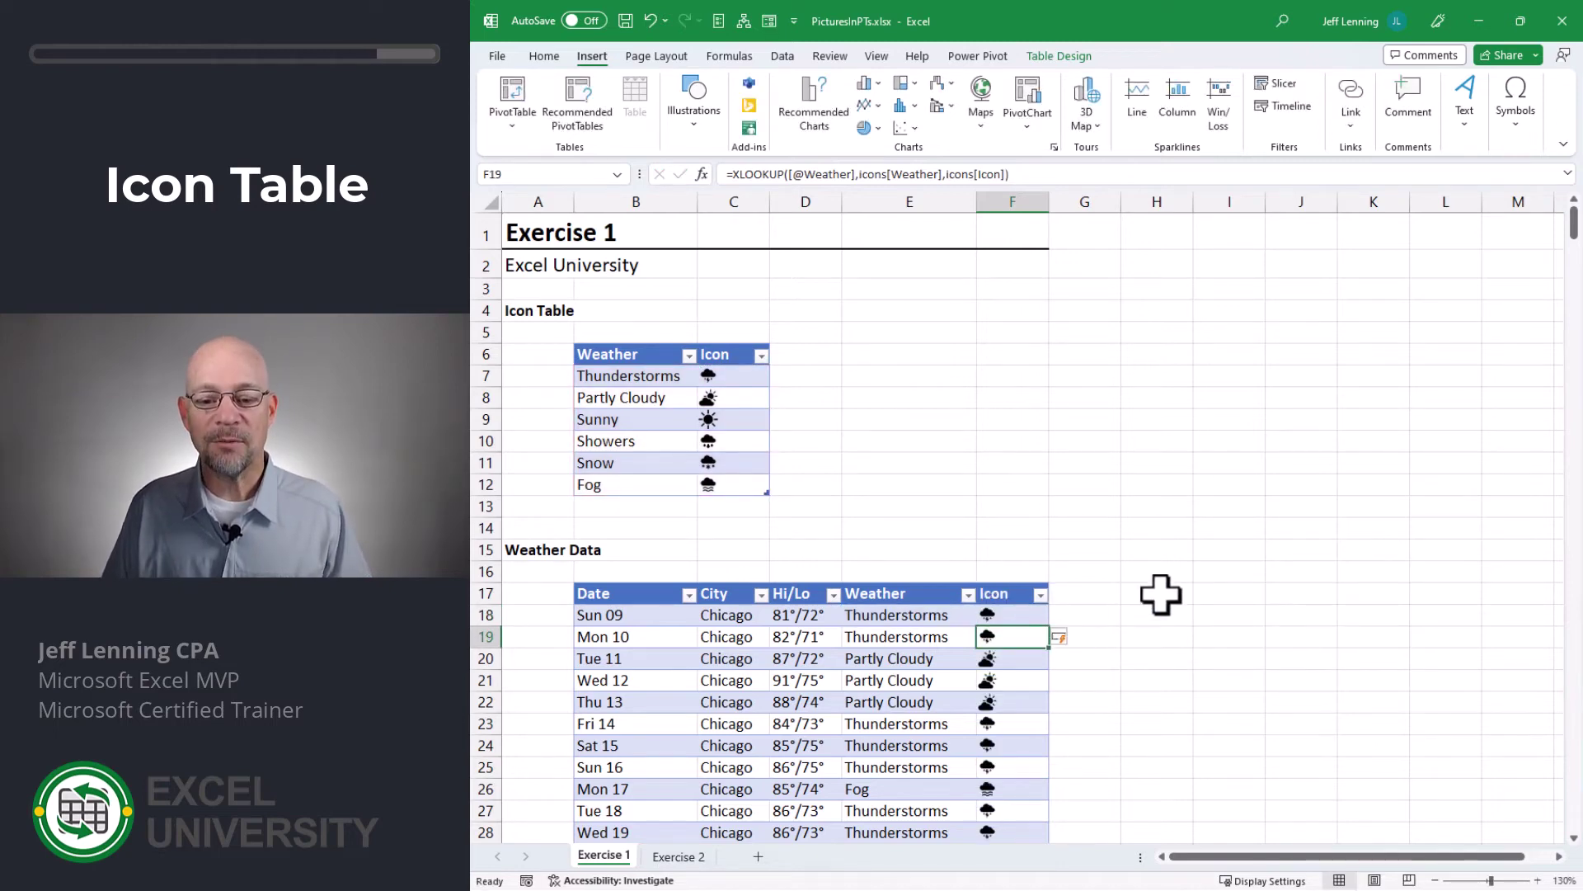
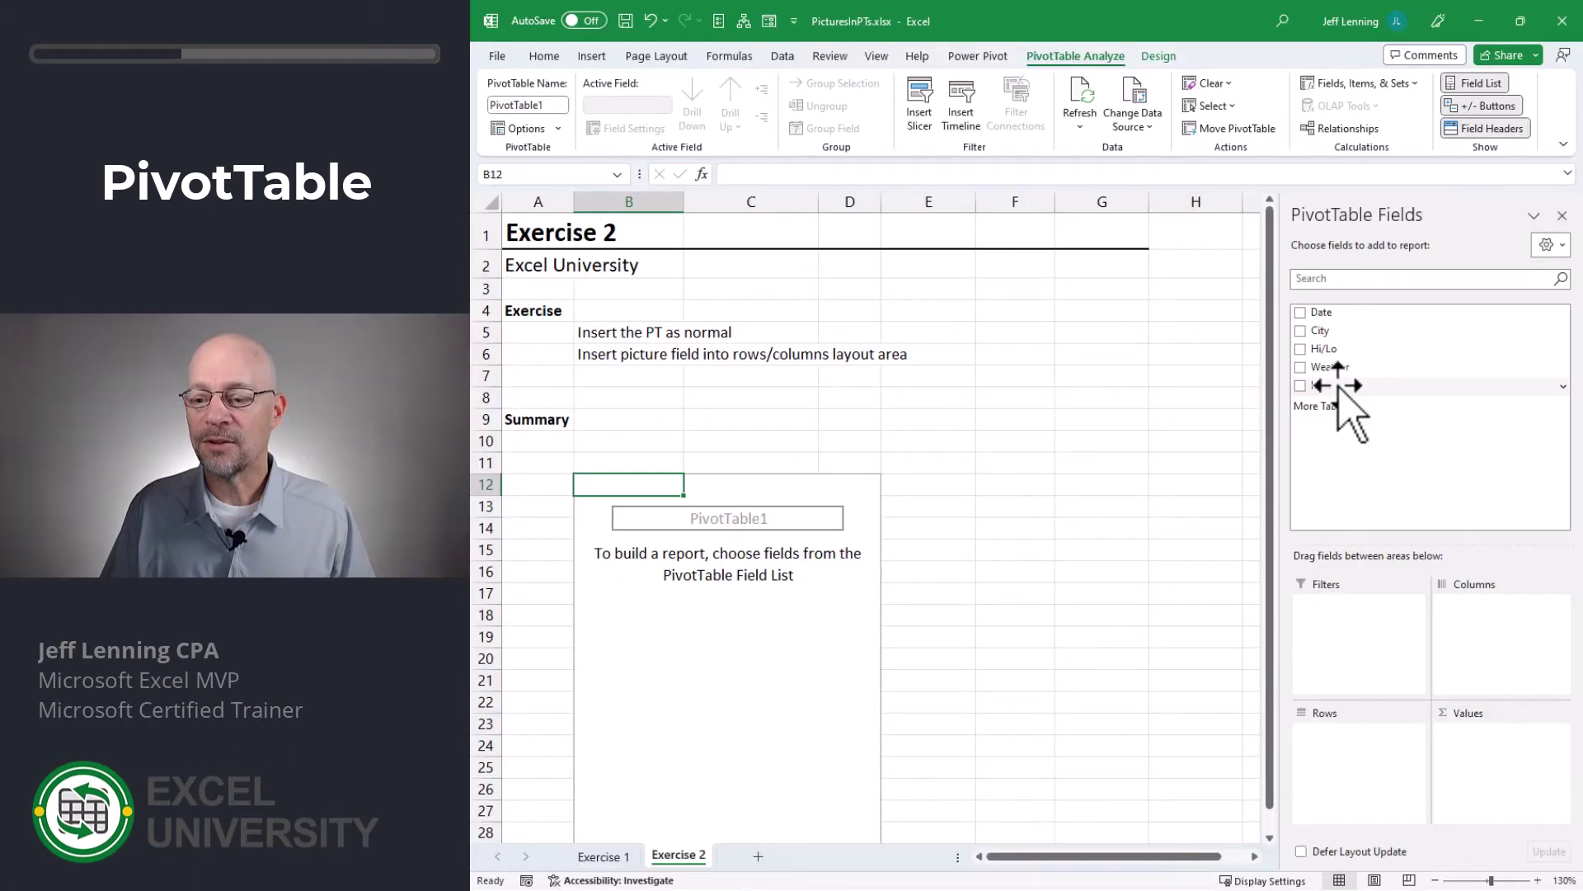
# Step: Lay out the Exercise 2 PivotTable with Icon then Weather in rows, City in columns and a count of Date as values
pyautogui.moveTo(1340, 387); pyautogui.dragTo(1361, 779)
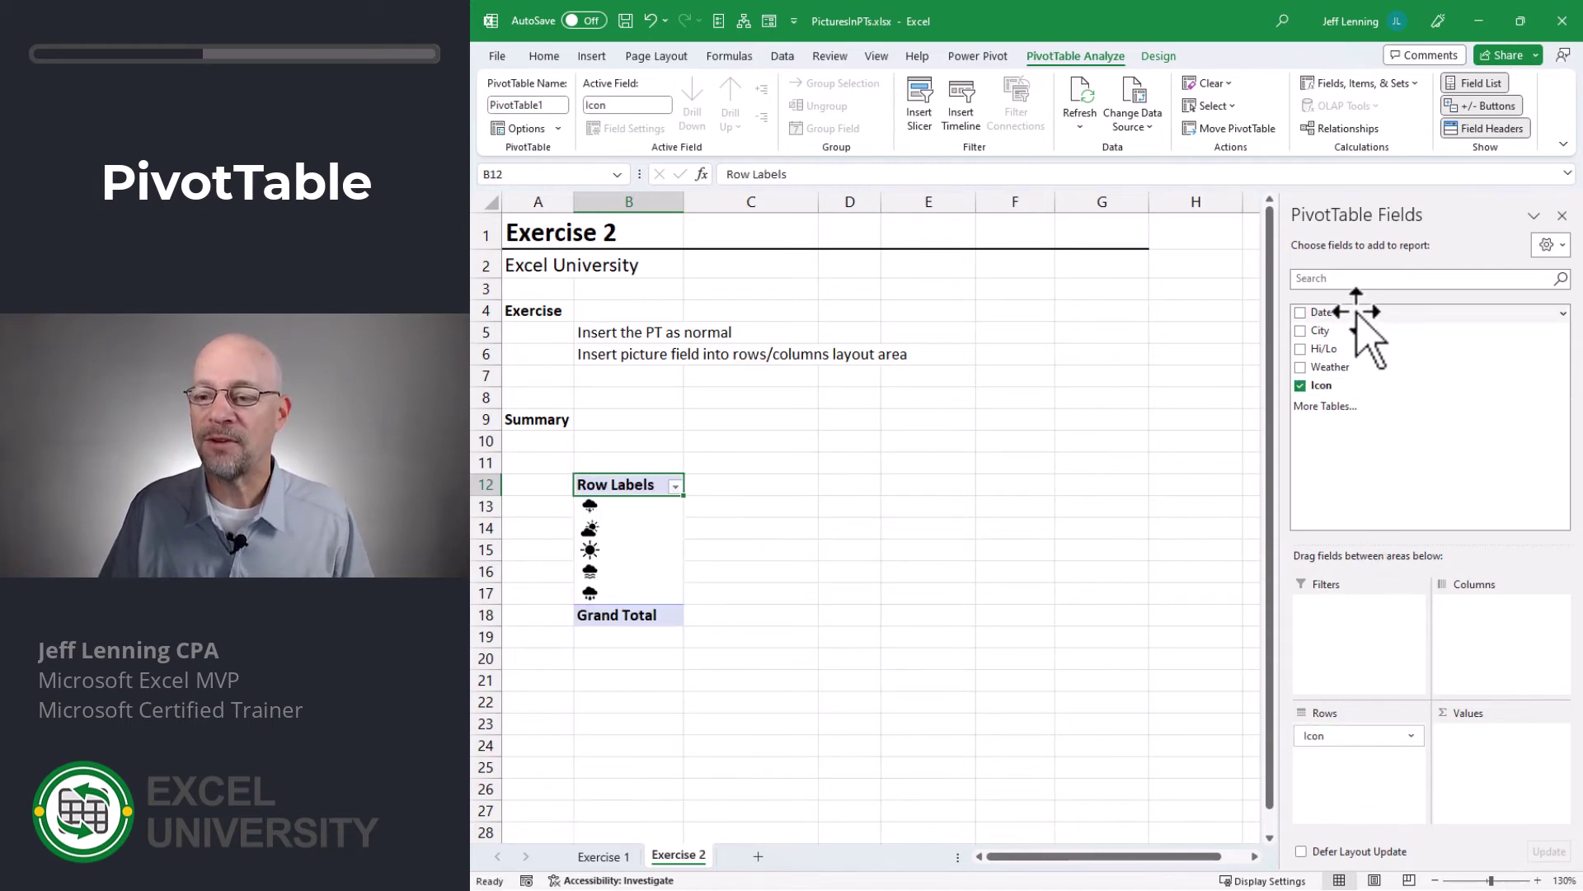
pyautogui.moveTo(1360, 318); pyautogui.dragTo(1506, 779)
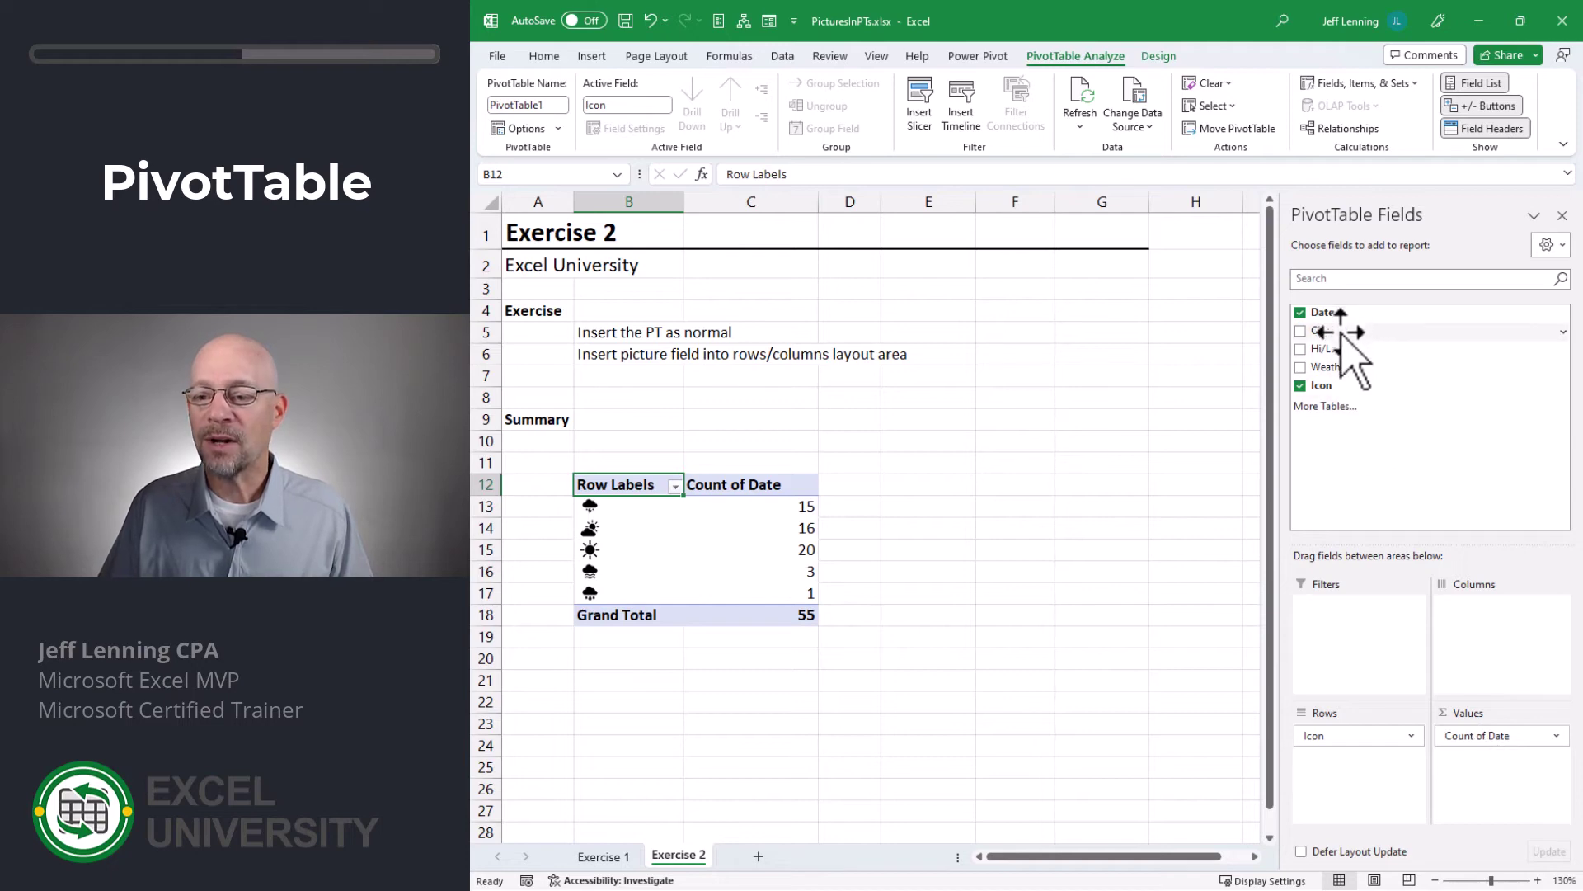
pyautogui.moveTo(1343, 328); pyautogui.dragTo(1483, 606)
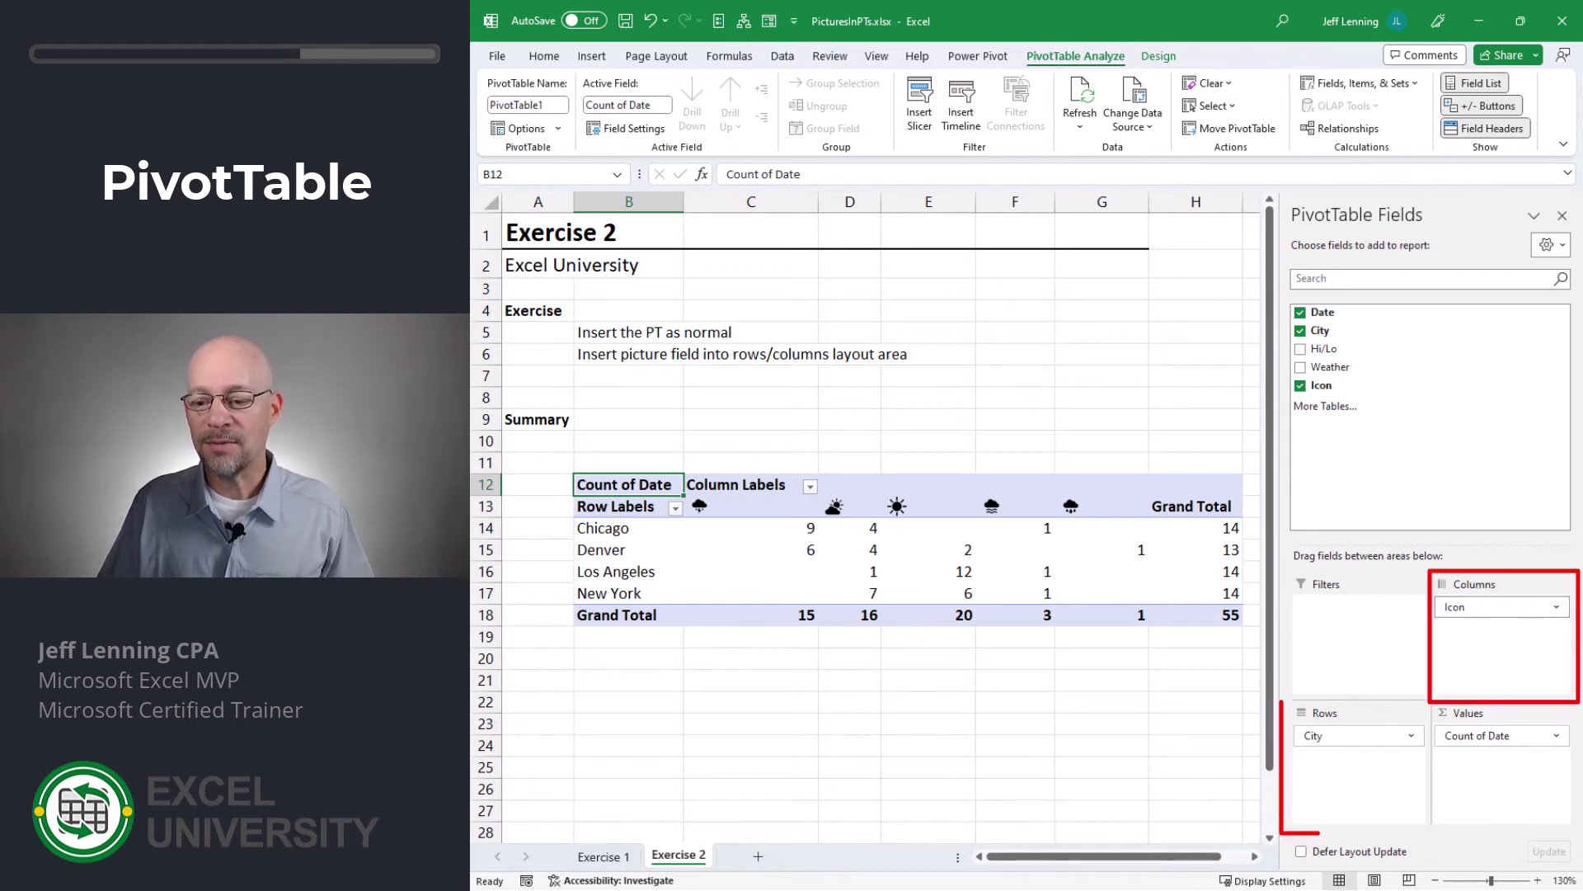
pyautogui.moveTo(1356, 735); pyautogui.dragTo(1398, 812)
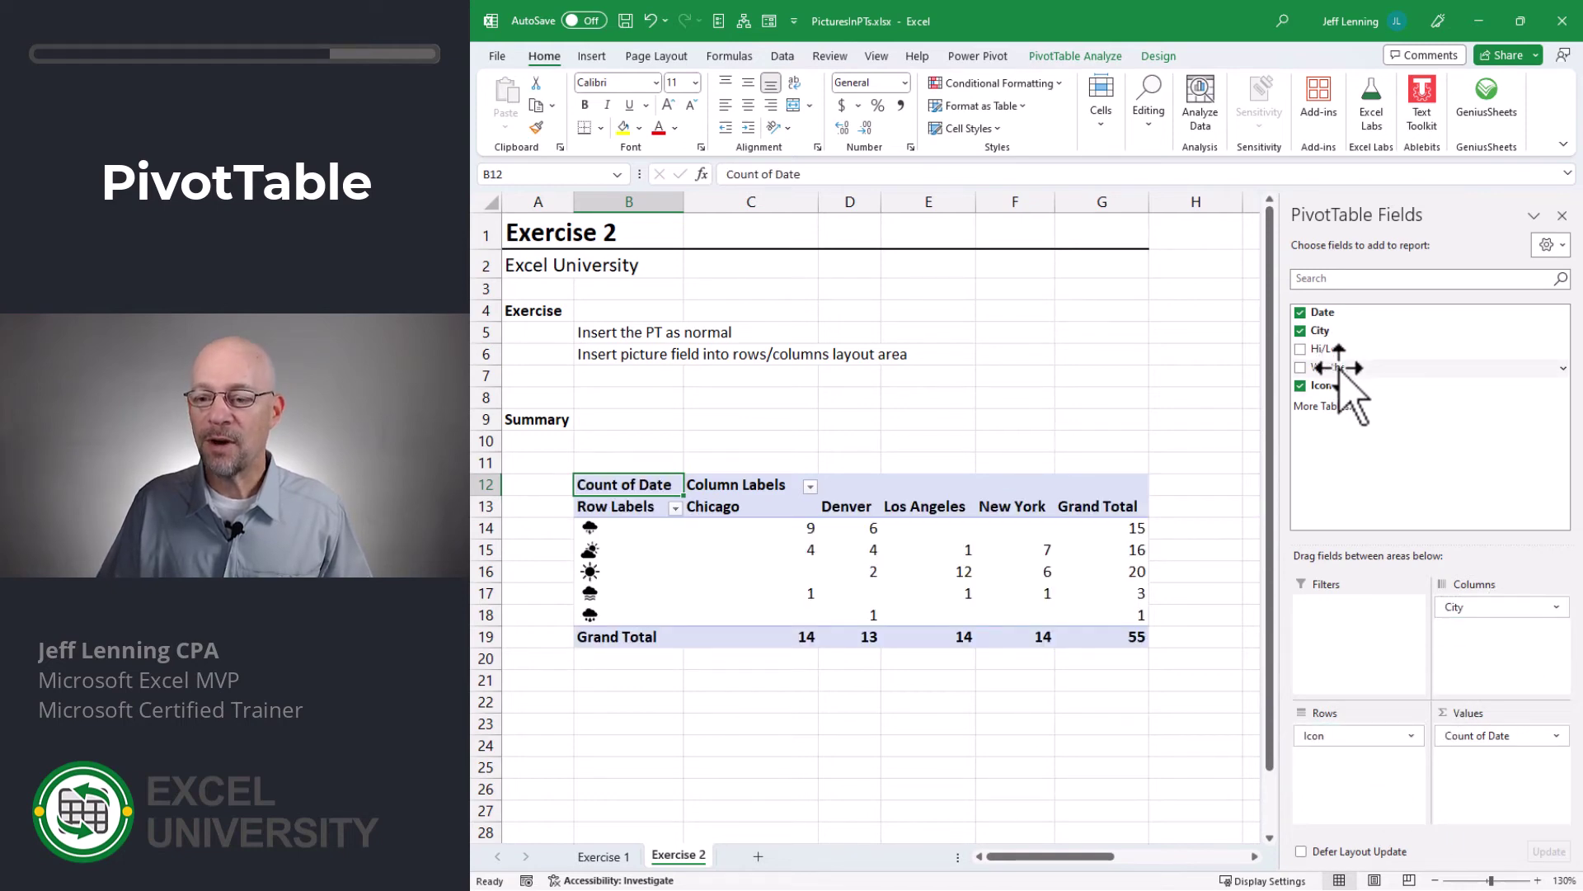
pyautogui.moveTo(1339, 367); pyautogui.dragTo(1340, 607)
pyautogui.moveTo(1341, 741); pyautogui.dragTo(1341, 741)
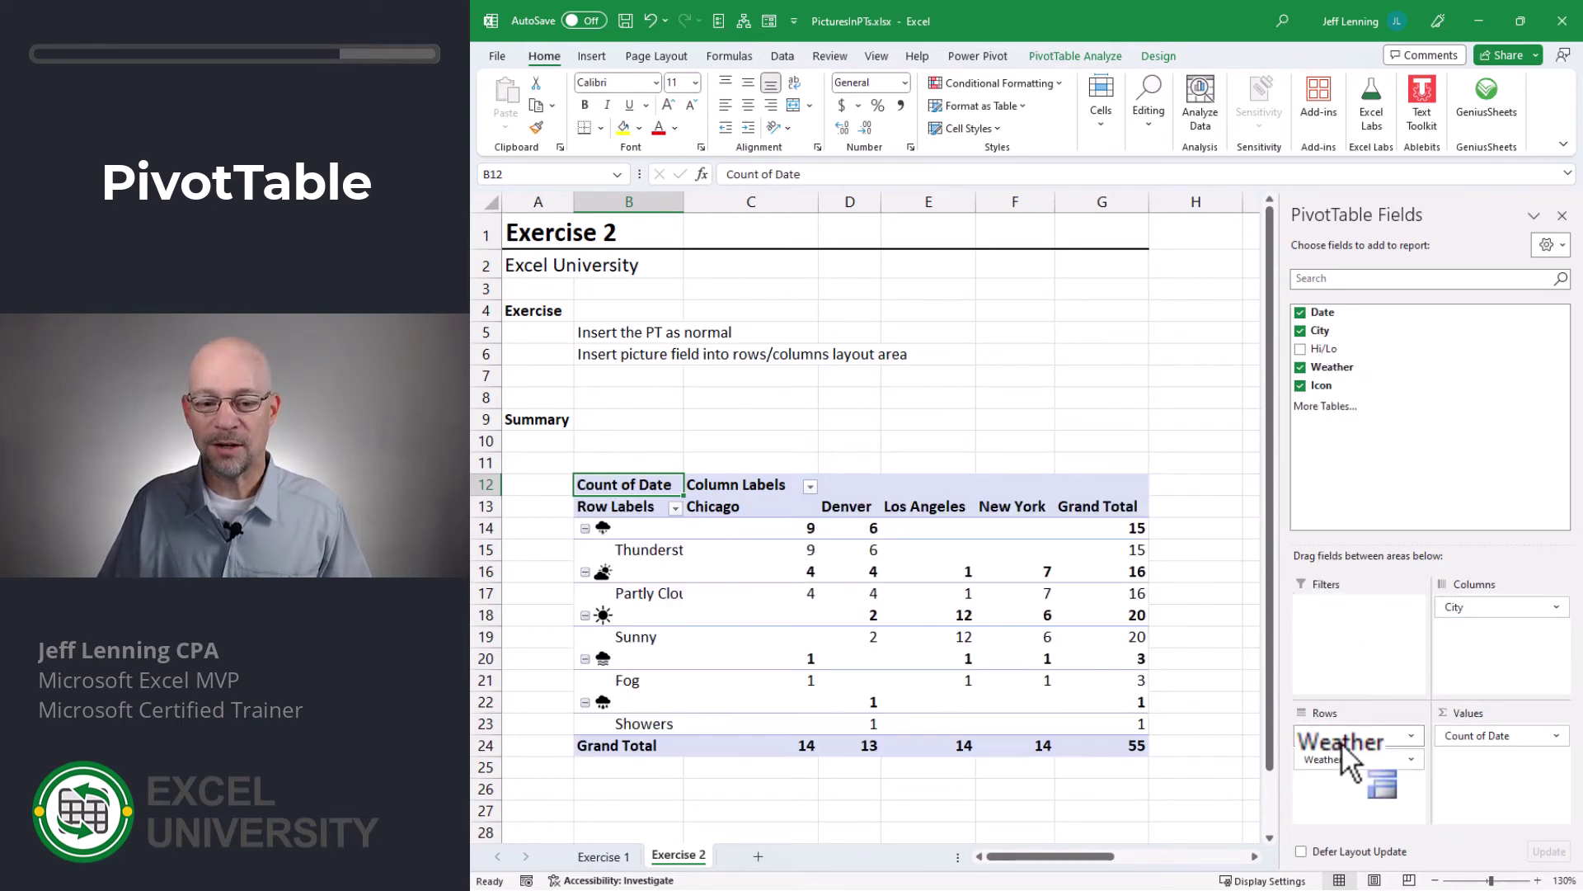
# Step: Show the PivotTable in tabular form and remove its subtotals
pyautogui.click(1157, 56)
pyautogui.click(612, 128)
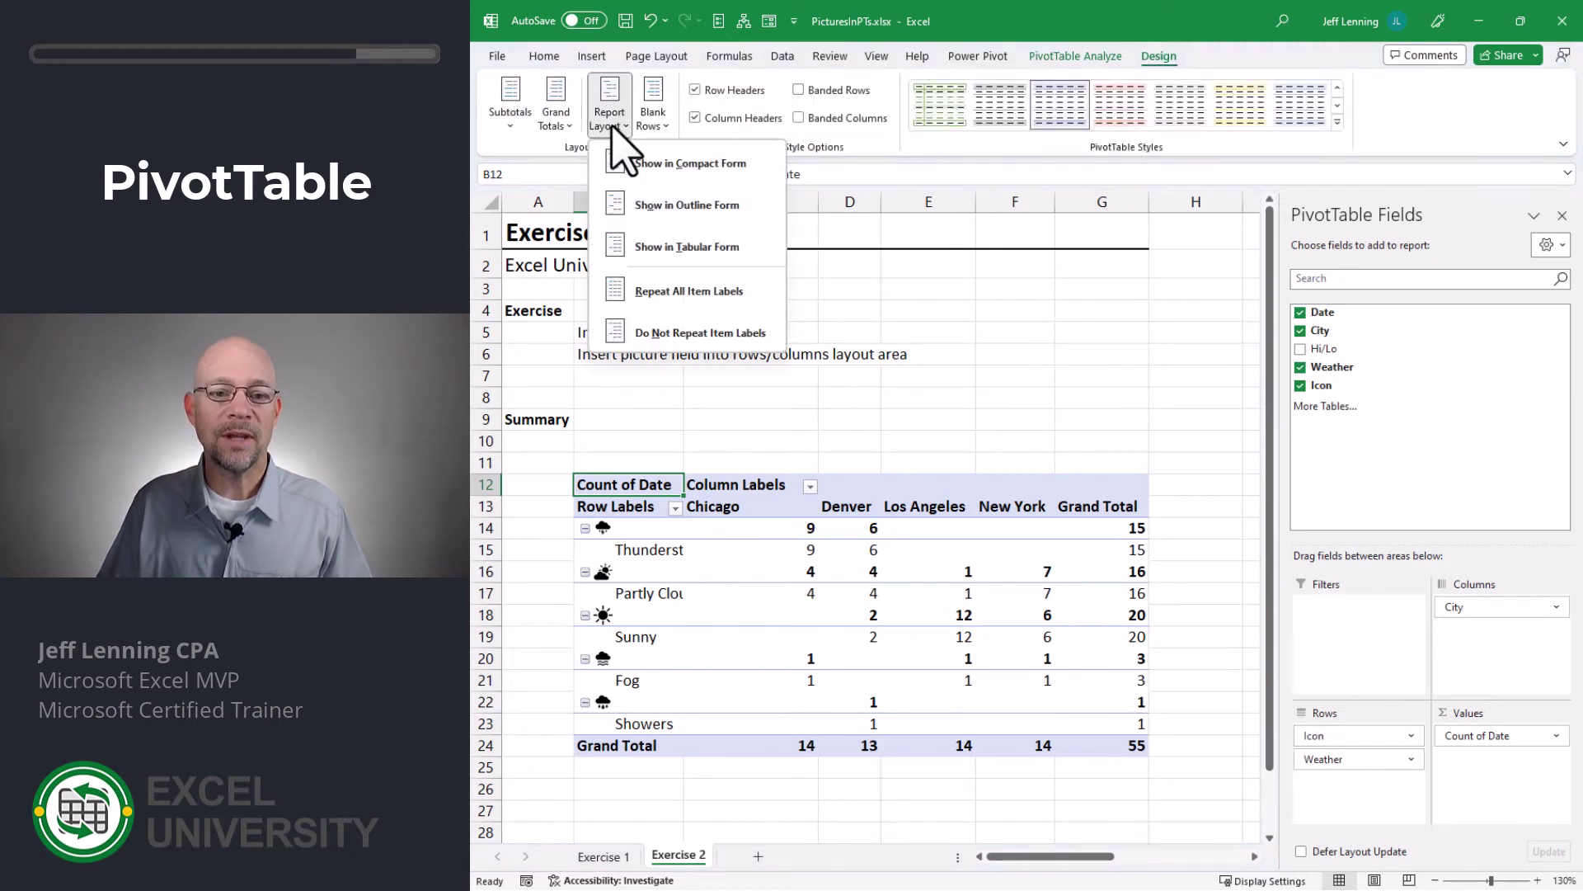
pyautogui.click(671, 255)
pyautogui.click(518, 124)
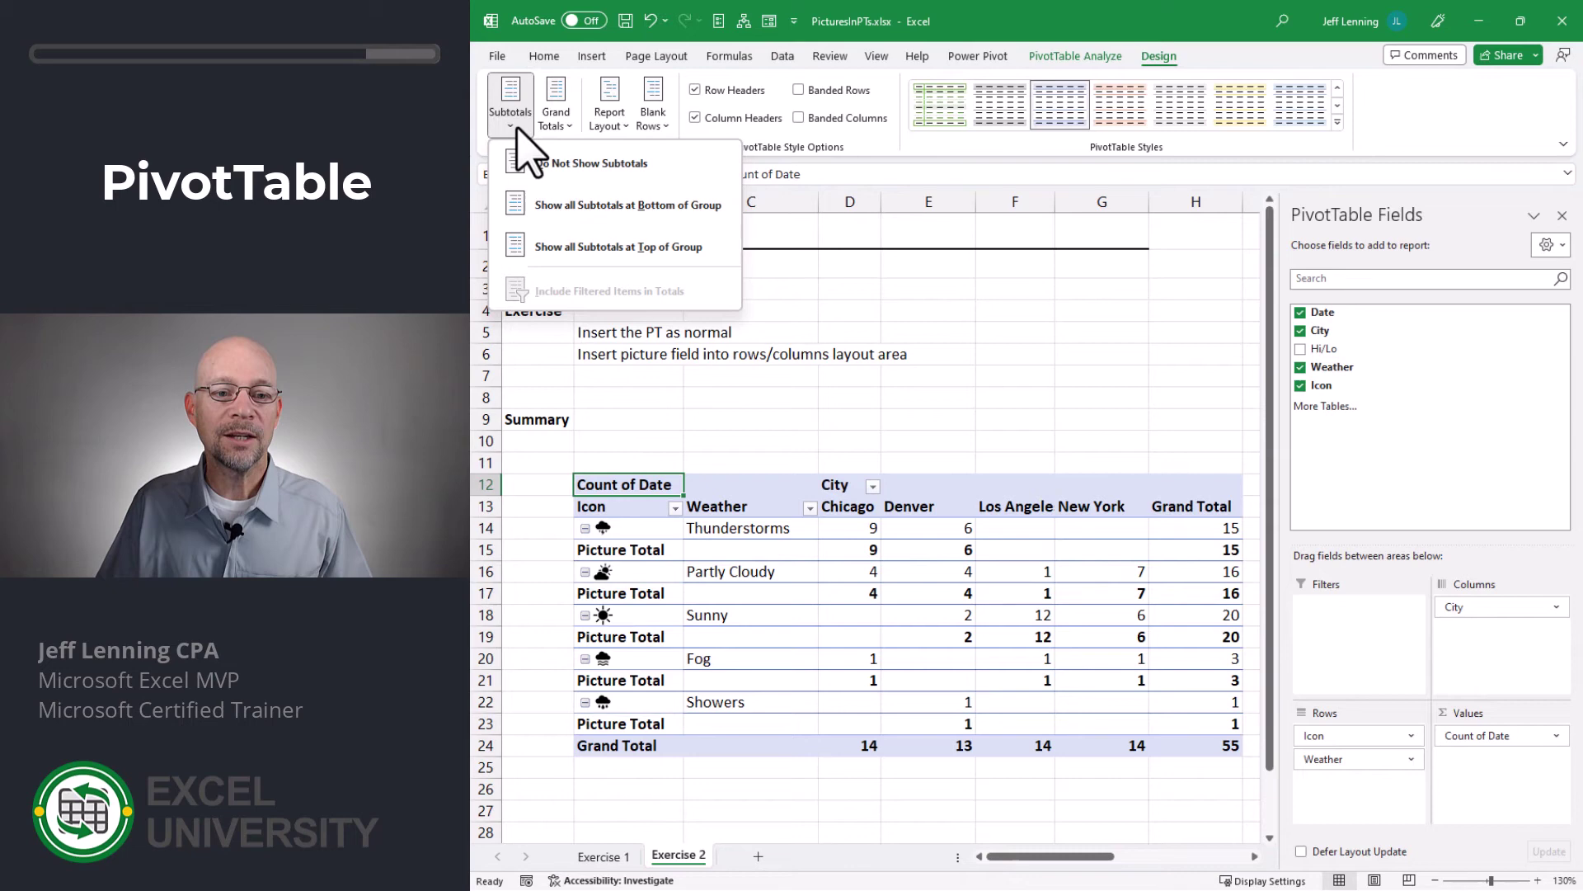
pyautogui.click(535, 165)
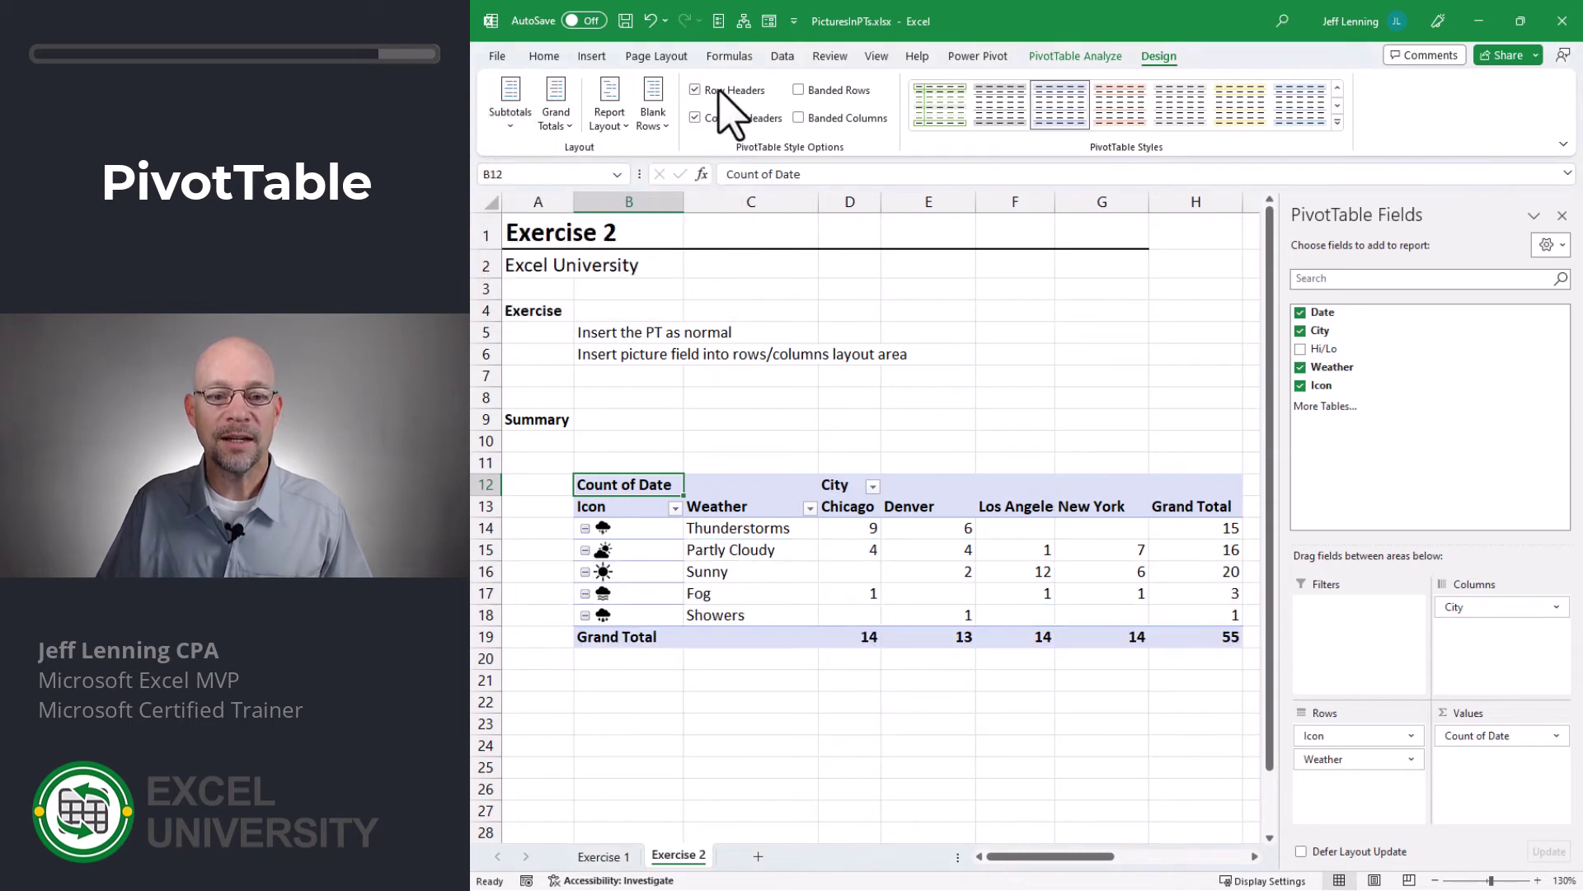
# Step: Hide the expand/collapse buttons in the Exercise 2 weather PivotTable
pyautogui.click(1075, 55)
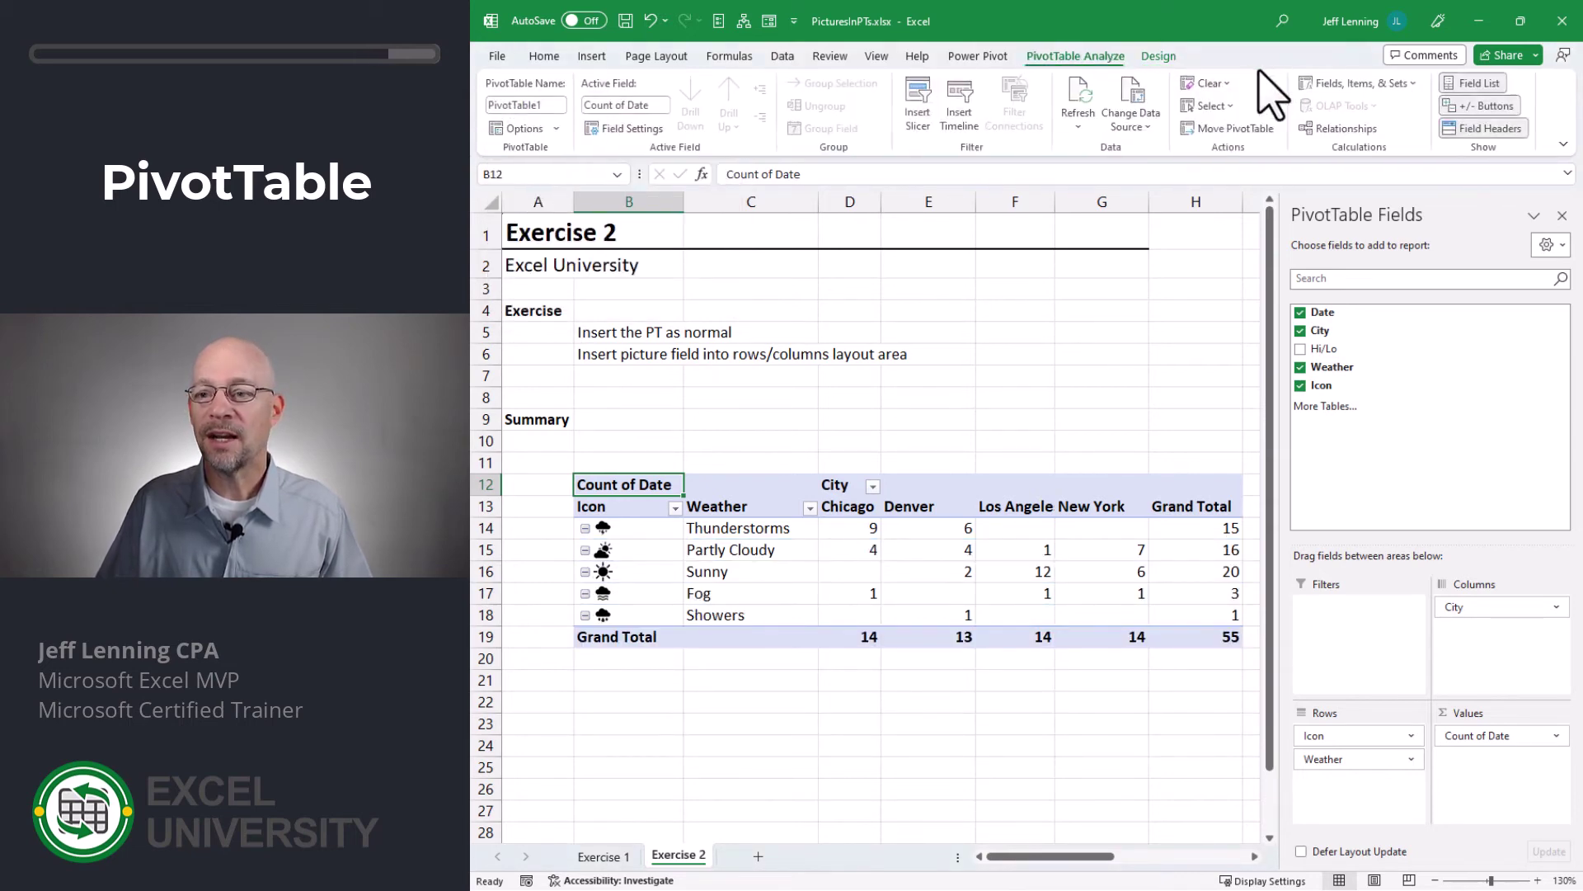
pyautogui.click(1464, 106)
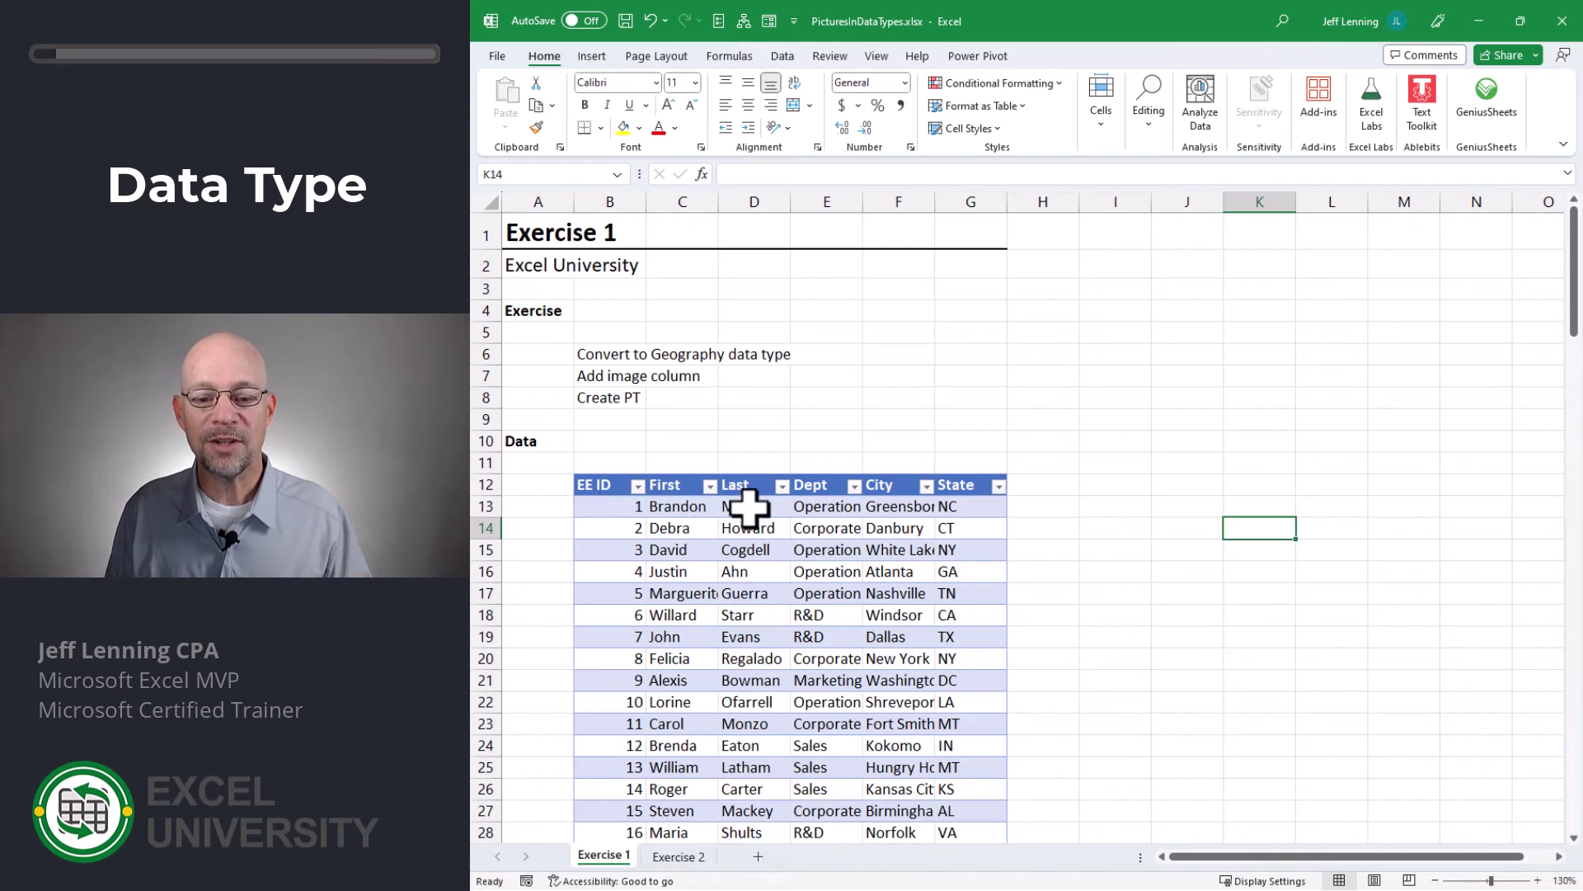
# Step: Convert the State column of the Exercise 1 employee table in PicturesInDataTypes.xlsx to the Geography data type
pyautogui.moveTo(795, 505); pyautogui.dragTo(870, 608)
pyautogui.click(911, 526)
pyautogui.click(962, 503)
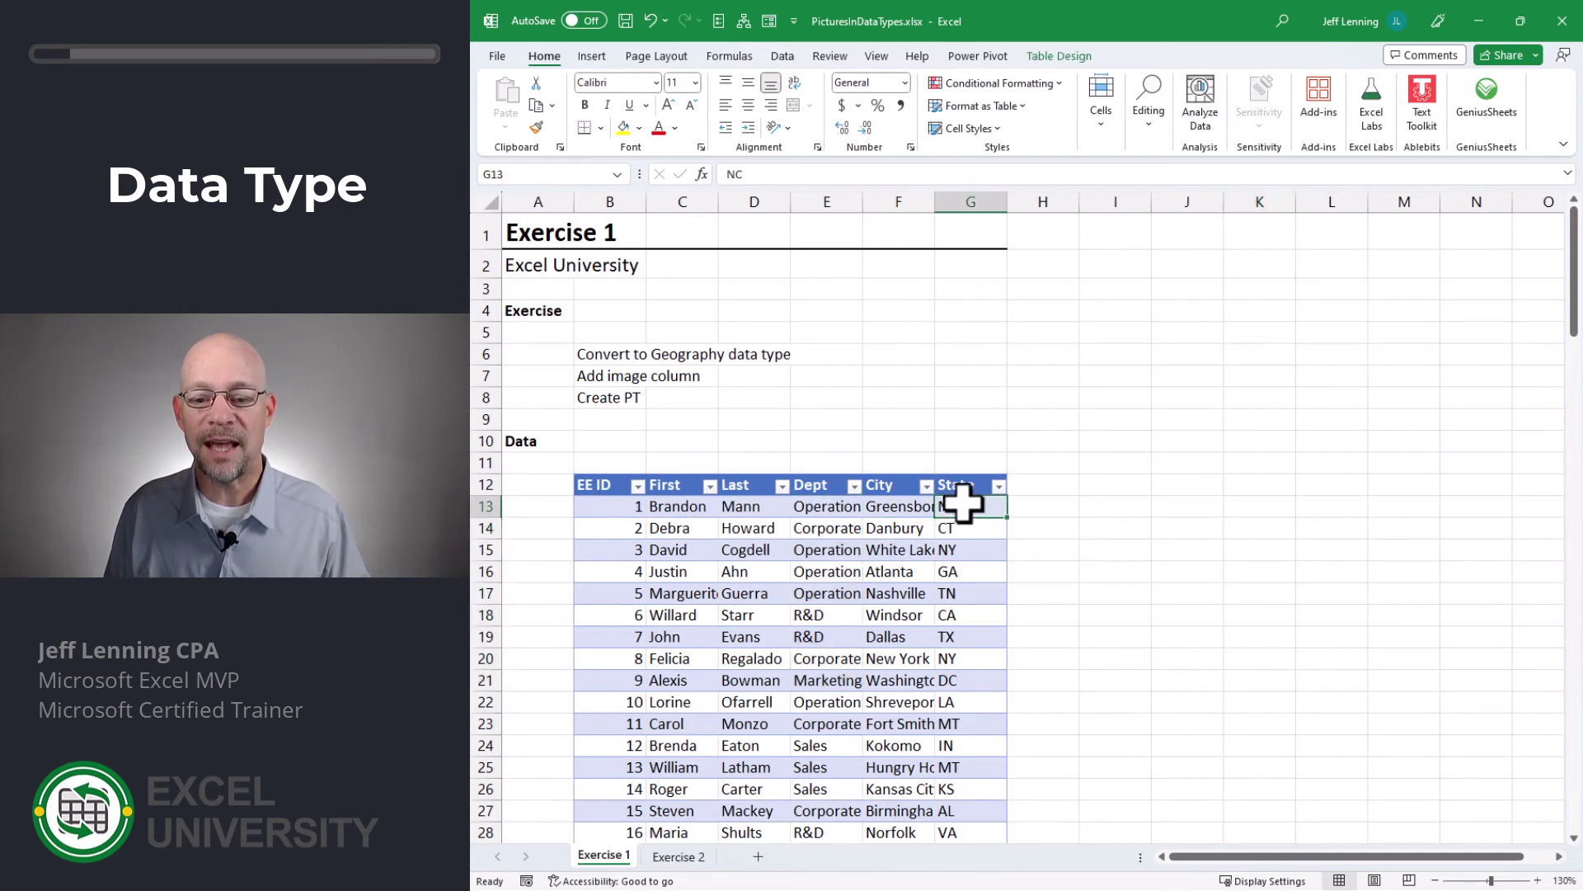
pyautogui.press('Left')
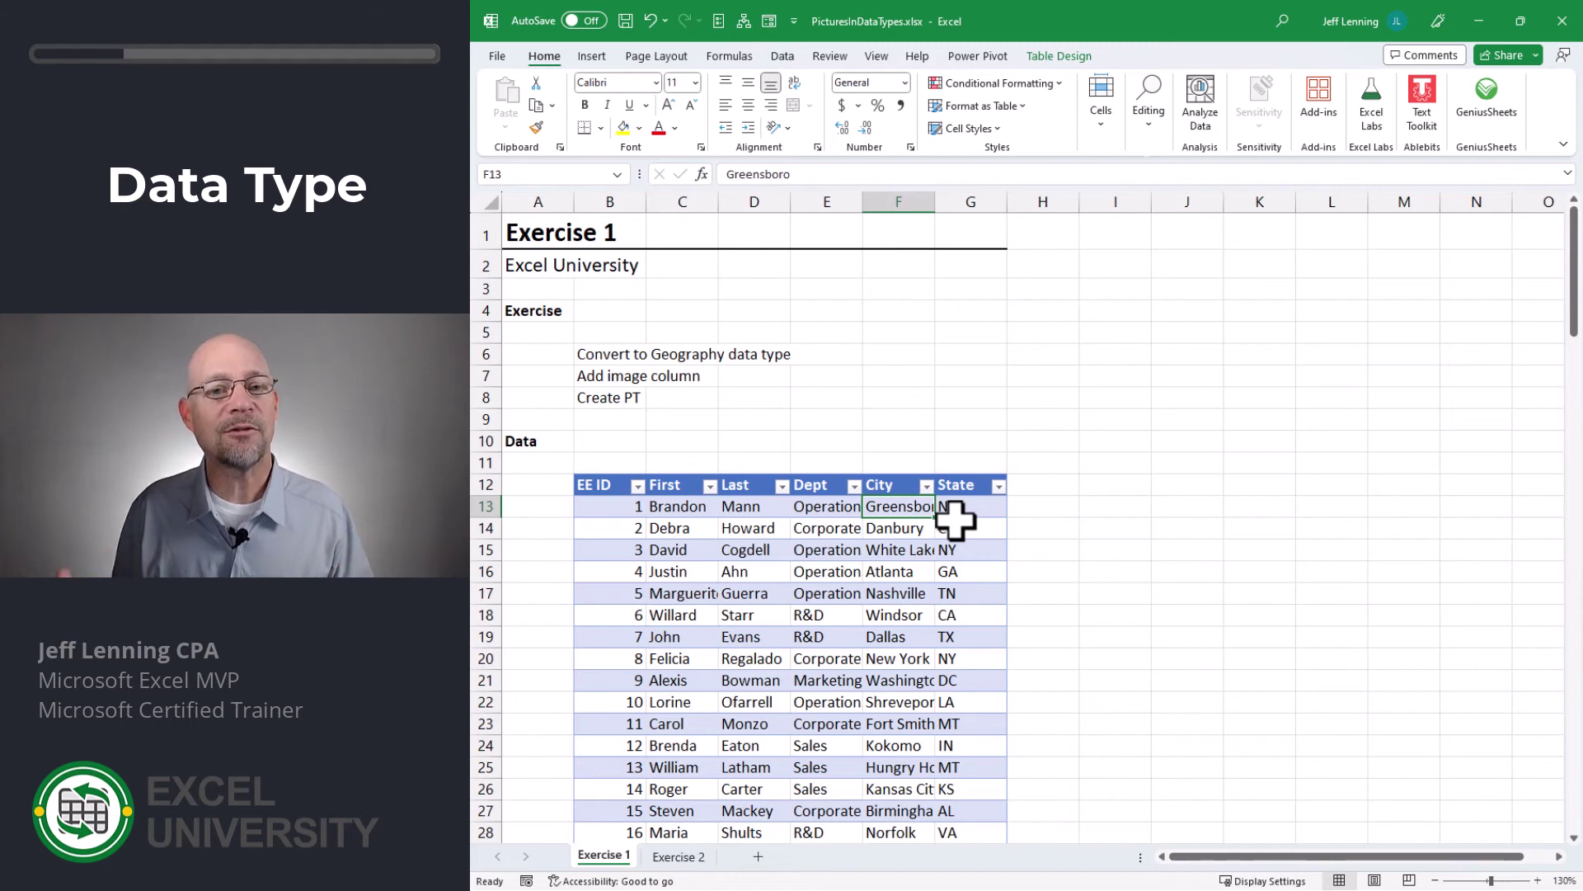
pyautogui.click(967, 511)
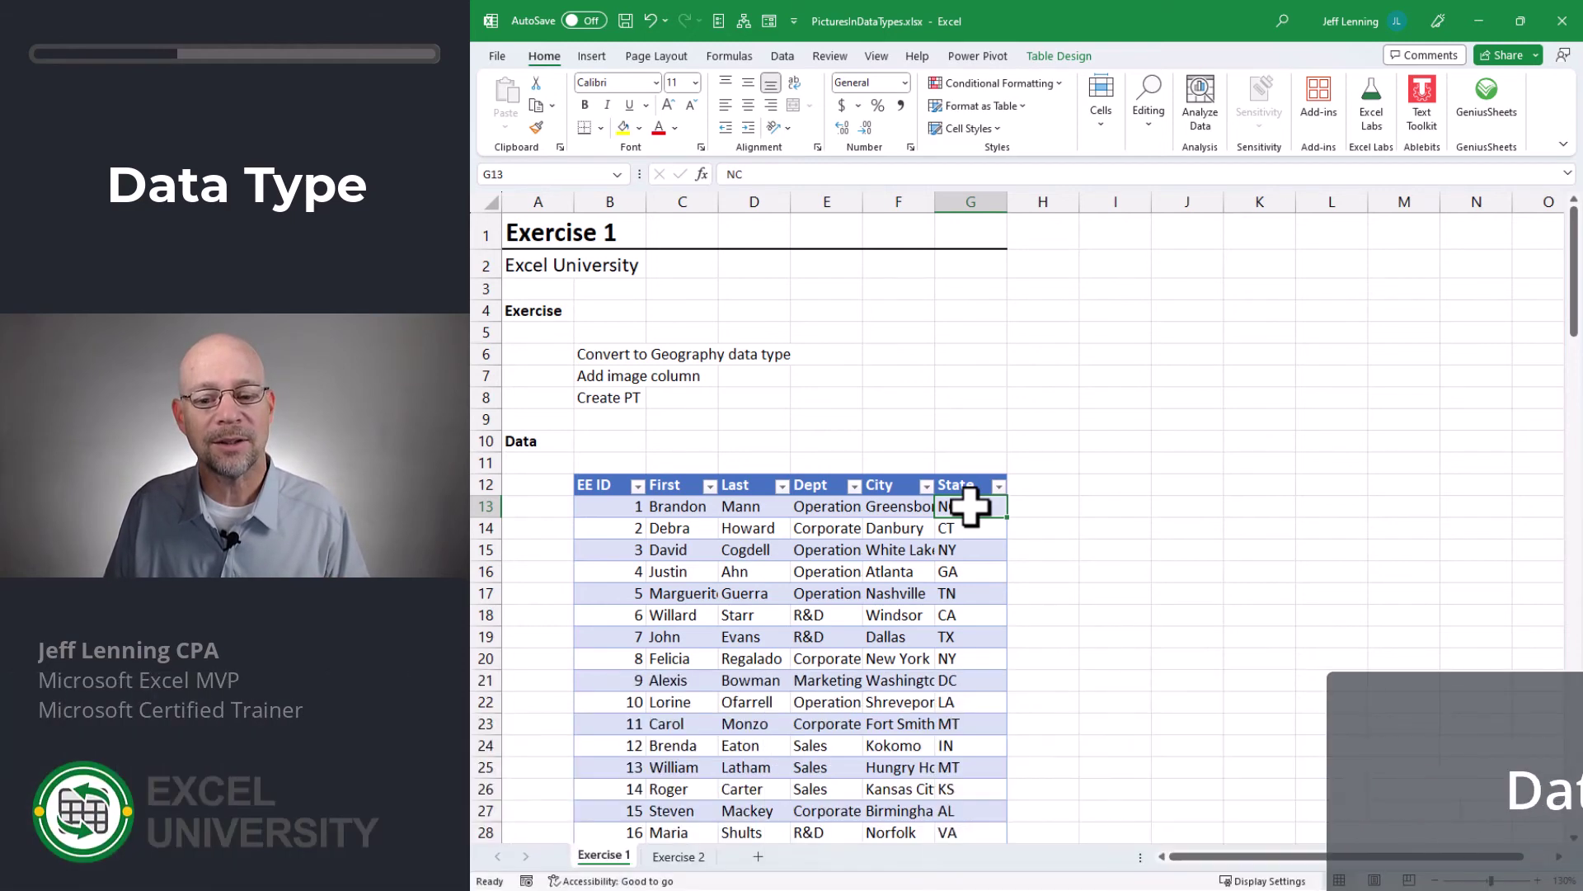
pyautogui.click(968, 478)
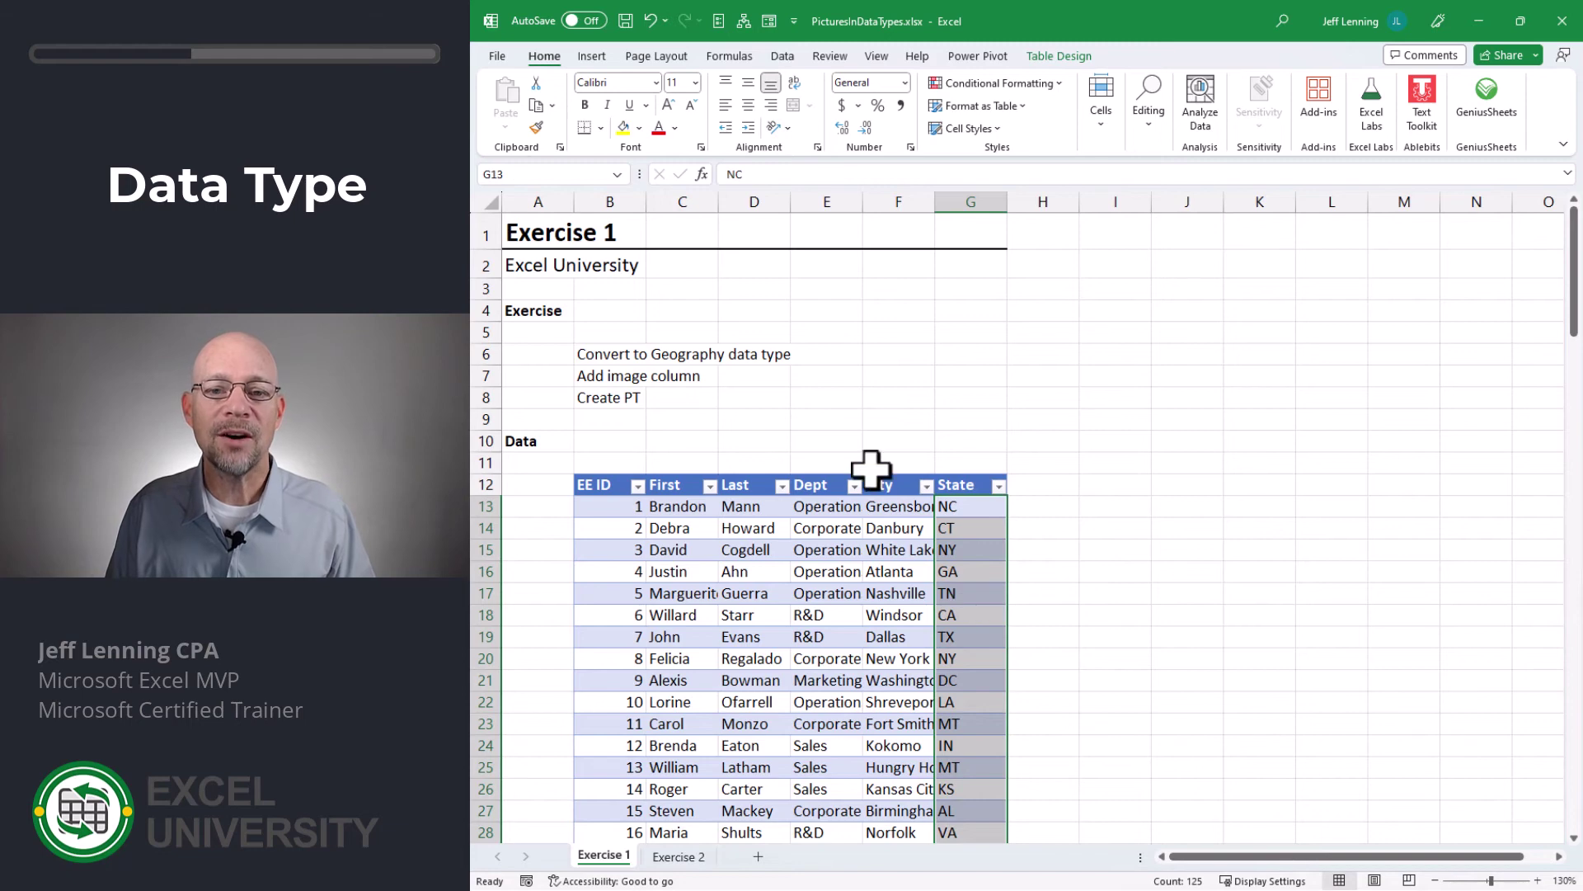
pyautogui.click(782, 56)
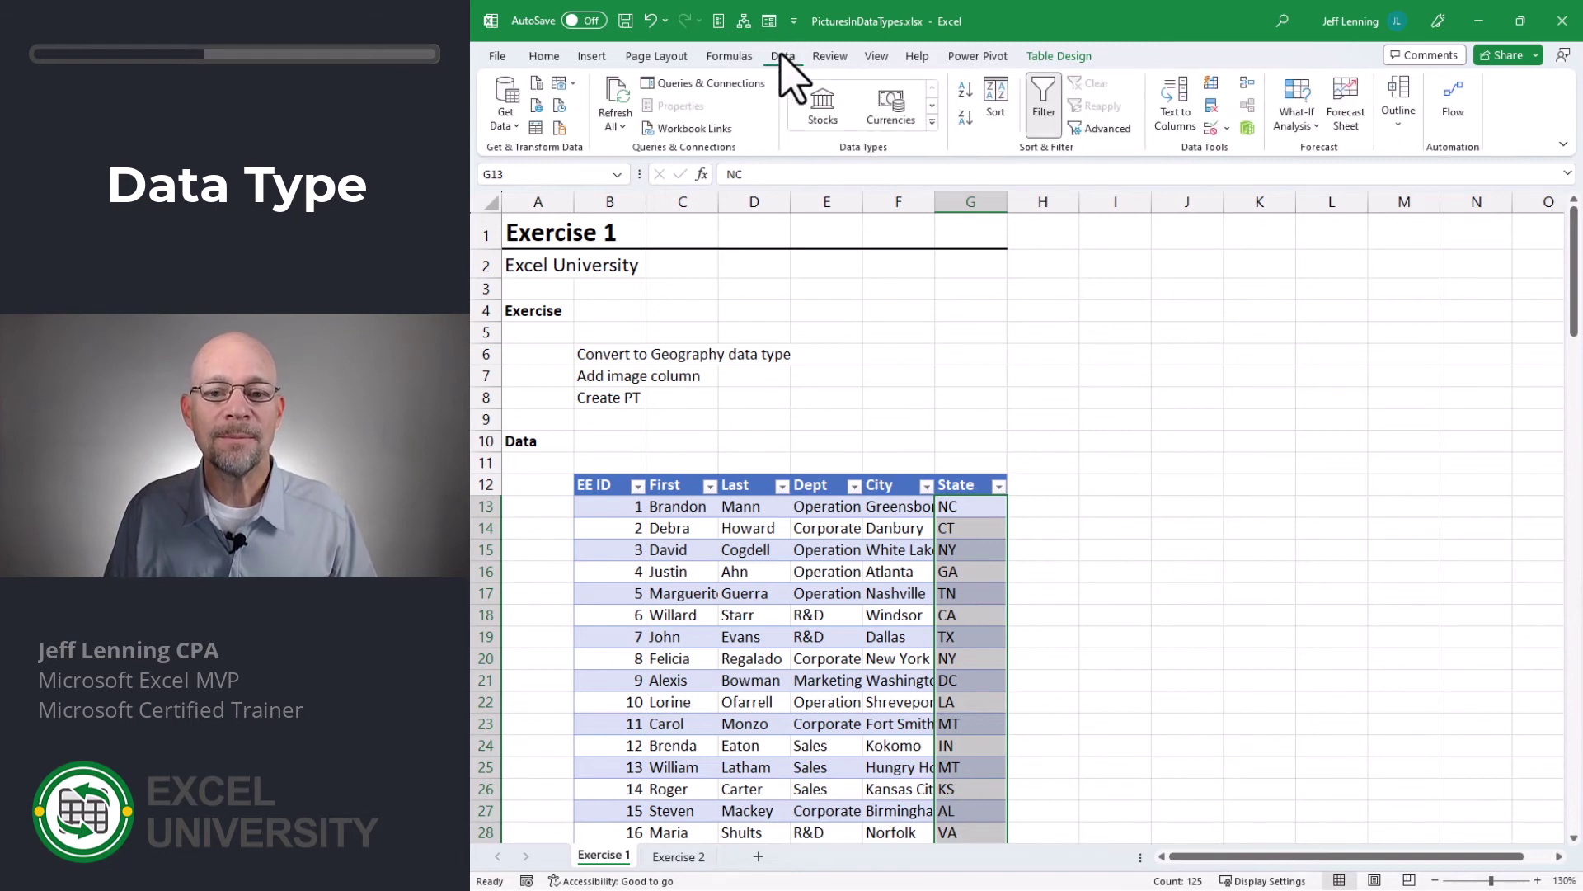
pyautogui.click(930, 122)
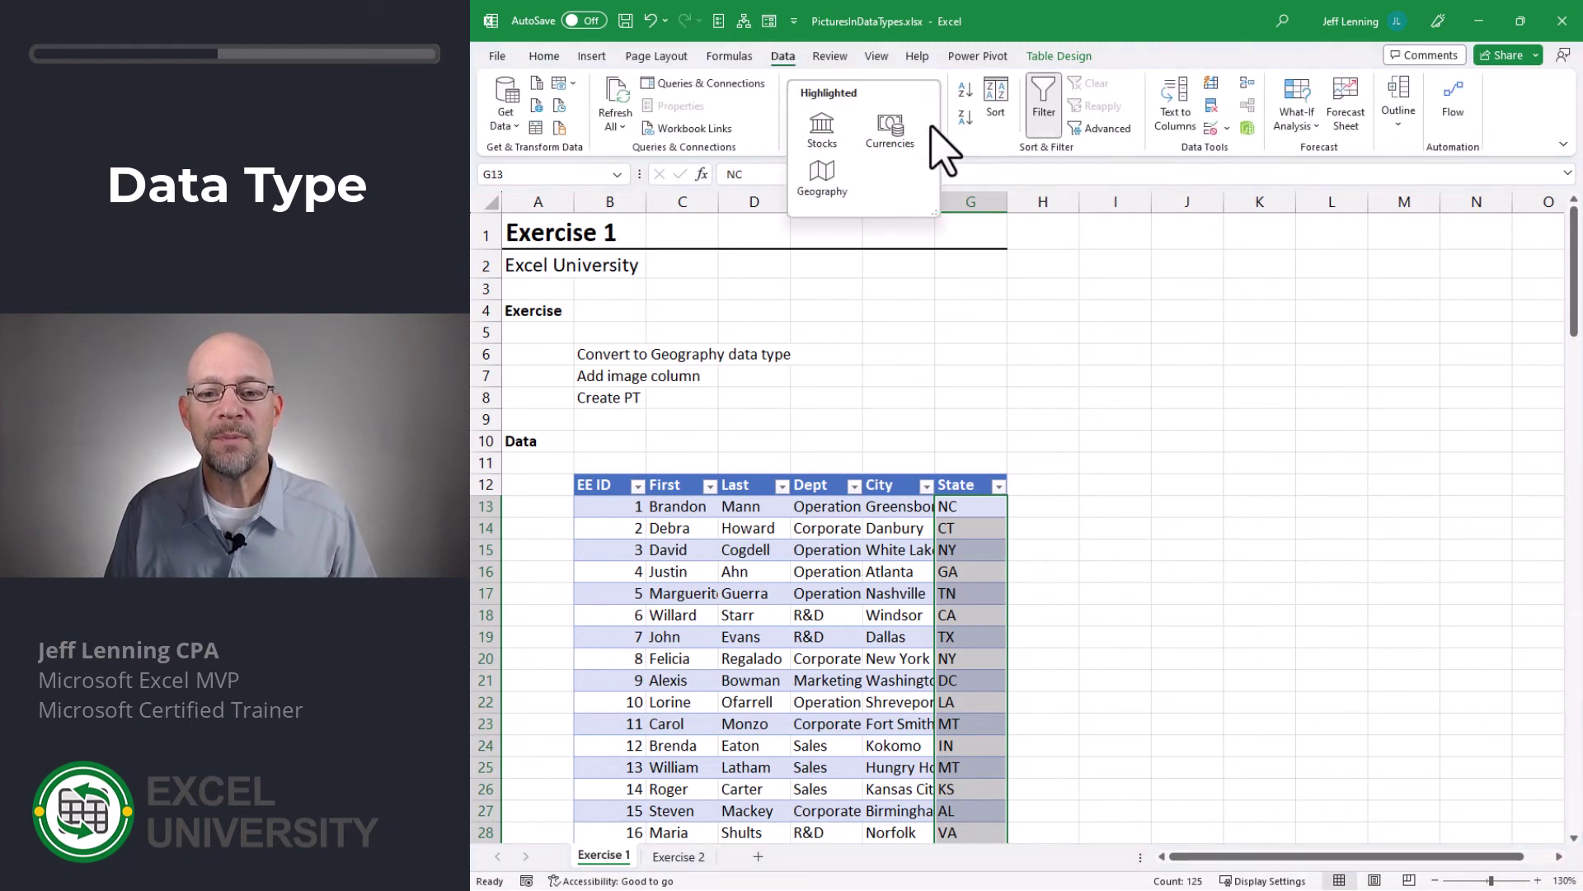
pyautogui.click(833, 186)
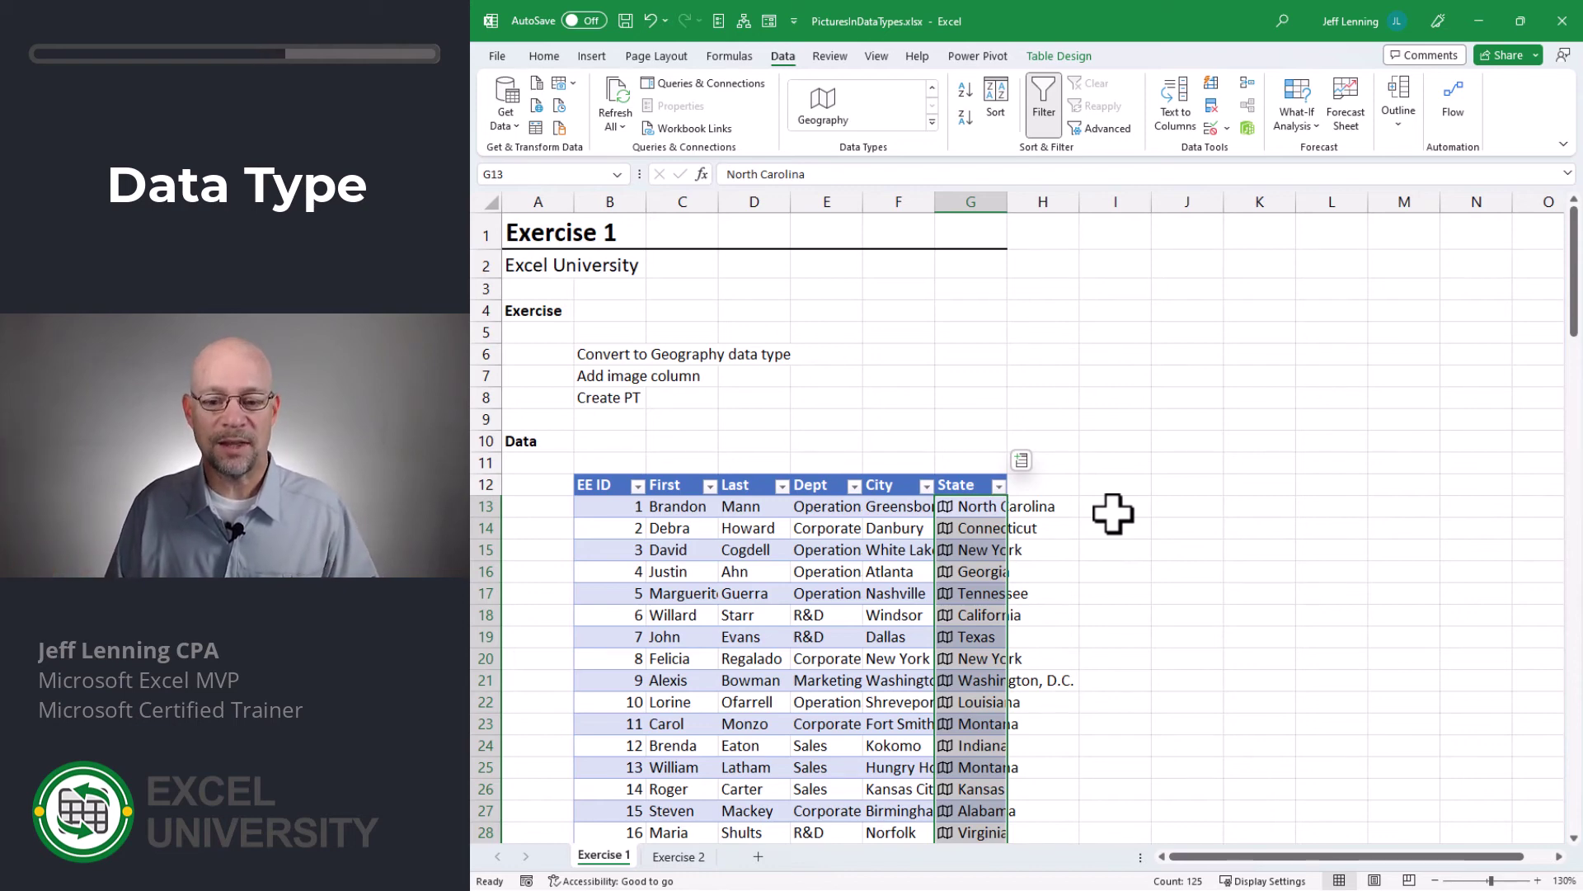
# Step: Extract the Abbreviation field from the State data type into a new table column
pyautogui.click(1021, 462)
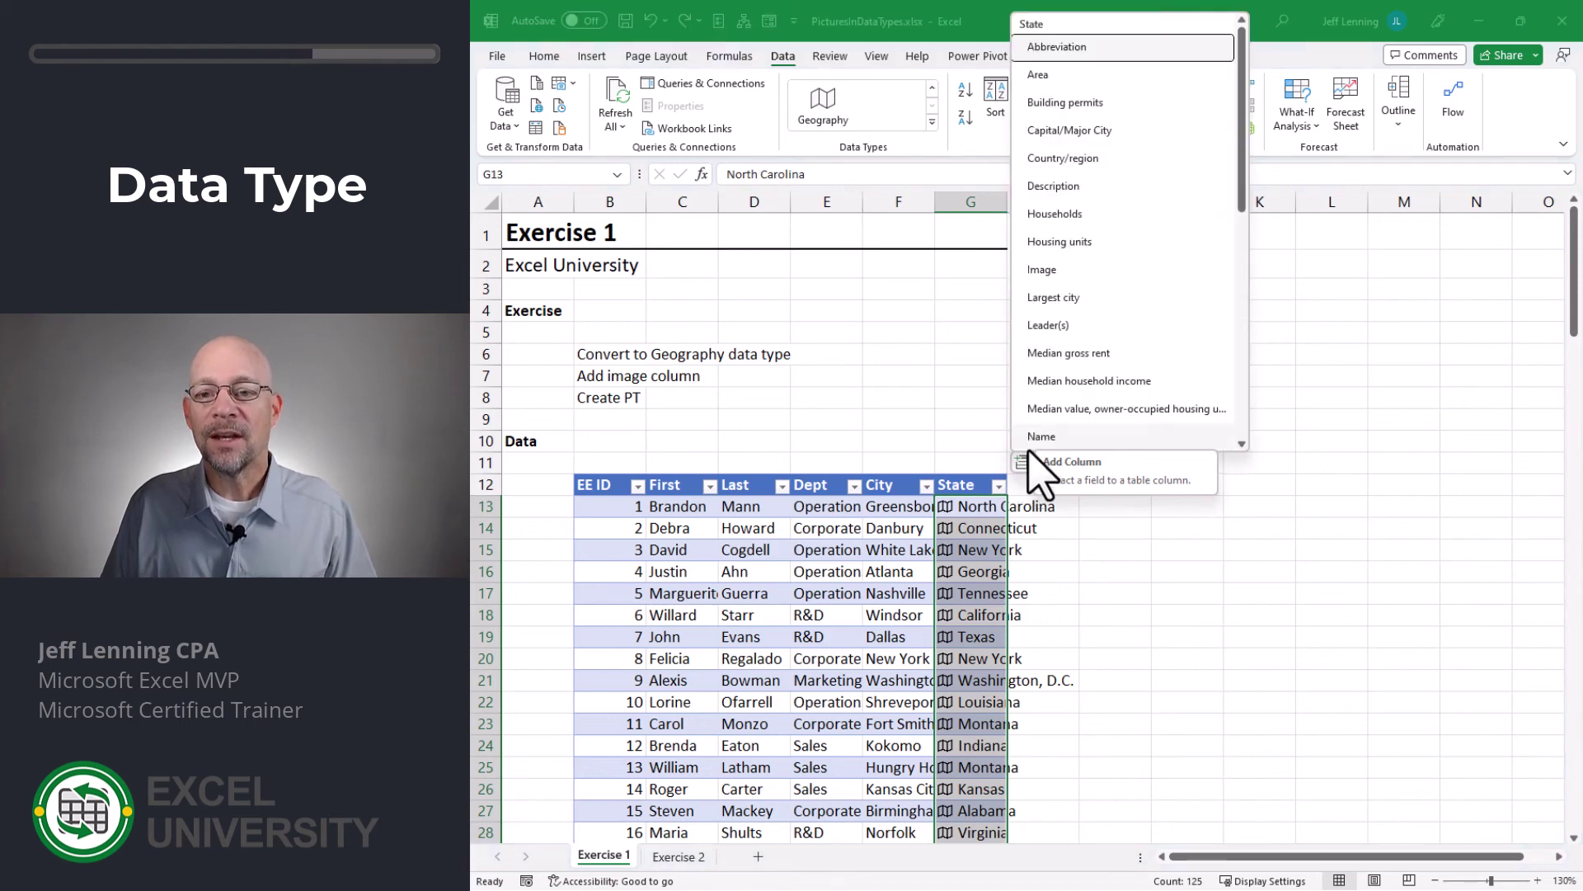
pyautogui.moveTo(1244, 141)
pyautogui.mouseDown()
pyautogui.moveTo(1254, 363)
pyautogui.moveTo(1254, 120)
pyautogui.mouseUp()
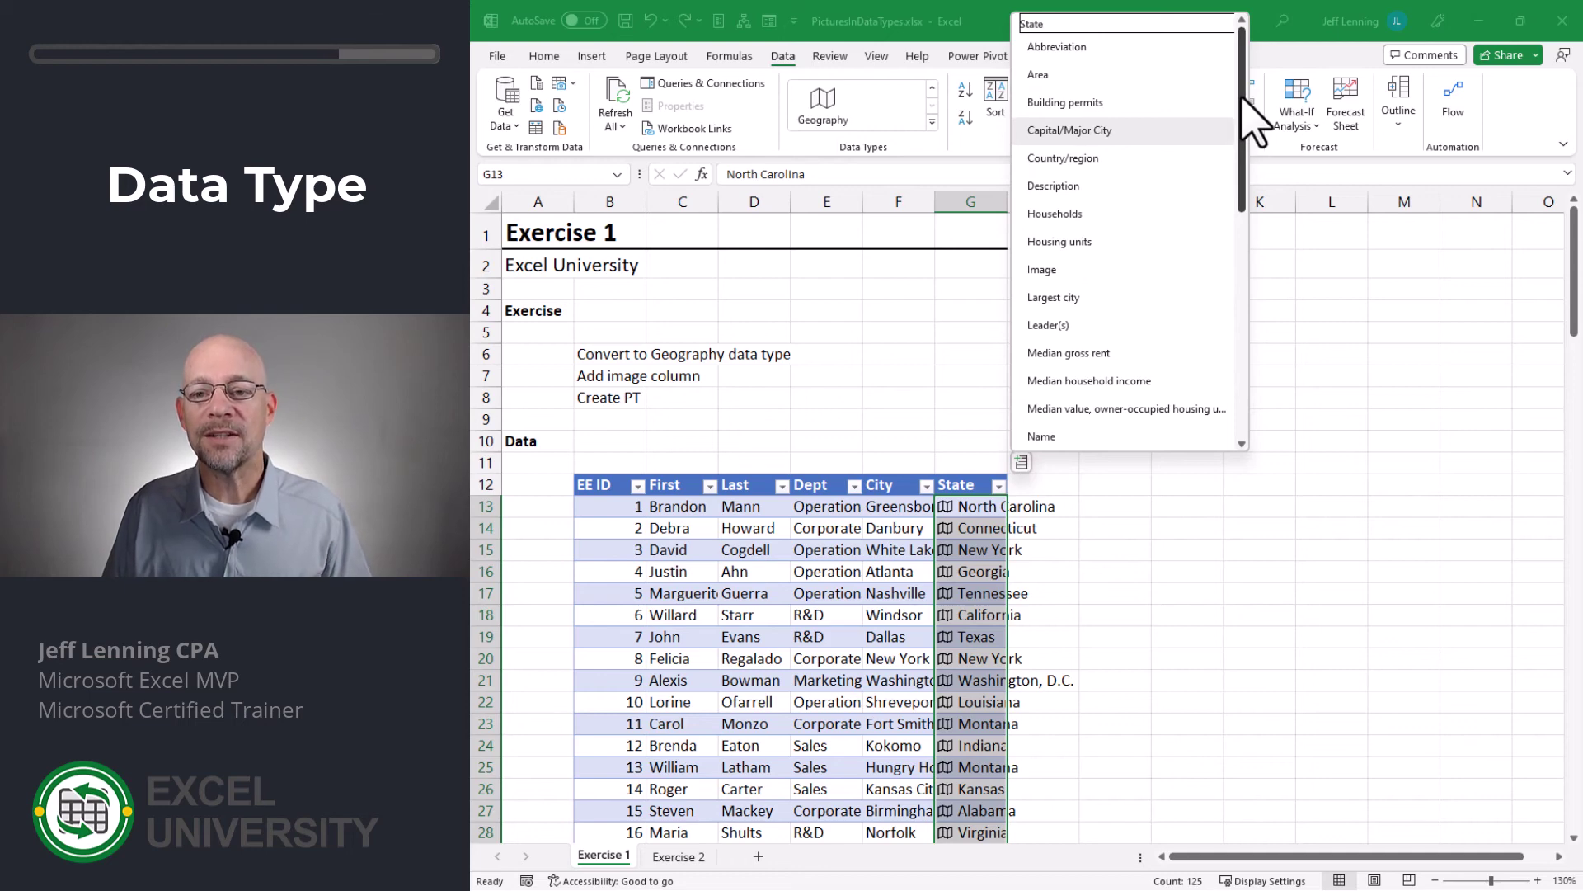
pyautogui.click(1107, 46)
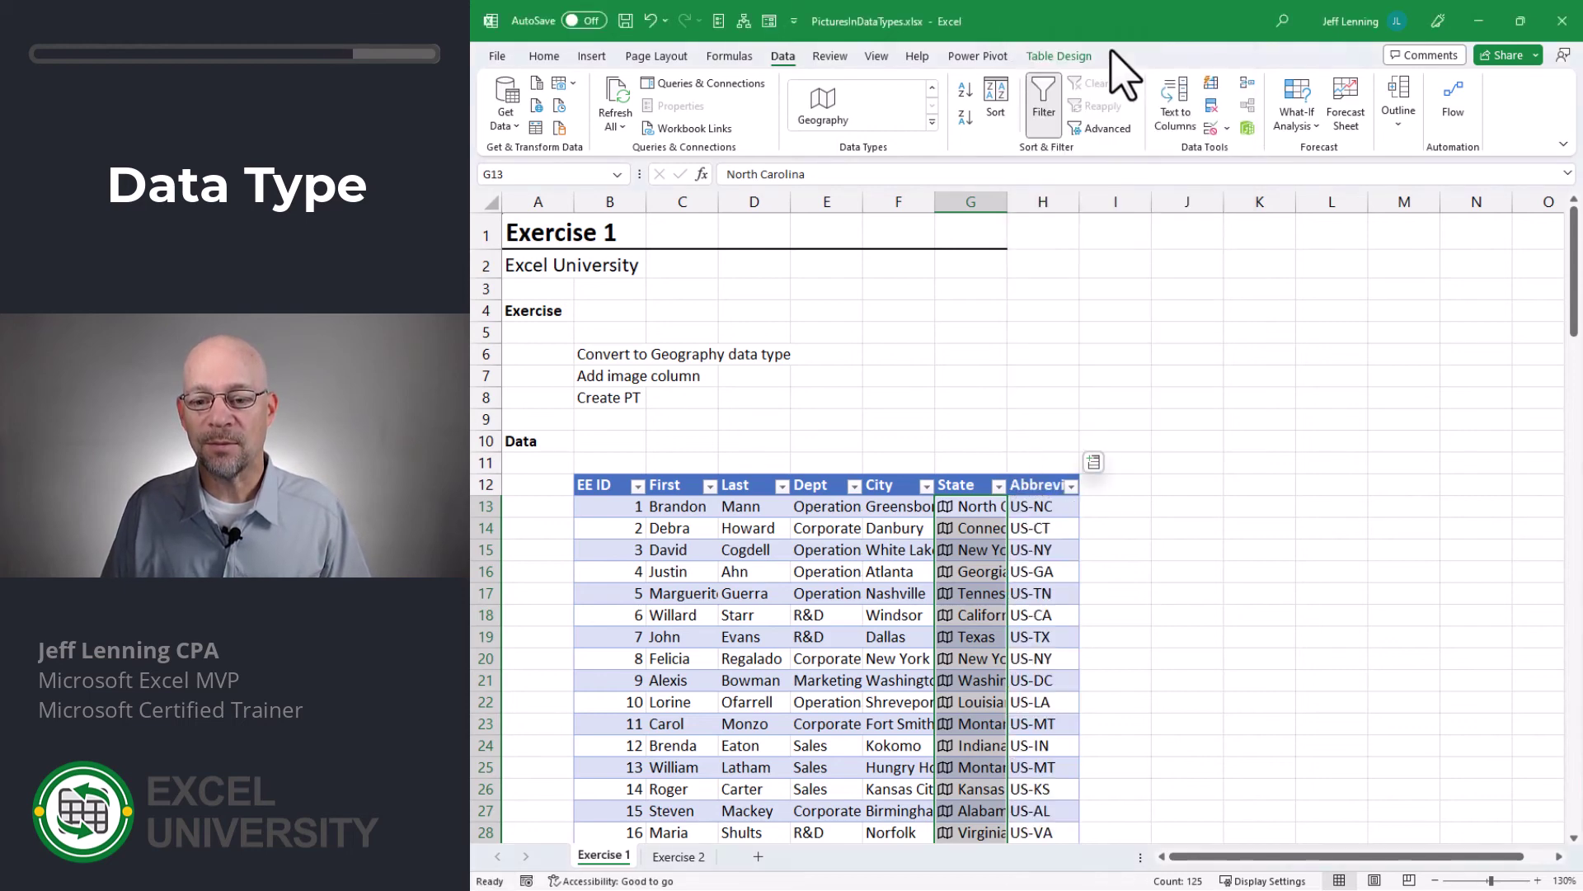
# Step: Extract the Image field from the State data type into a new table column and narrow that column to fit the flags
pyautogui.click(1093, 462)
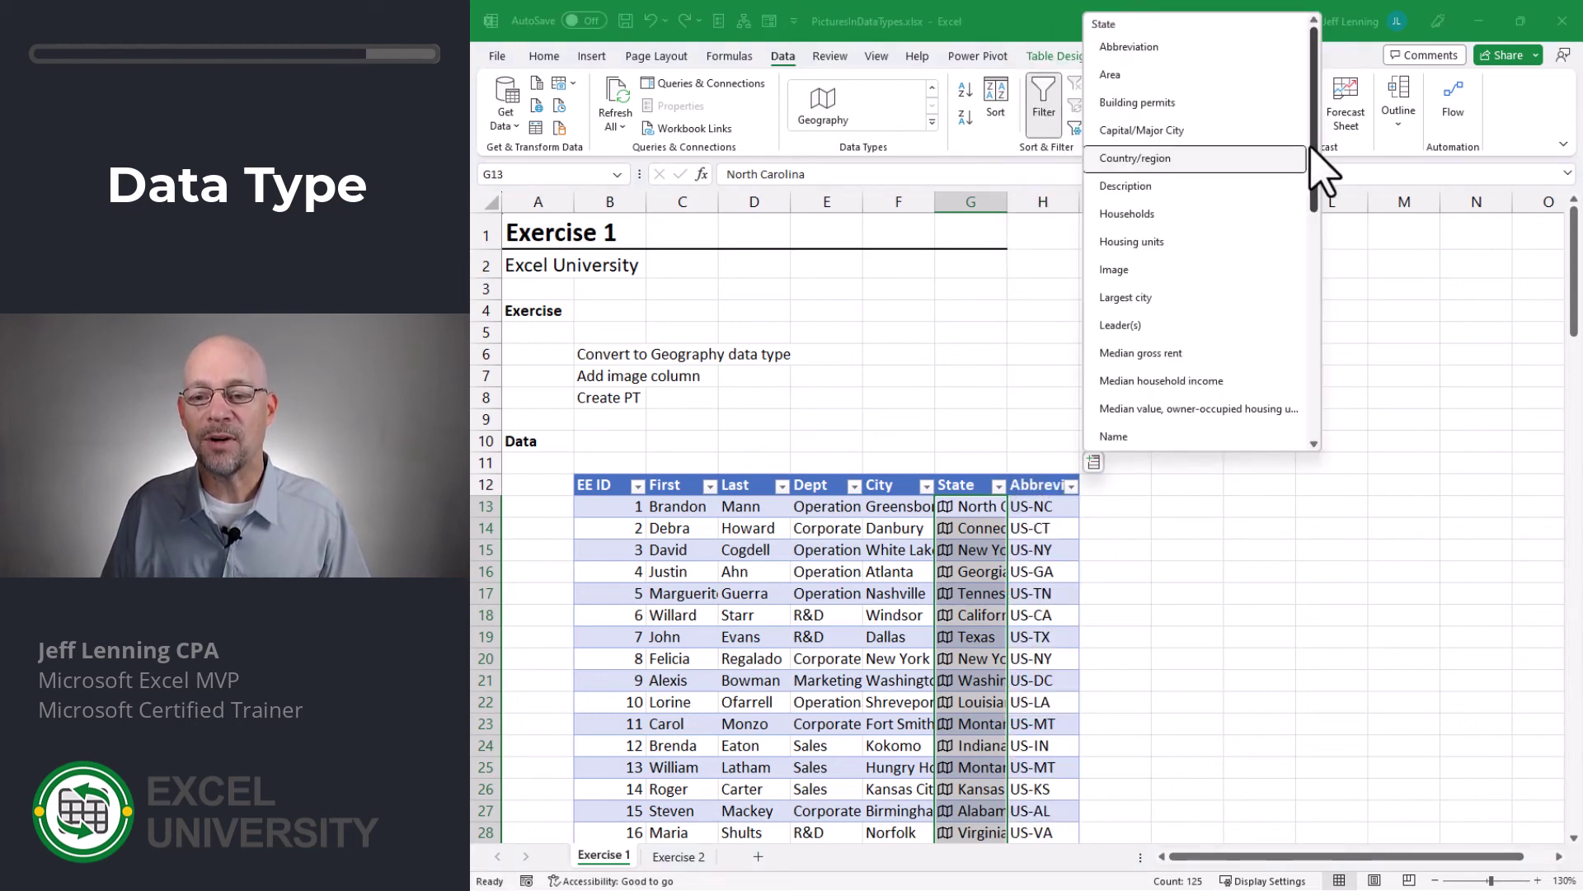
pyautogui.click(1175, 270)
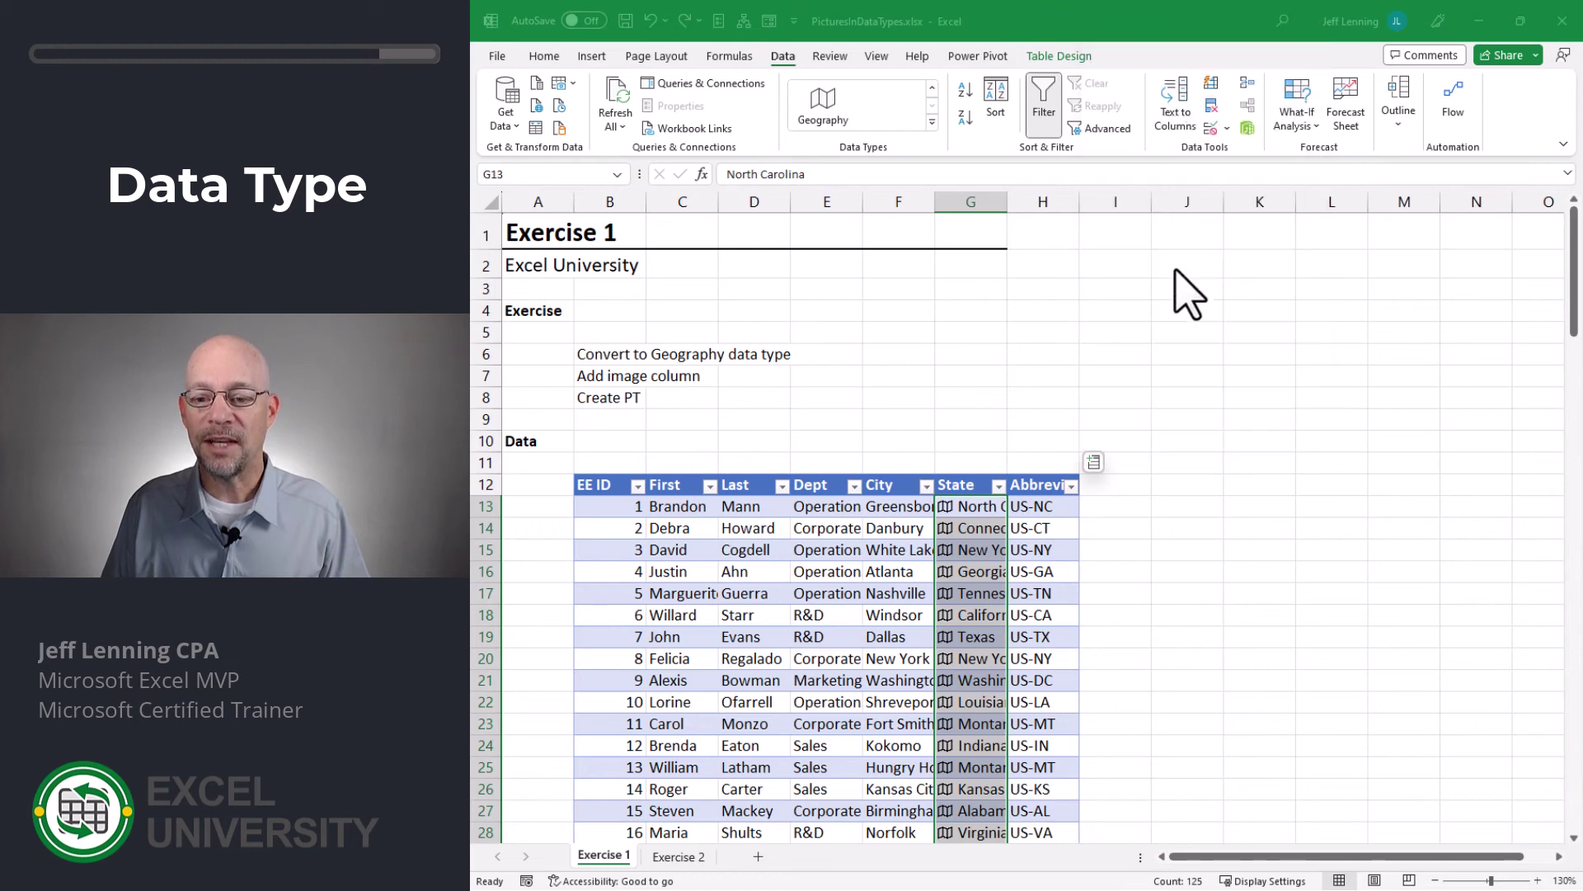
pyautogui.moveTo(1152, 202); pyautogui.dragTo(1113, 211)
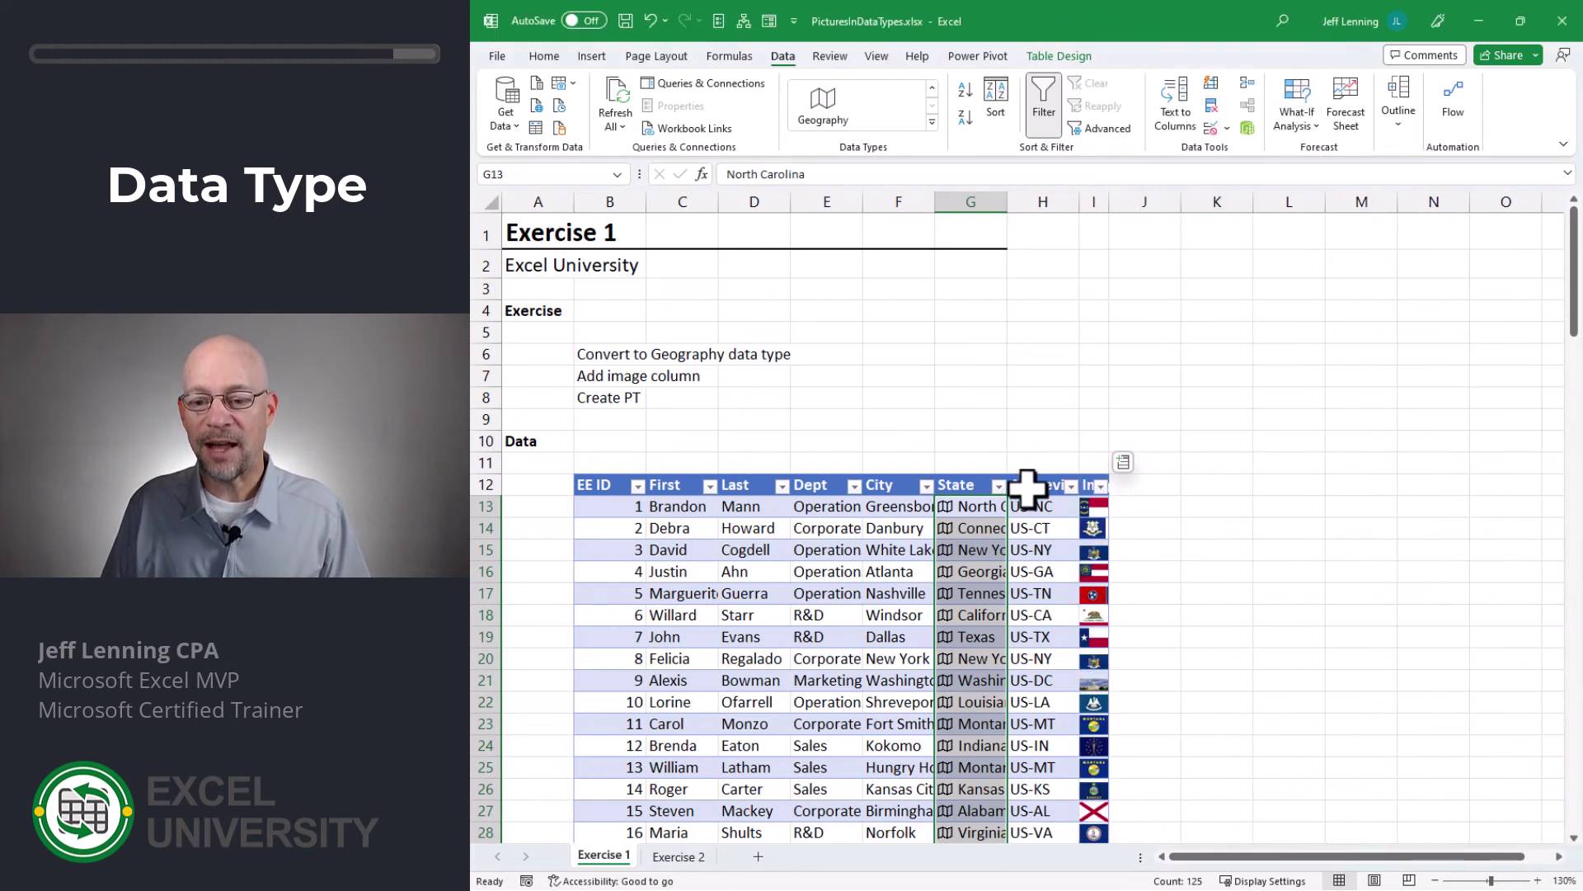
pyautogui.click(896, 536)
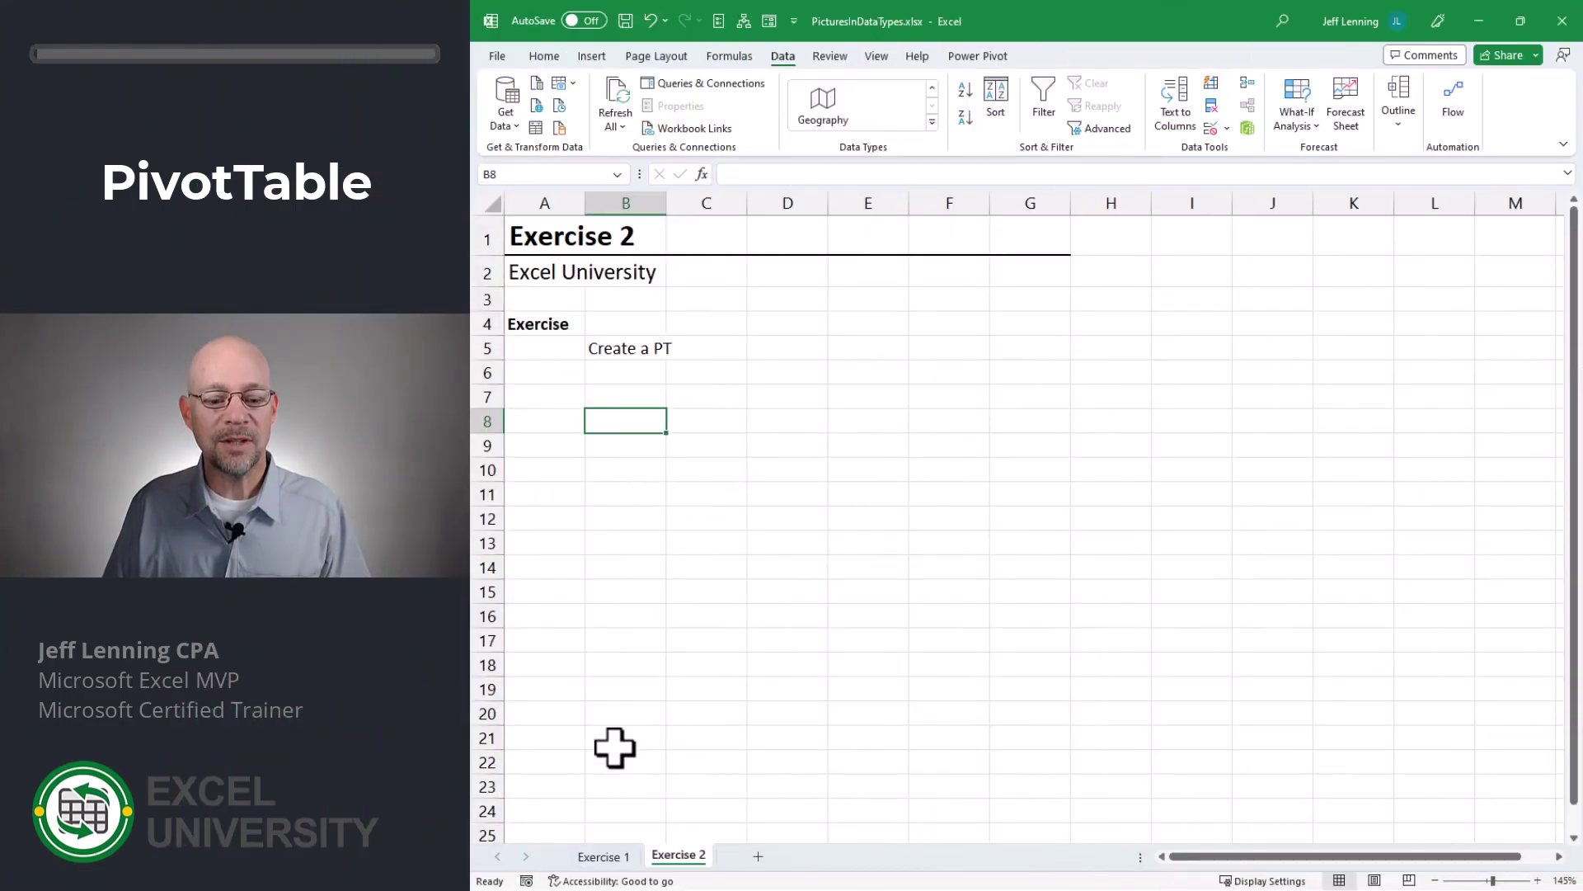
# Step: Insert a PivotTable from Table1 on the existing worksheet at cell B8 of Exercise 2
pyautogui.click(617, 858)
pyautogui.click(816, 506)
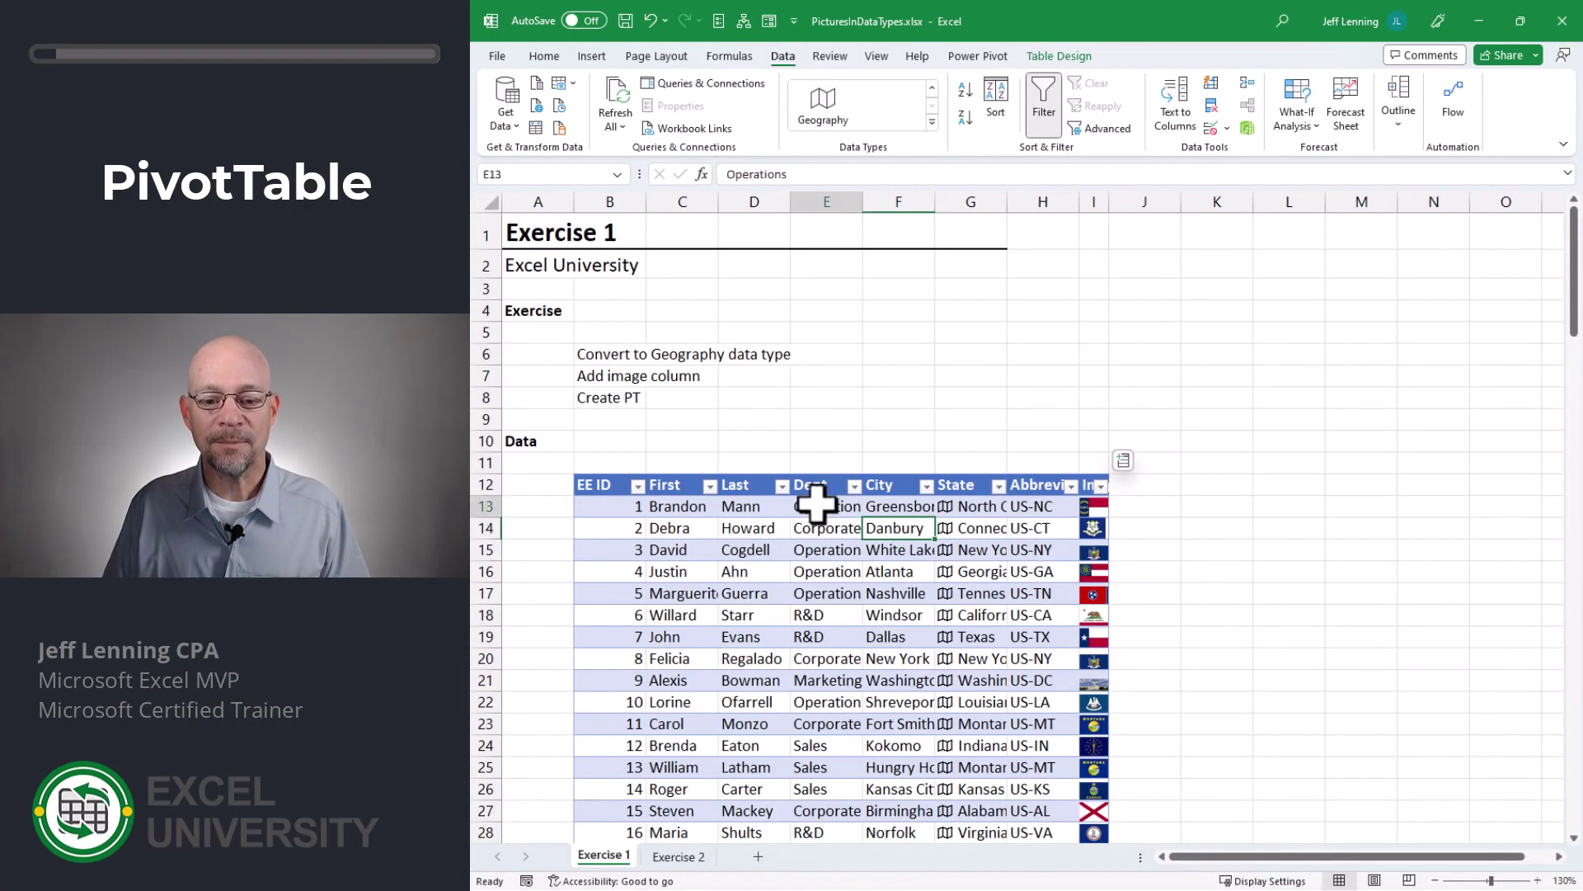
pyautogui.click(591, 56)
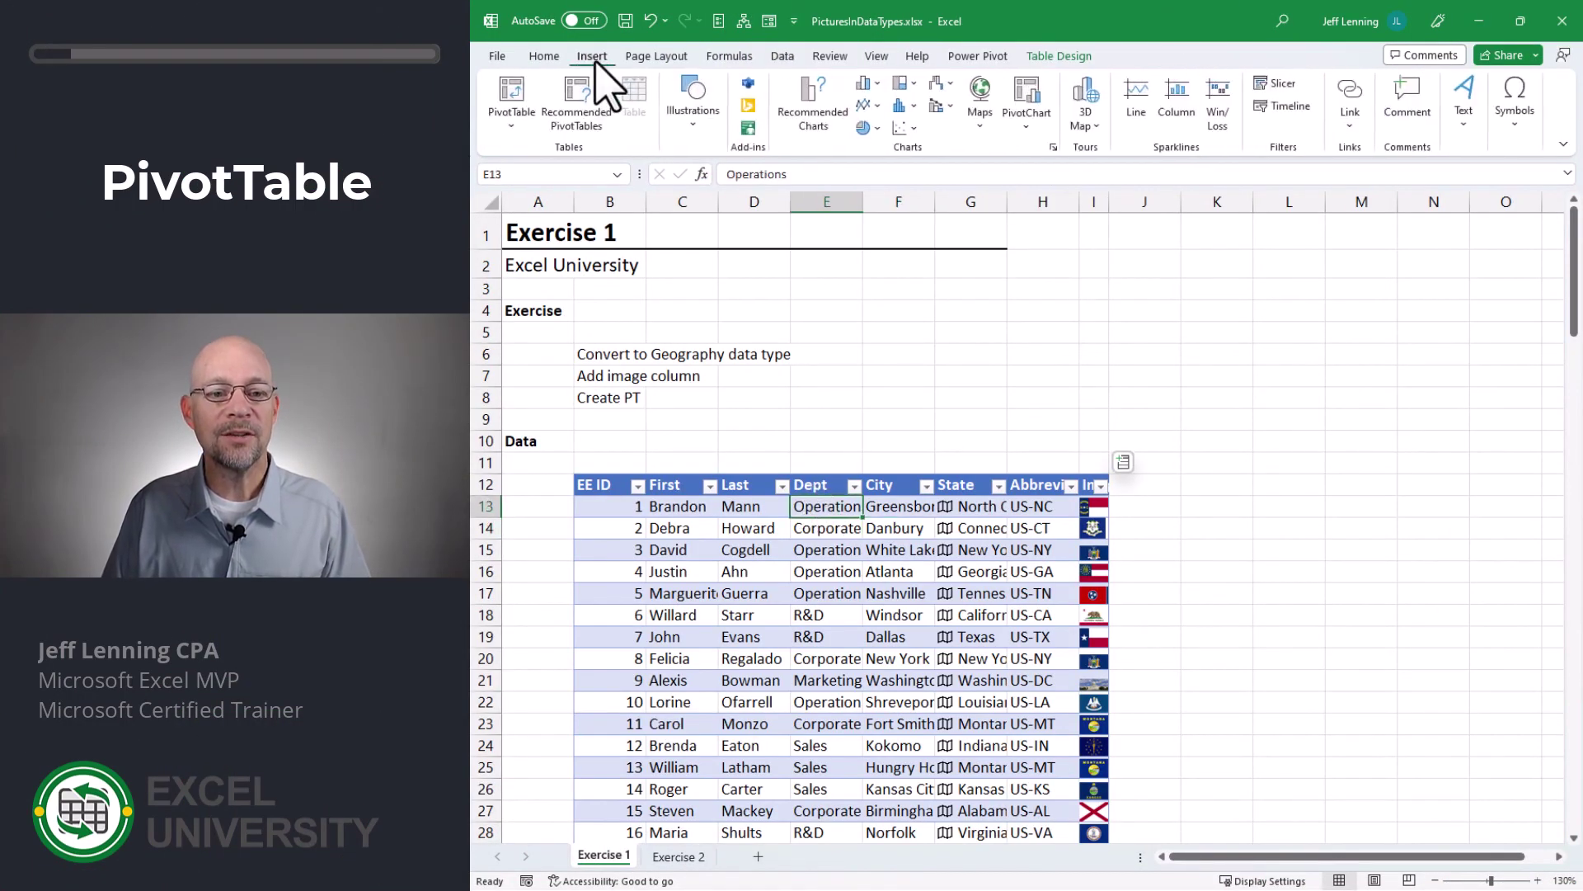
pyautogui.click(513, 115)
pyautogui.click(569, 152)
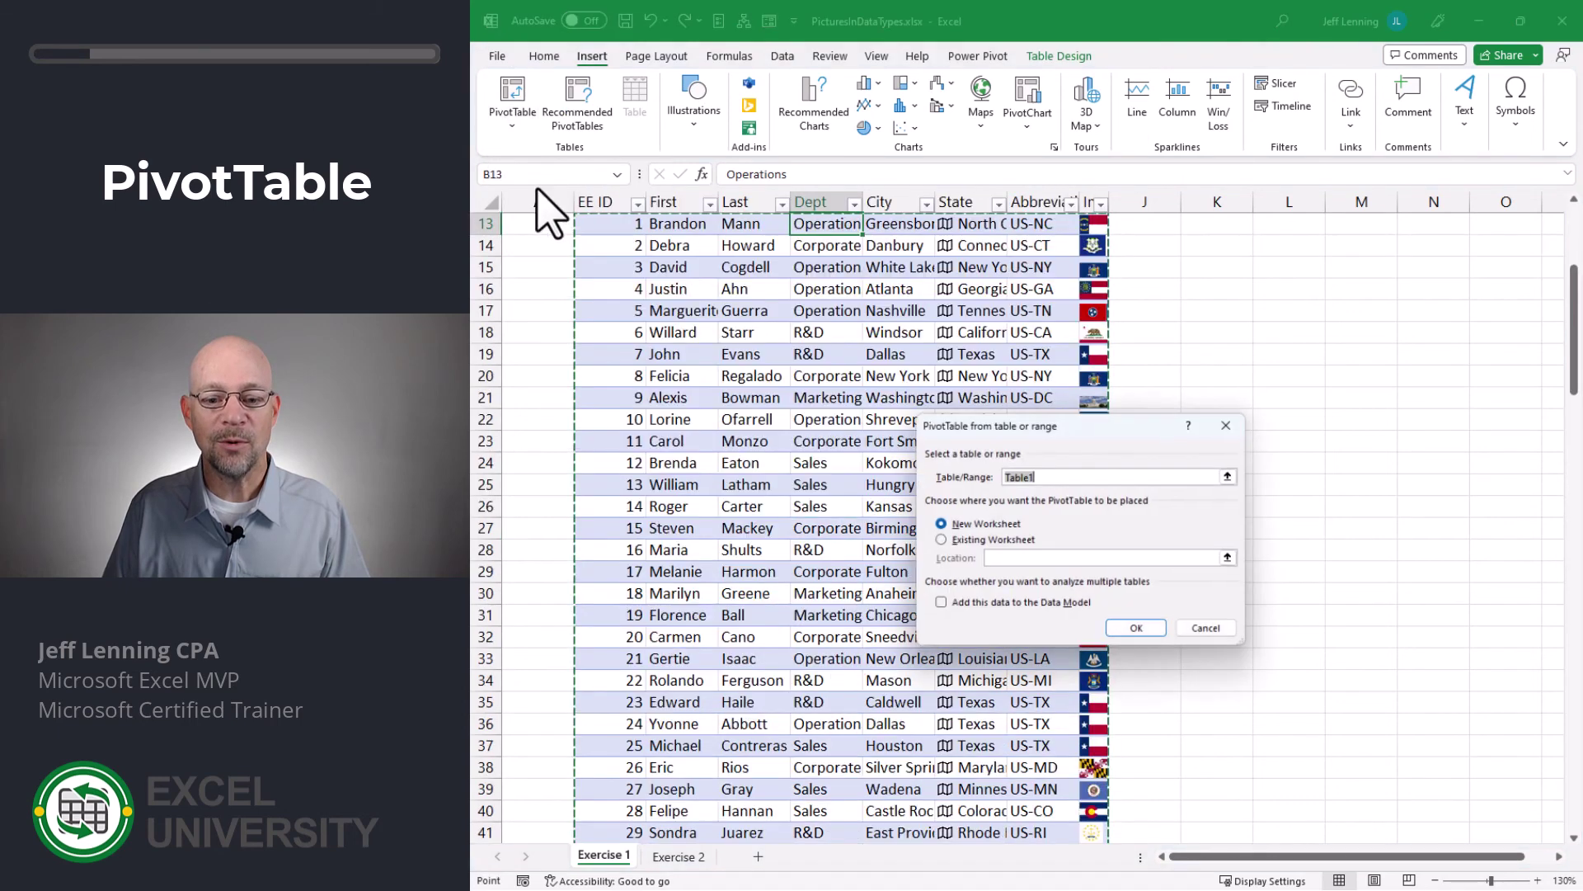
pyautogui.click(1016, 541)
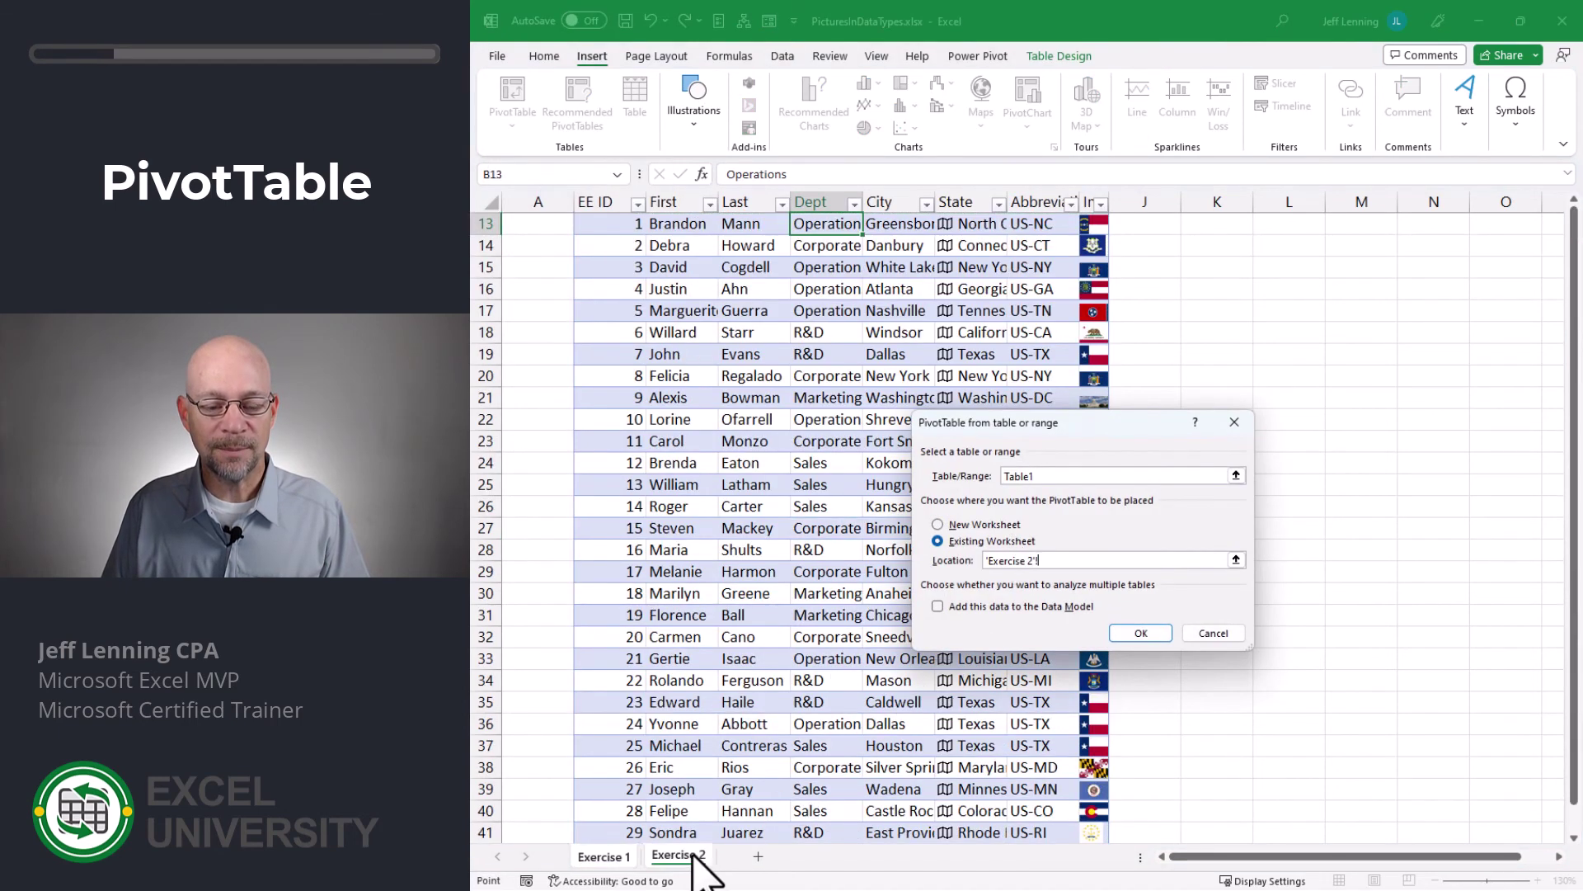
pyautogui.click(684, 857)
pyautogui.click(622, 421)
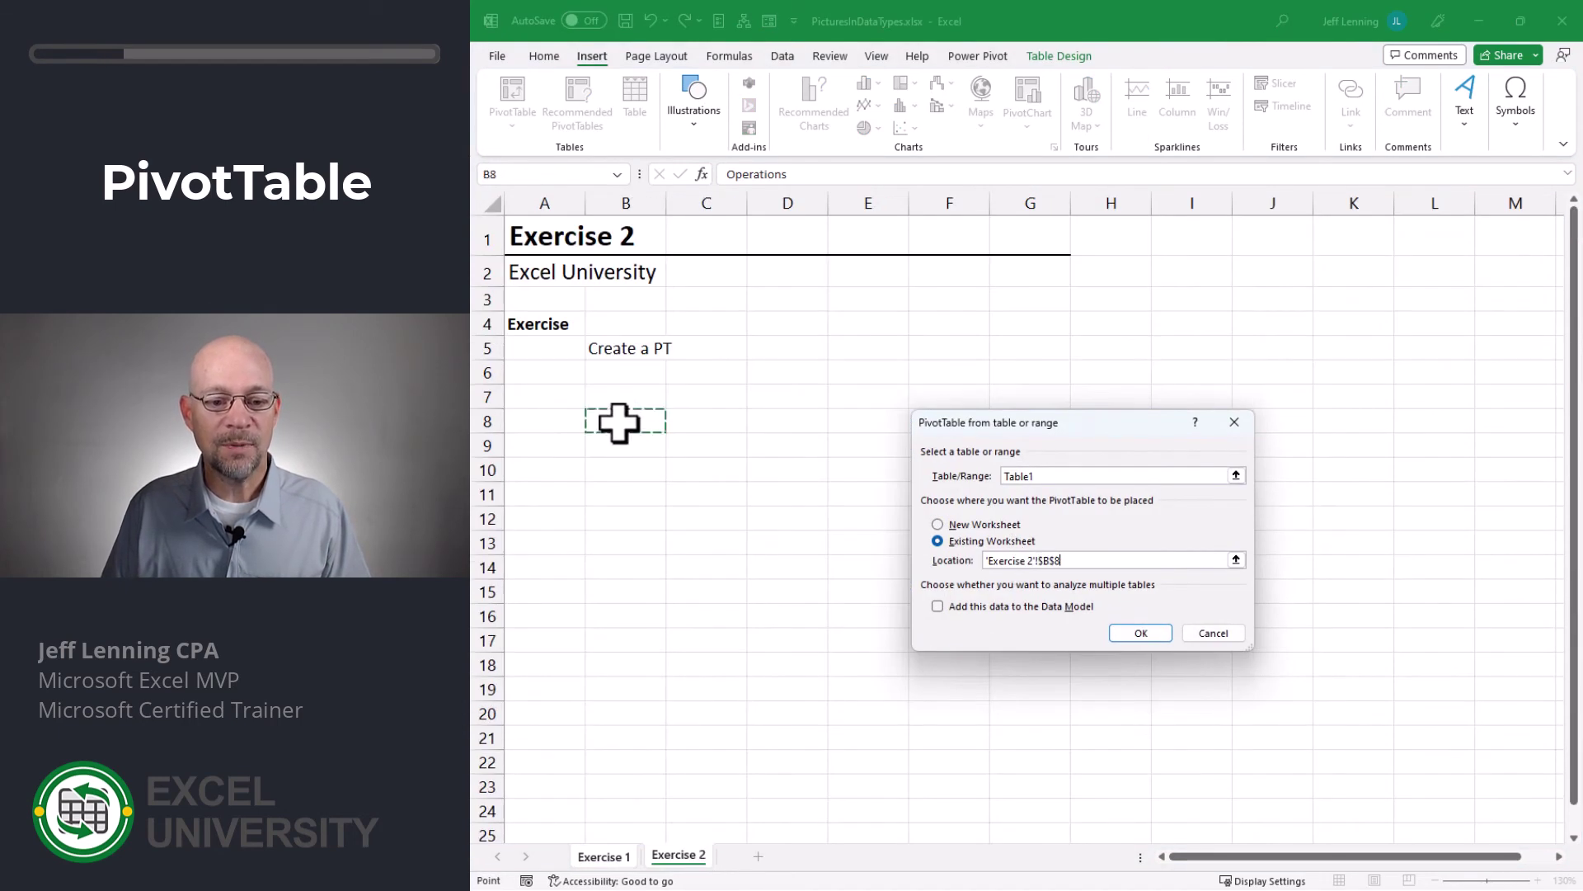
pyautogui.click(1155, 633)
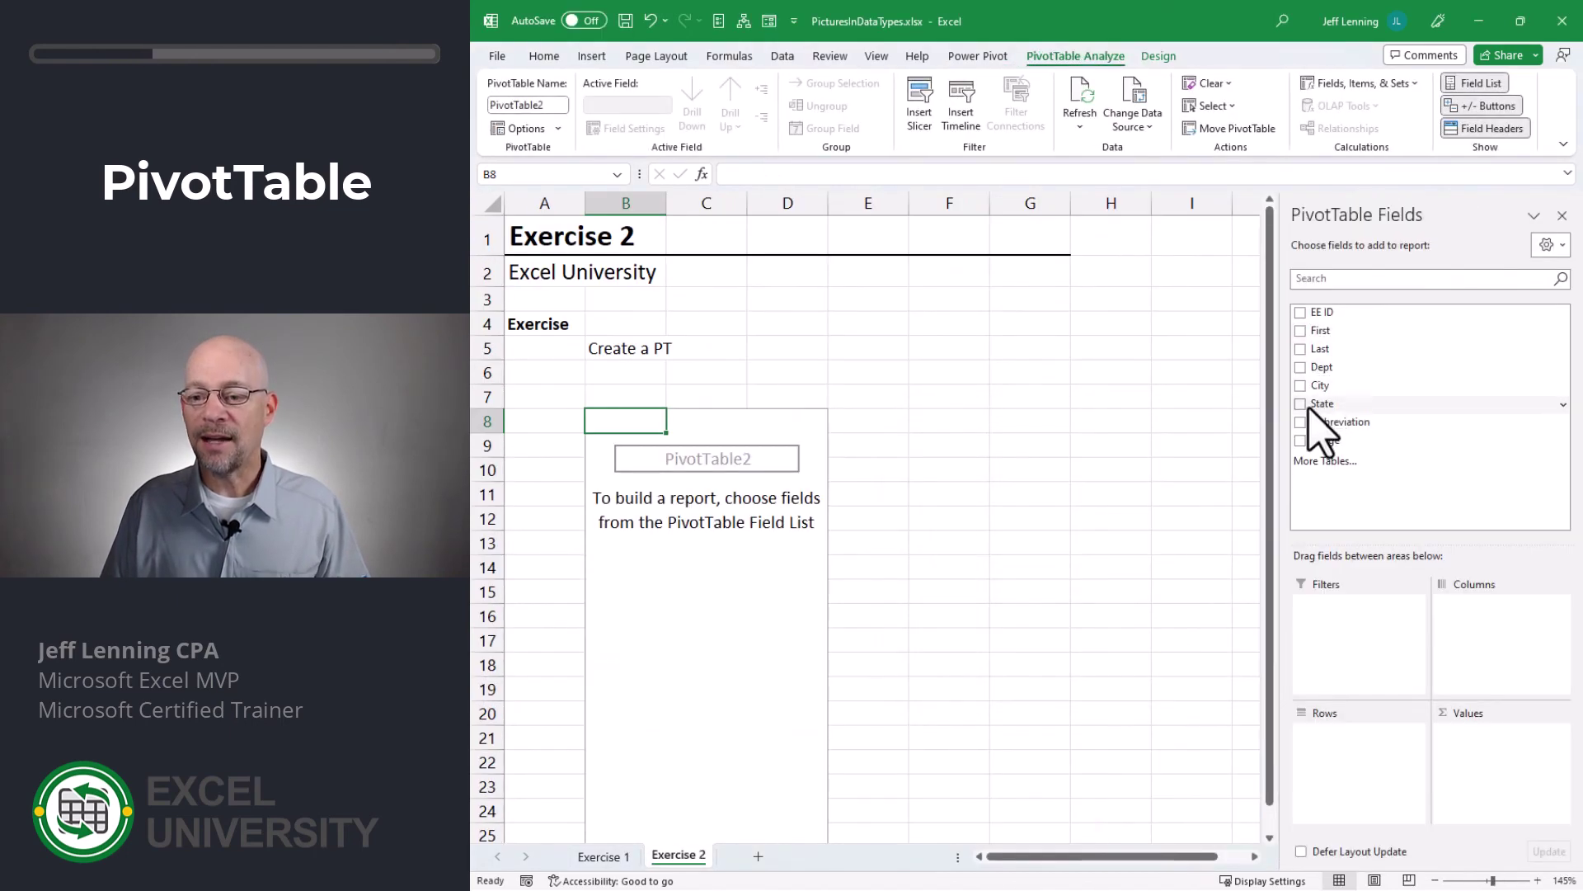
# Step: Lay out the PivotTable with Abbreviation in rows, Dept in columns and a count of First as values
pyautogui.moveTo(1330, 422); pyautogui.dragTo(1334, 771)
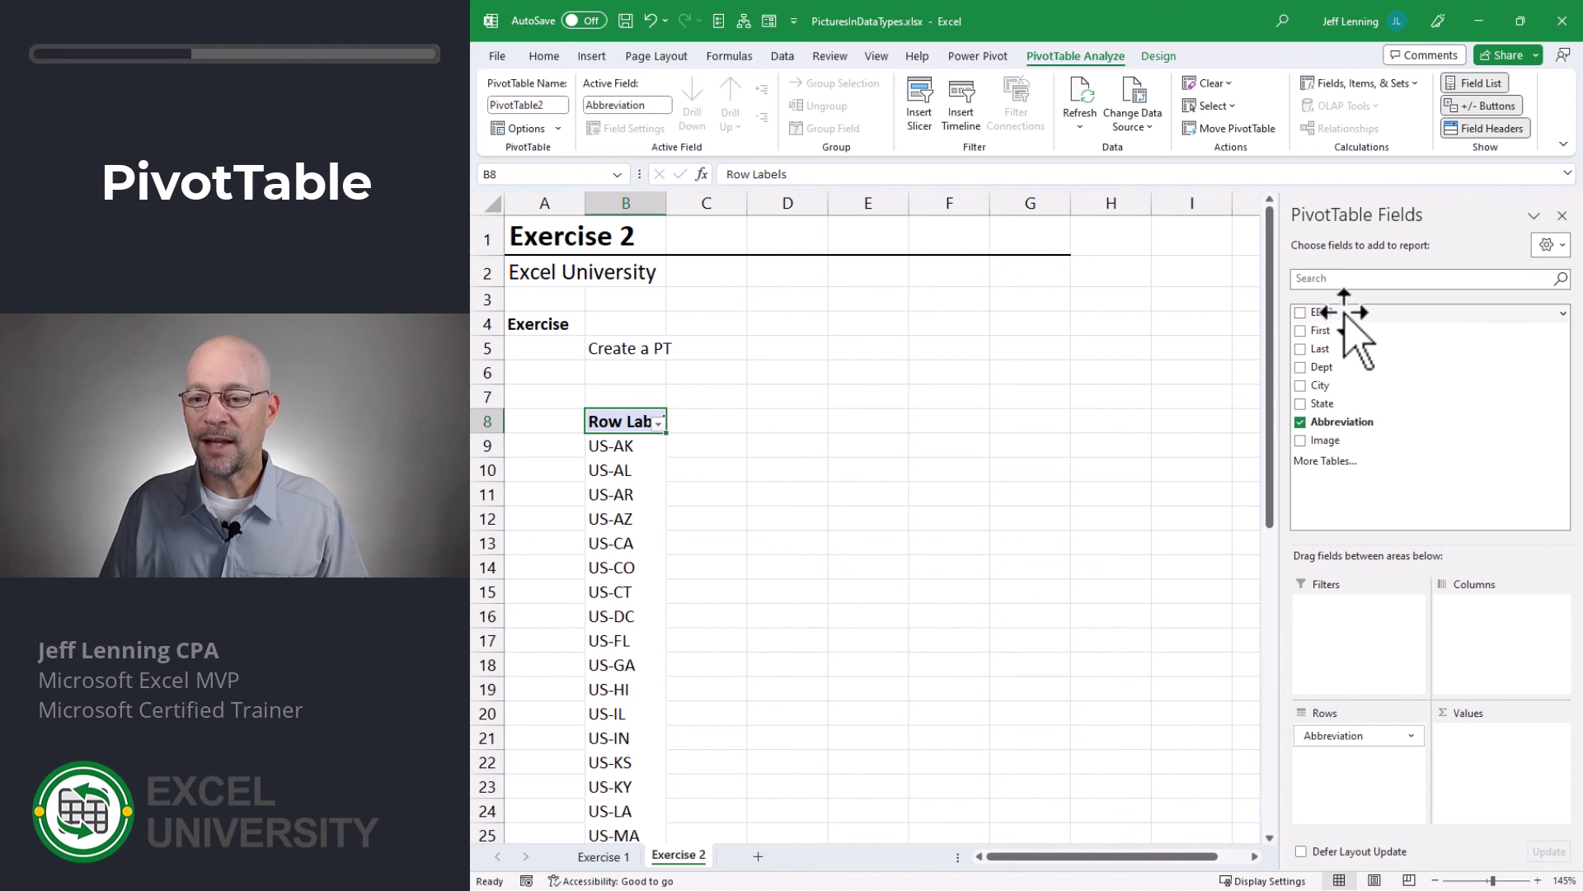
pyautogui.moveTo(1337, 330); pyautogui.dragTo(1509, 804)
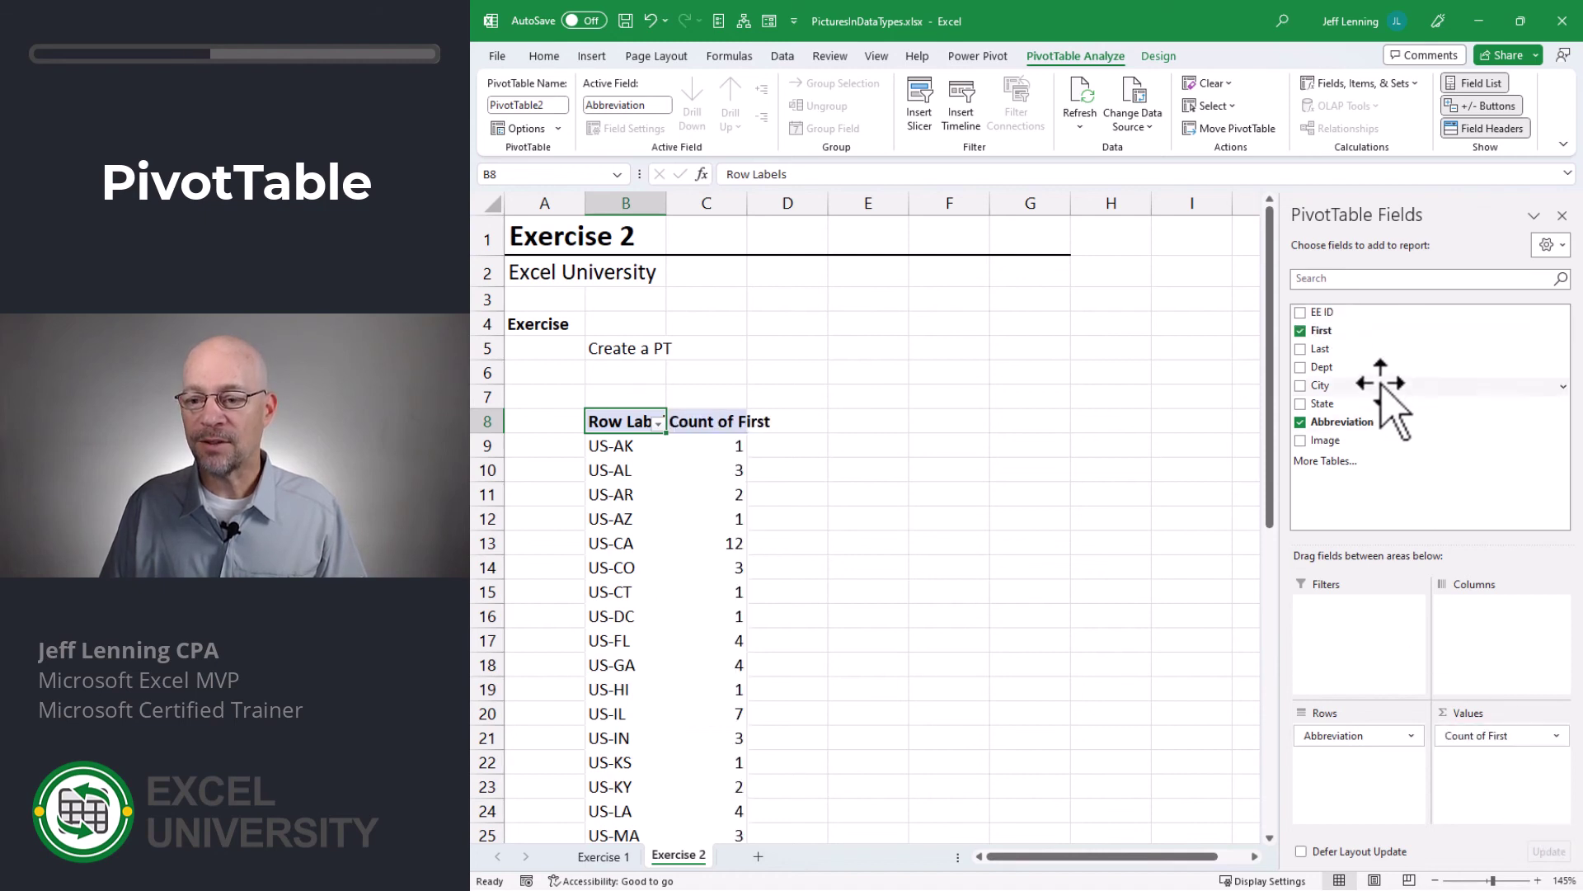
pyautogui.moveTo(1324, 367); pyautogui.dragTo(1503, 672)
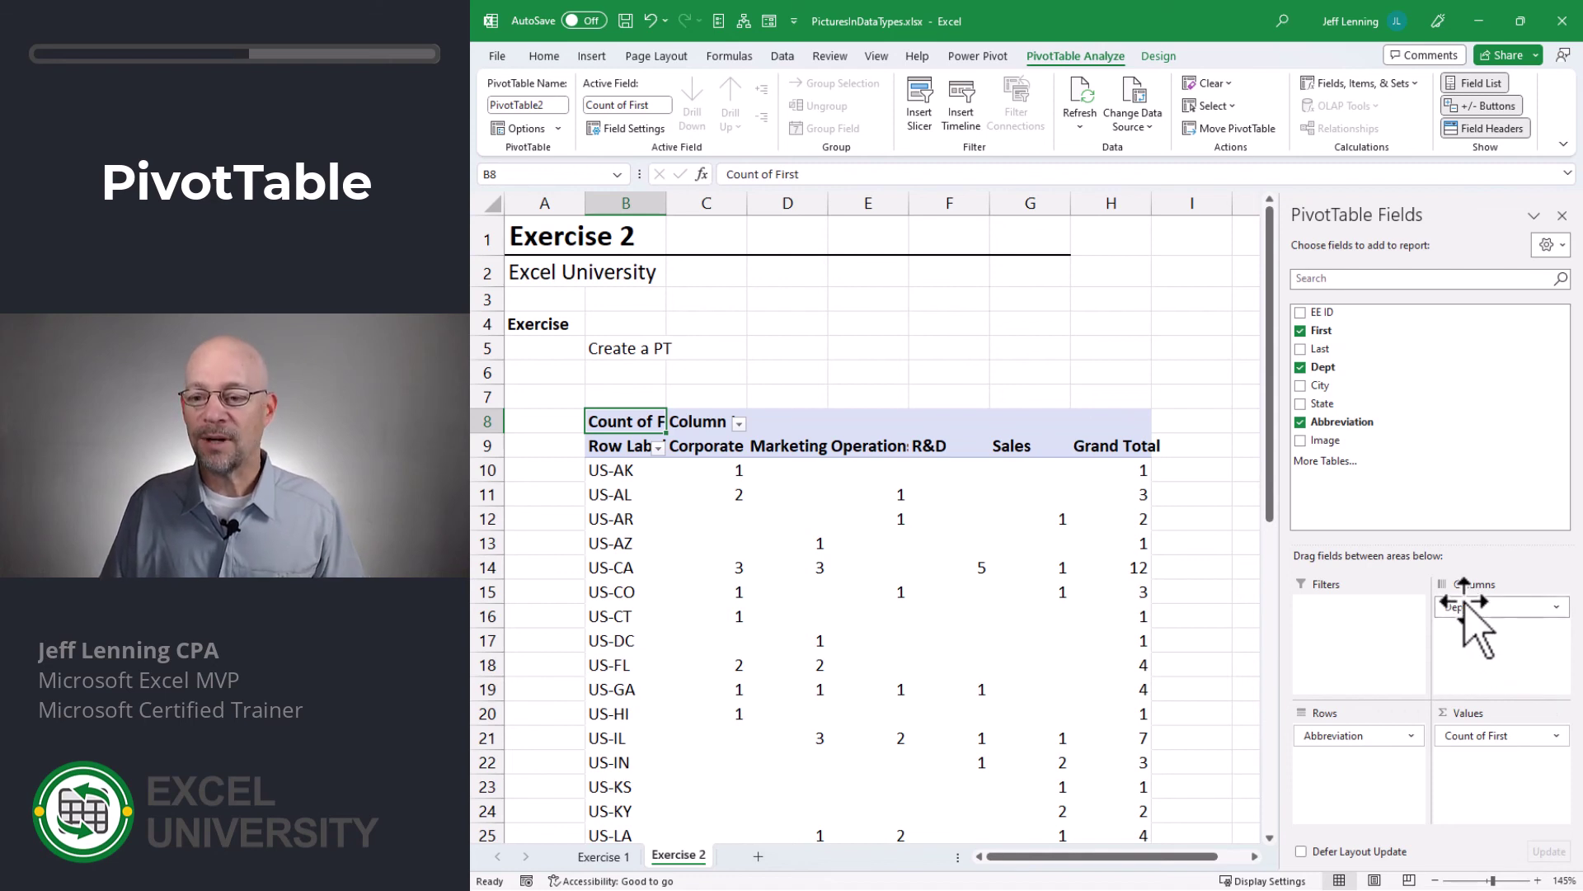
# Step: Replace Abbreviation with Image in the PivotTable rows and narrow column B to fit the flags
pyautogui.moveTo(1343, 441); pyautogui.dragTo(1192, 630)
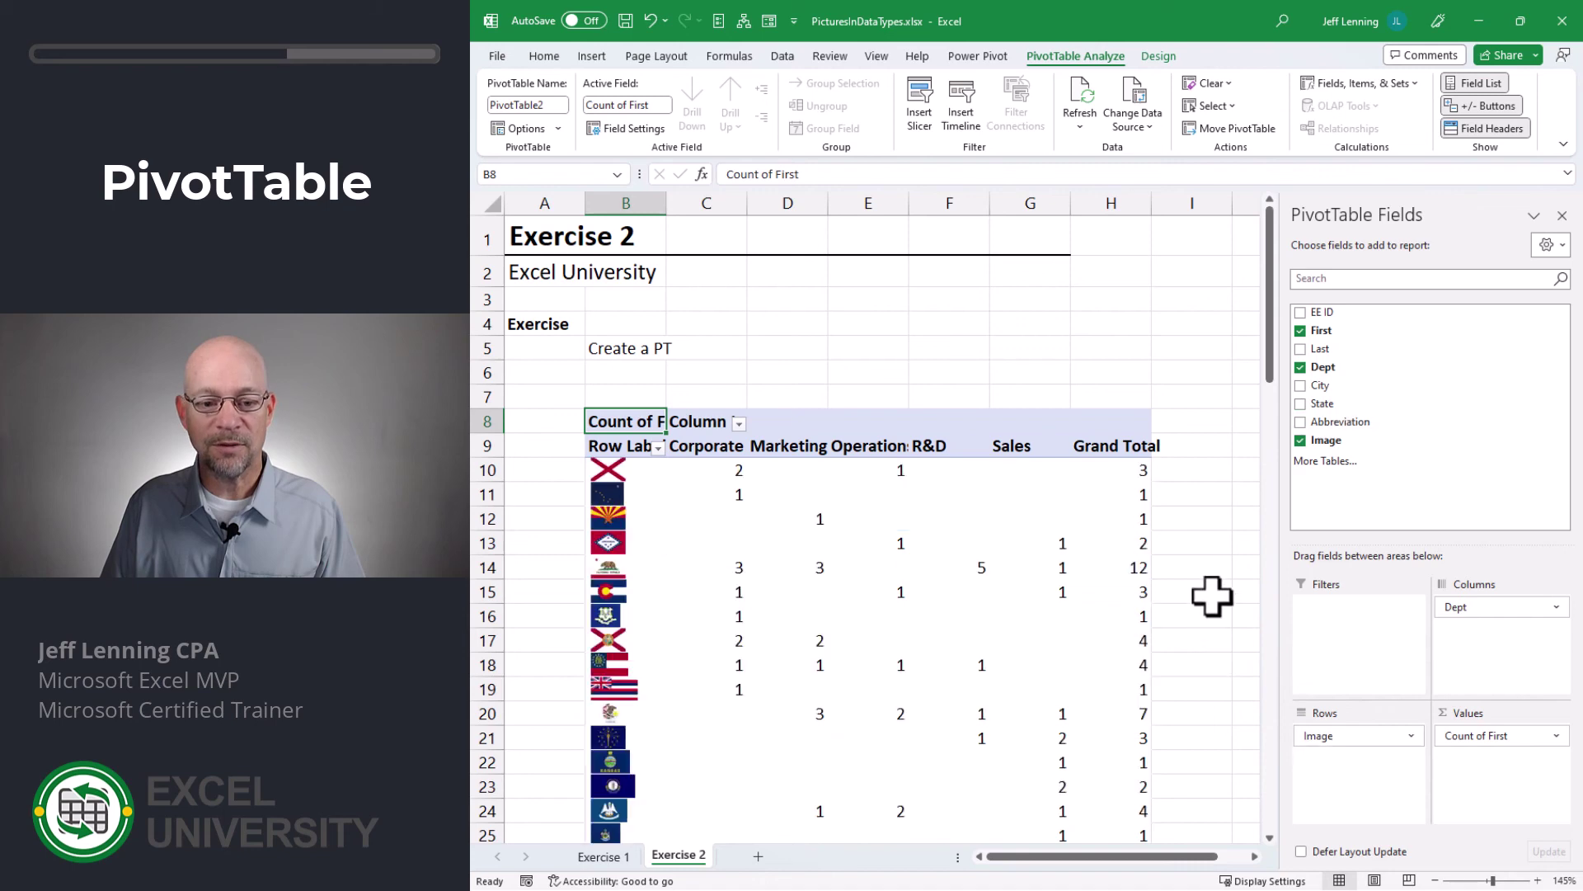
pyautogui.moveTo(667, 210); pyautogui.dragTo(626, 210)
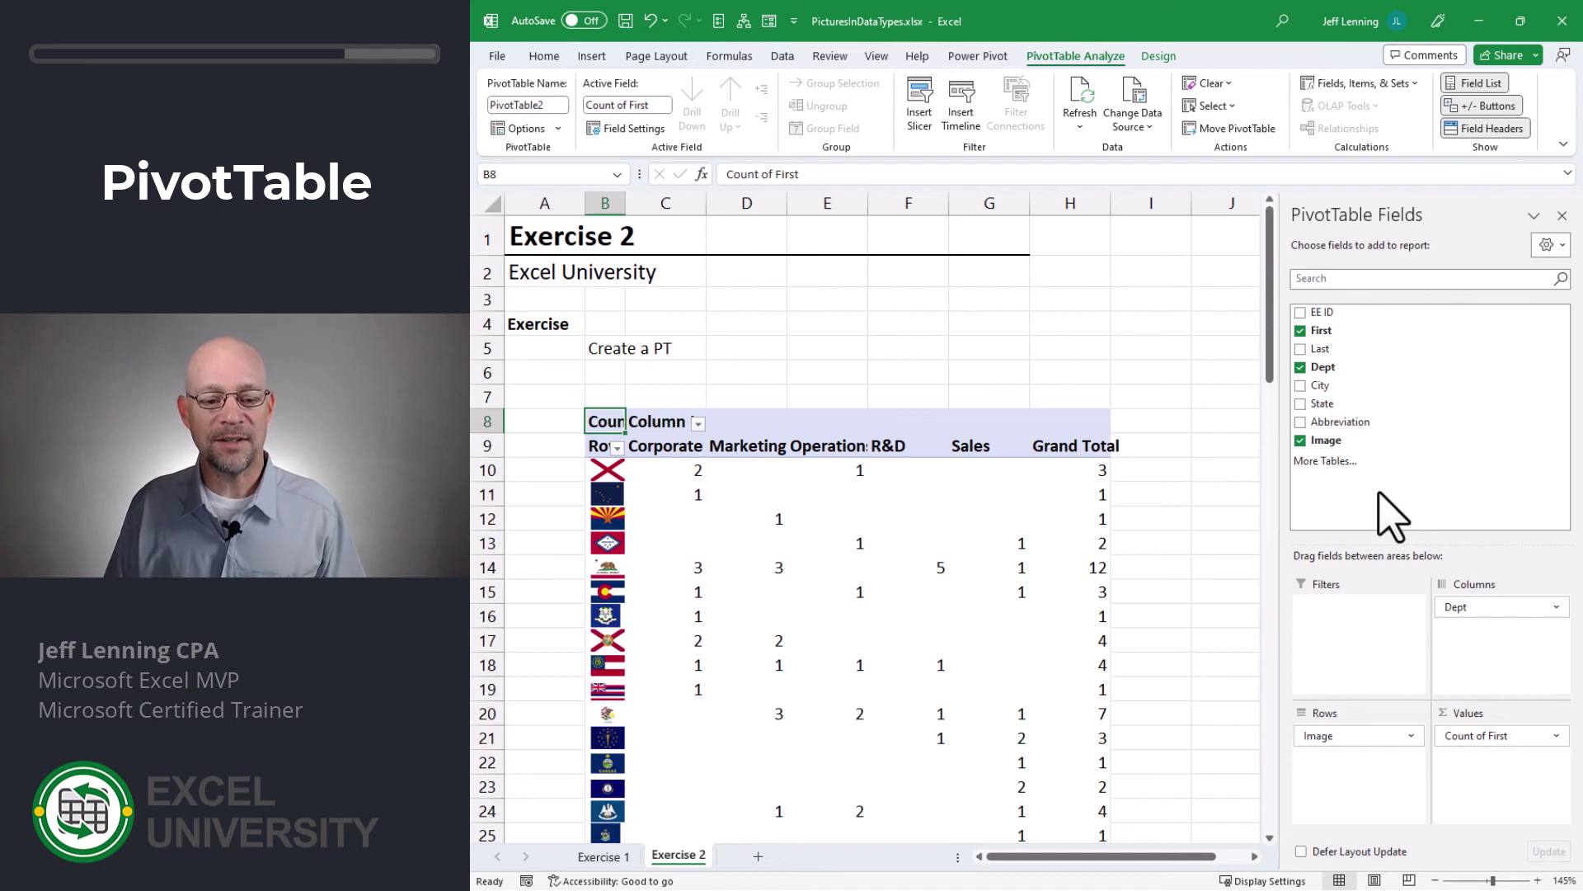
# Step: Rearrange the PivotTable fields by taking First and Last out of the rows, keeping Image there and placing Dept in columns
pyautogui.moveTo(1352, 736); pyautogui.dragTo(1484, 577)
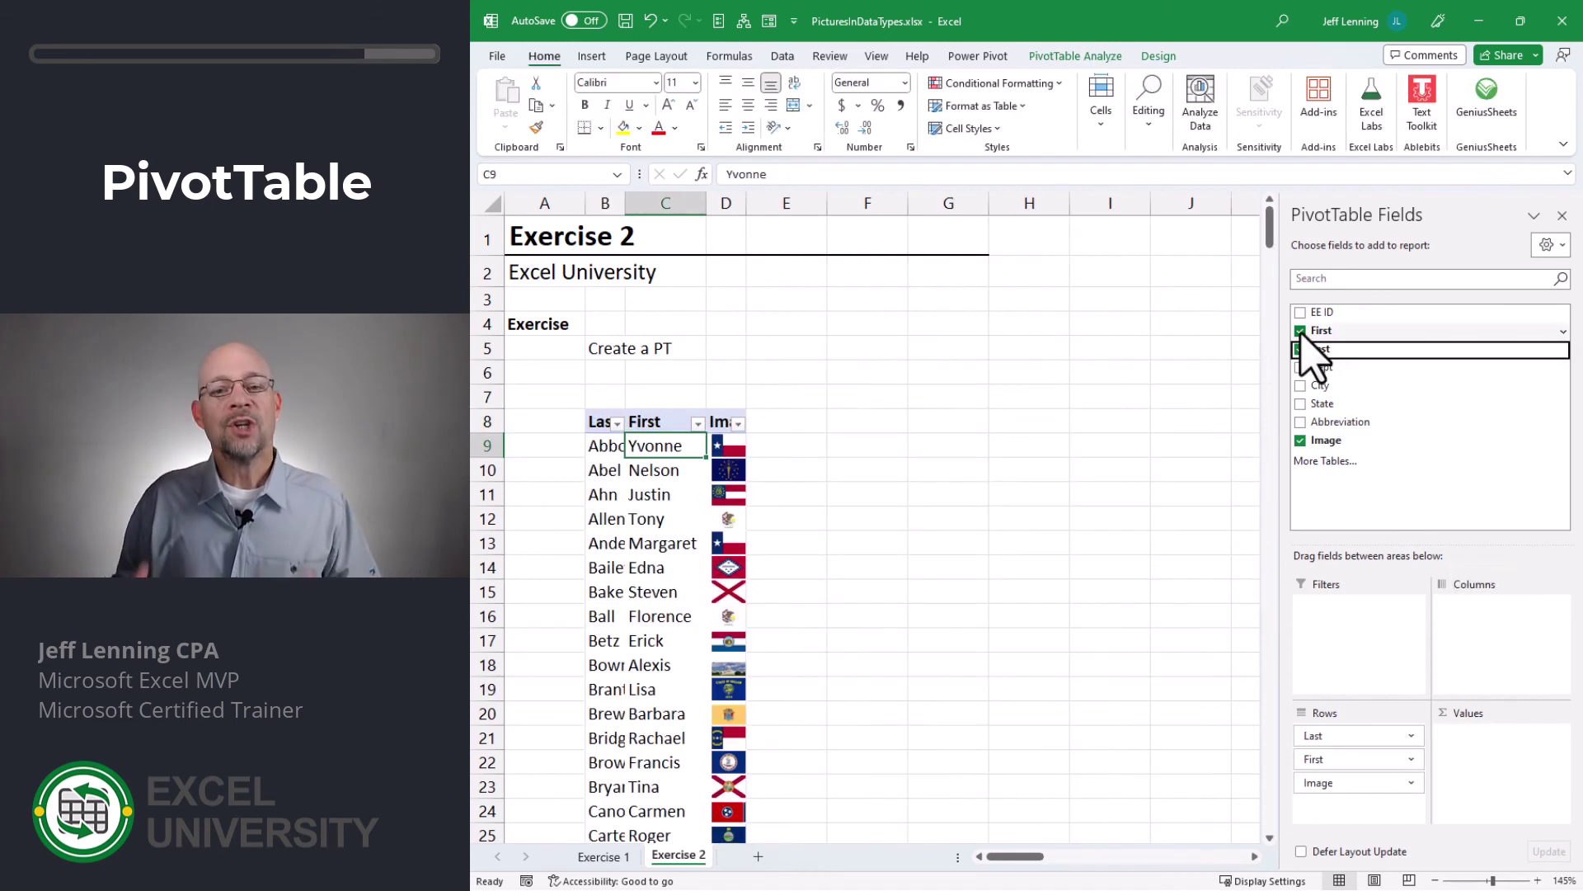
pyautogui.click(1301, 329)
pyautogui.click(1301, 348)
pyautogui.moveTo(1322, 367); pyautogui.dragTo(1496, 636)
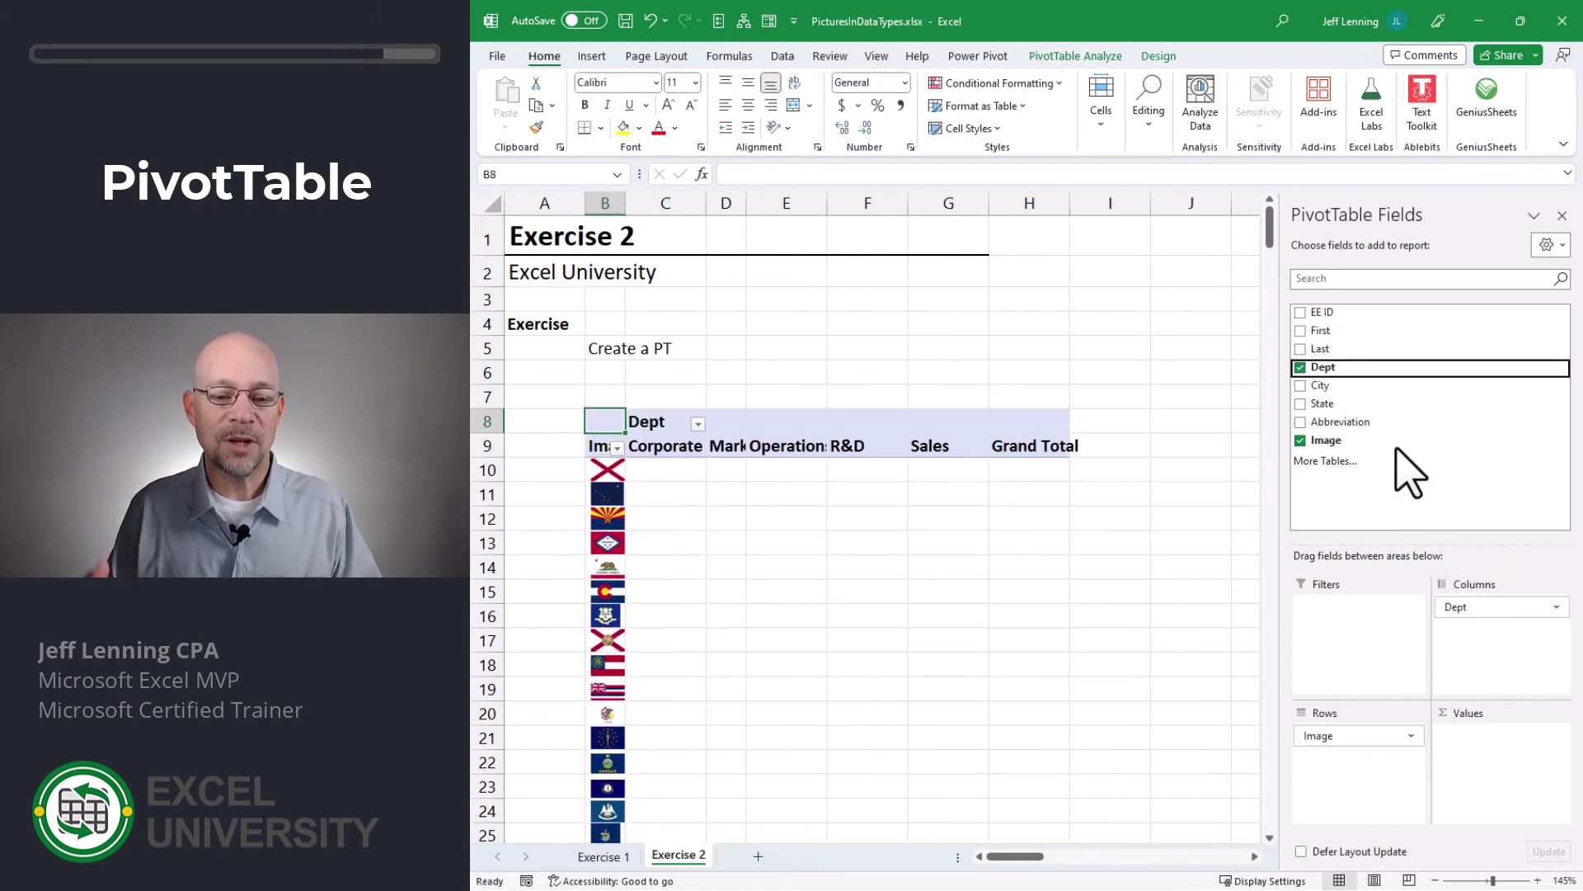
pyautogui.click(1300, 348)
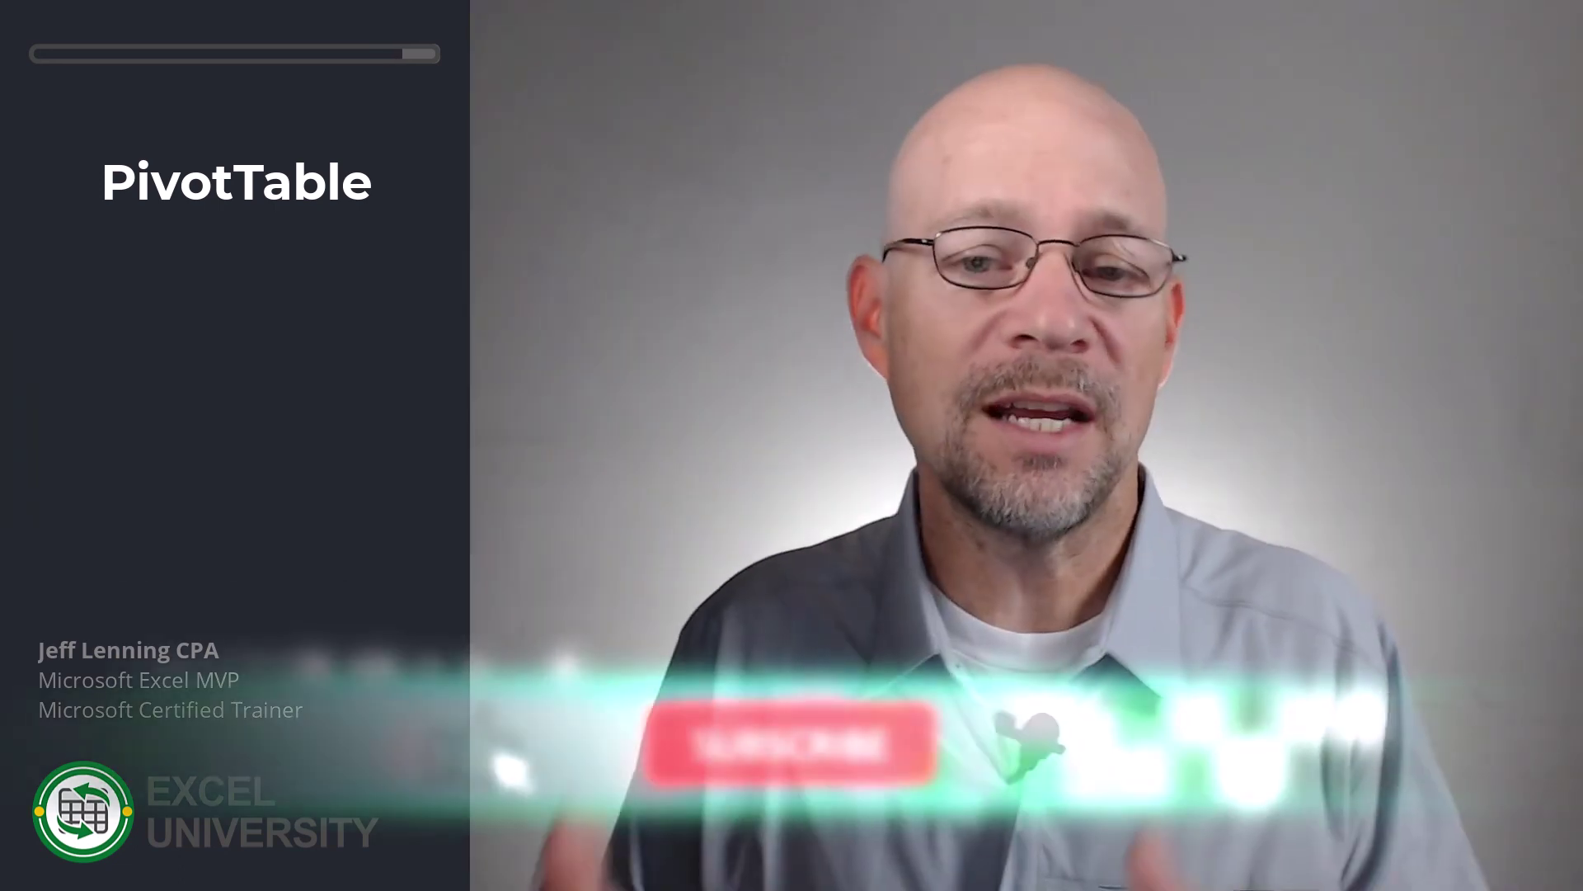